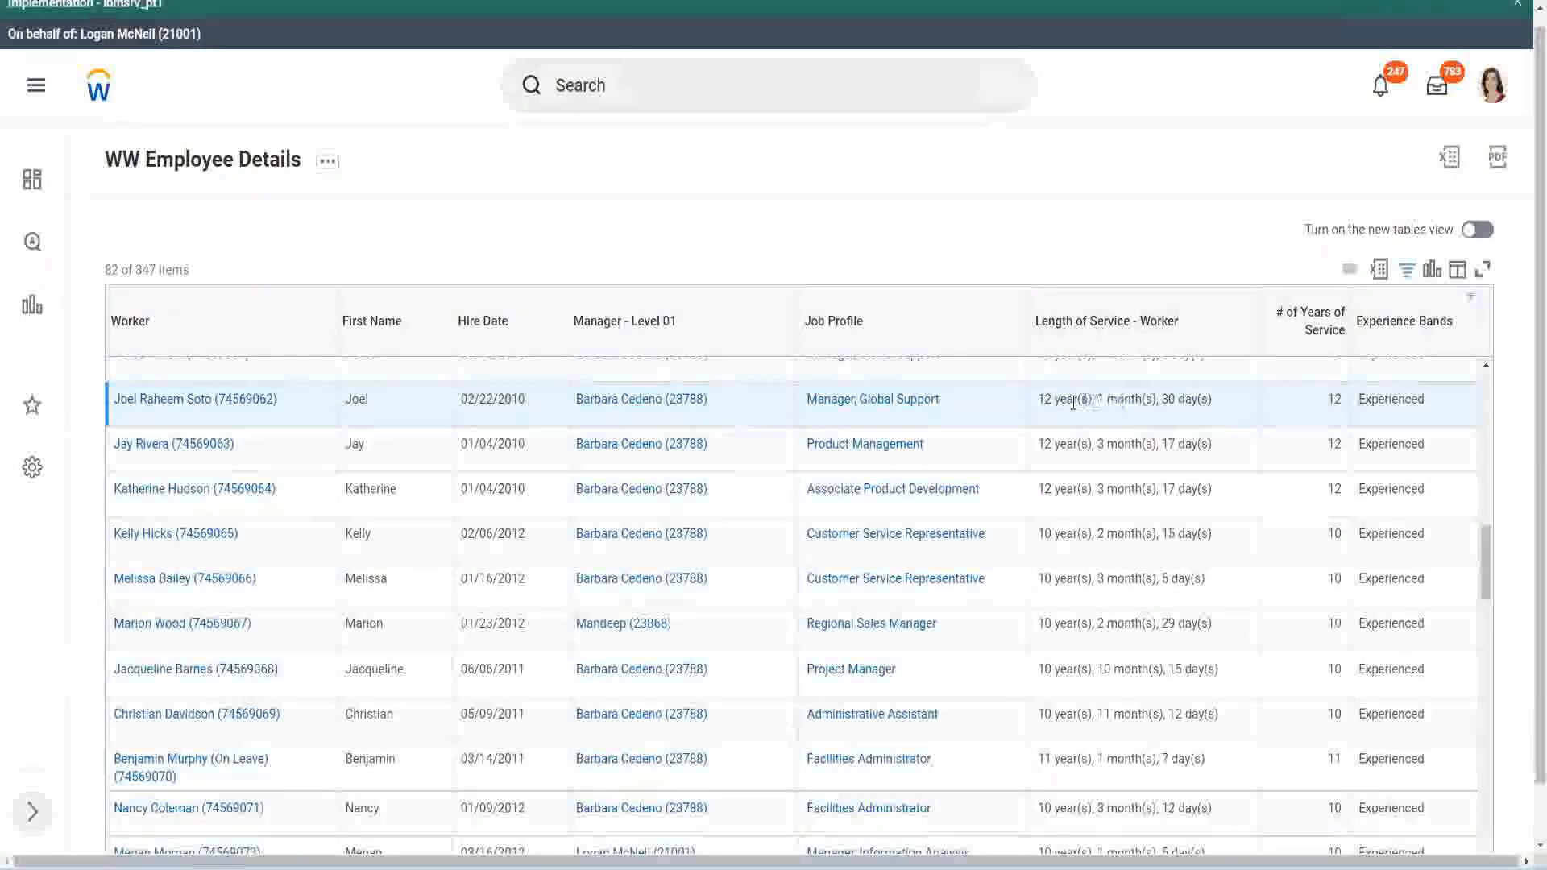
# Compare the length of service with the number of years of service for the Manager, Global Support worker.
pyautogui.moveTo(1037, 401); pyautogui.dragTo(1045, 400)
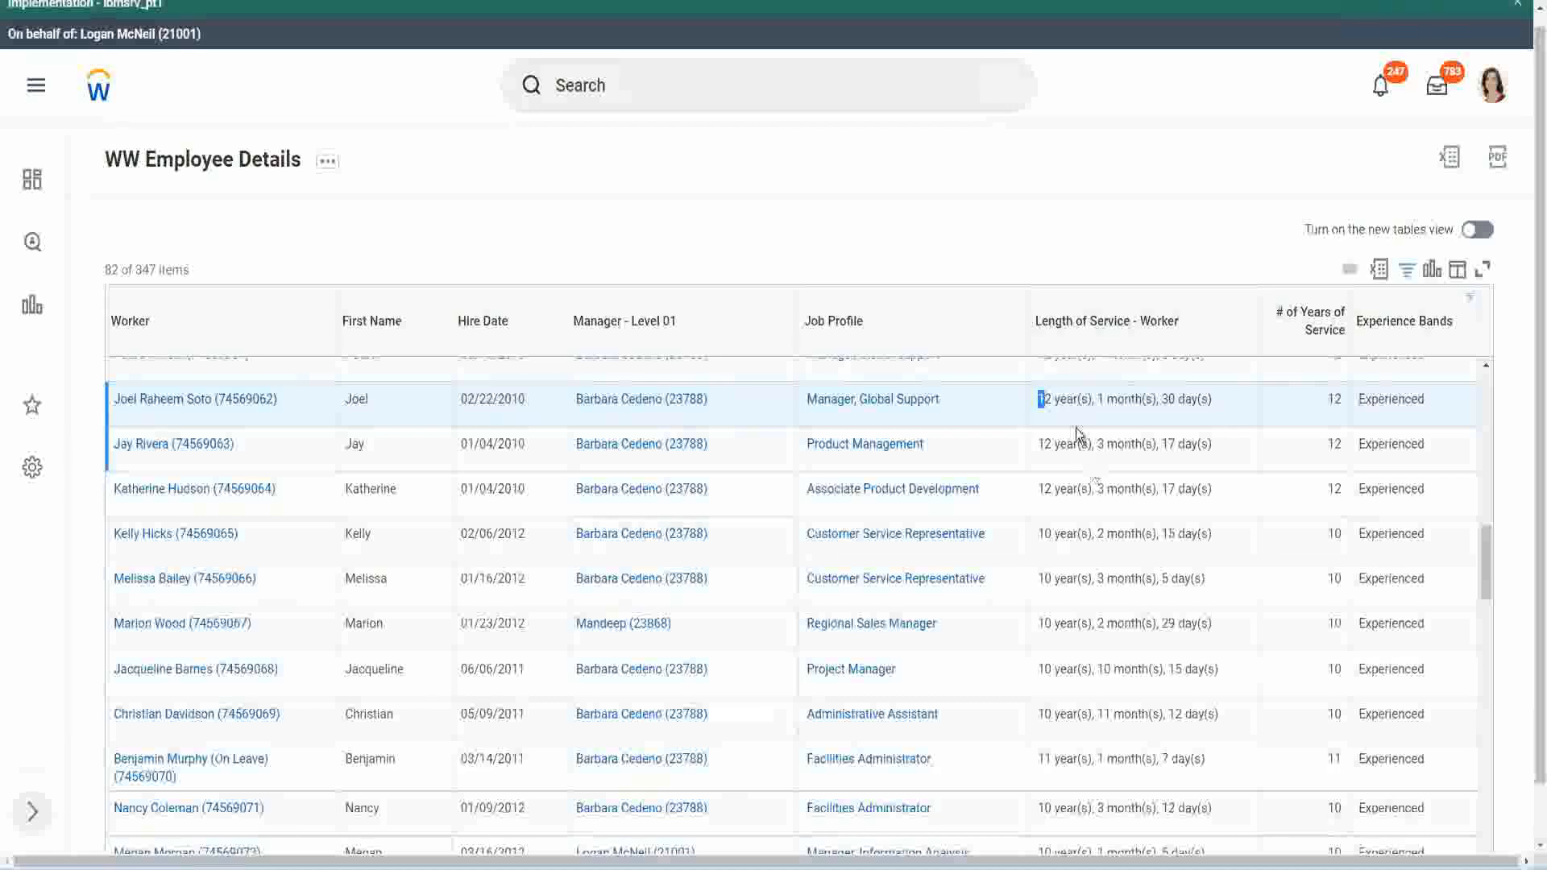
pyautogui.click(1091, 399)
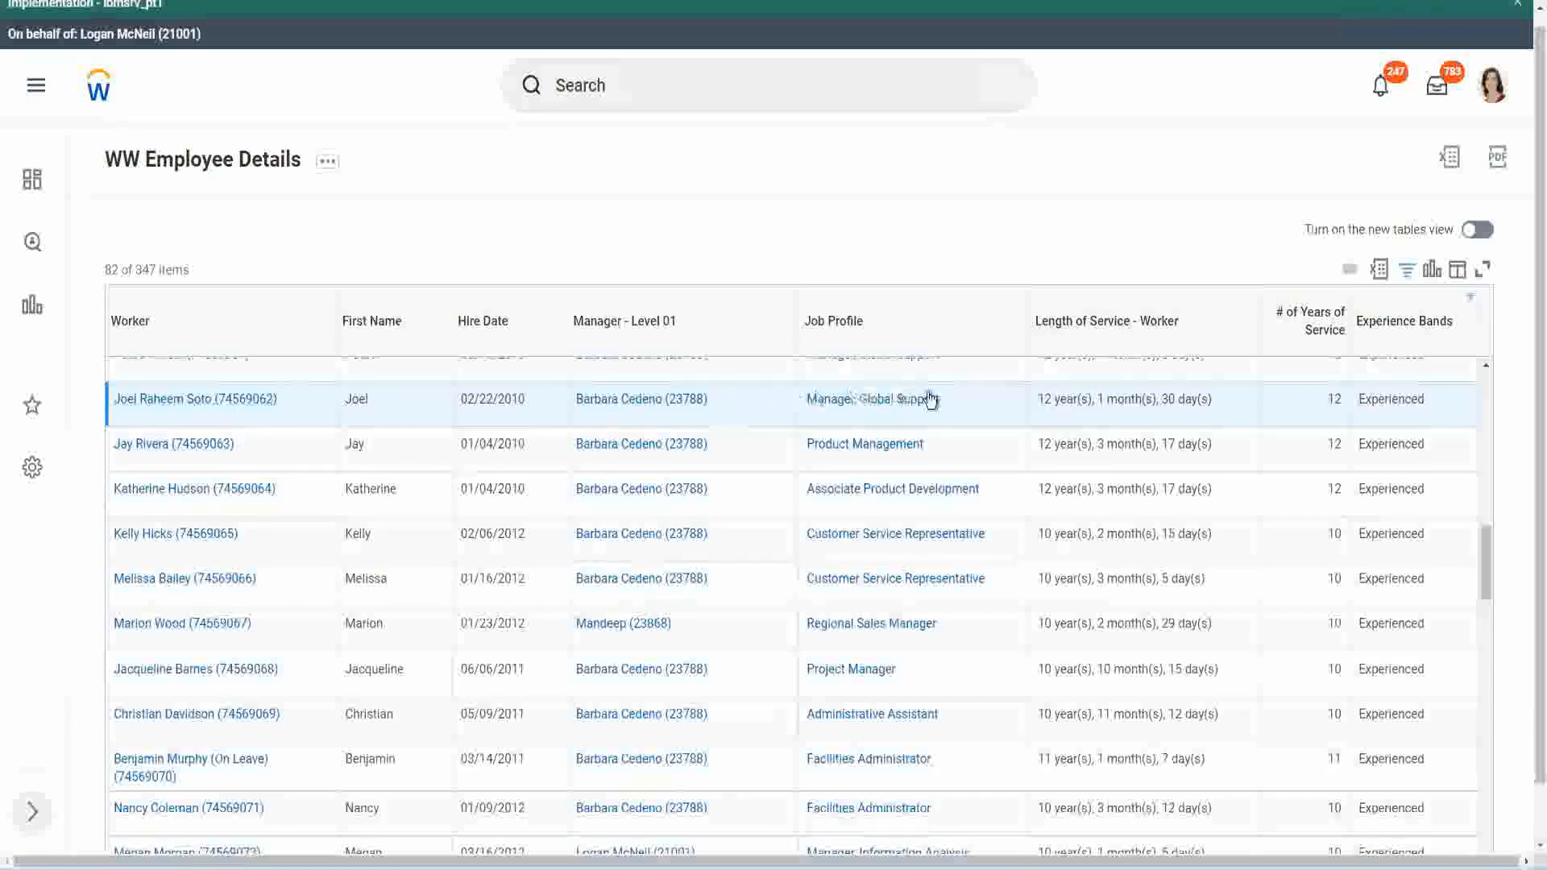
pyautogui.doubleClick(1043, 399)
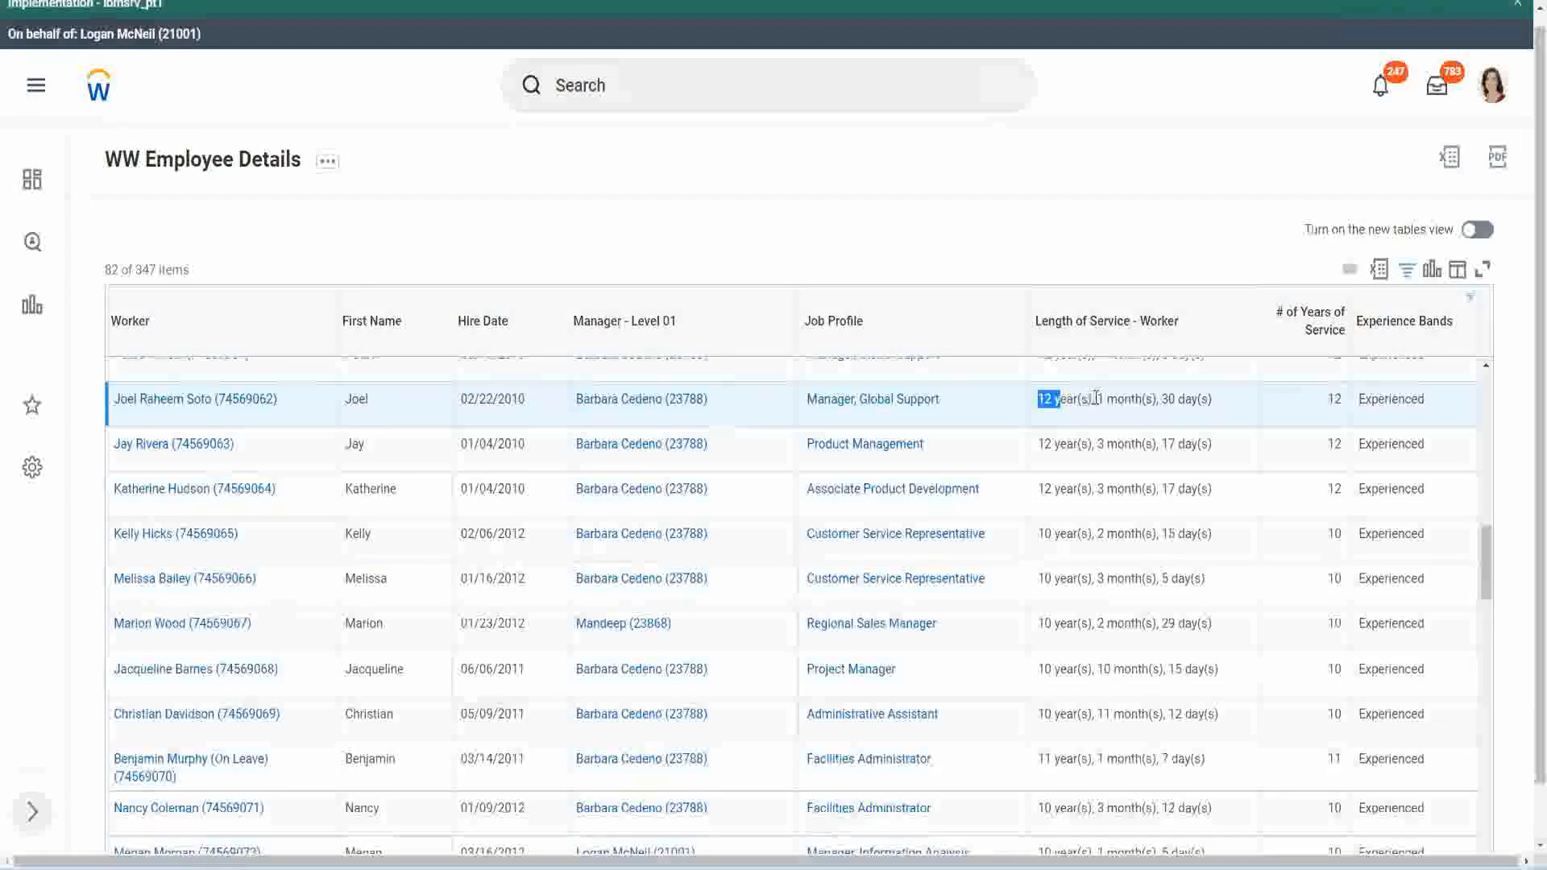
pyautogui.doubleClick(1101, 399)
pyautogui.doubleClick(1170, 399)
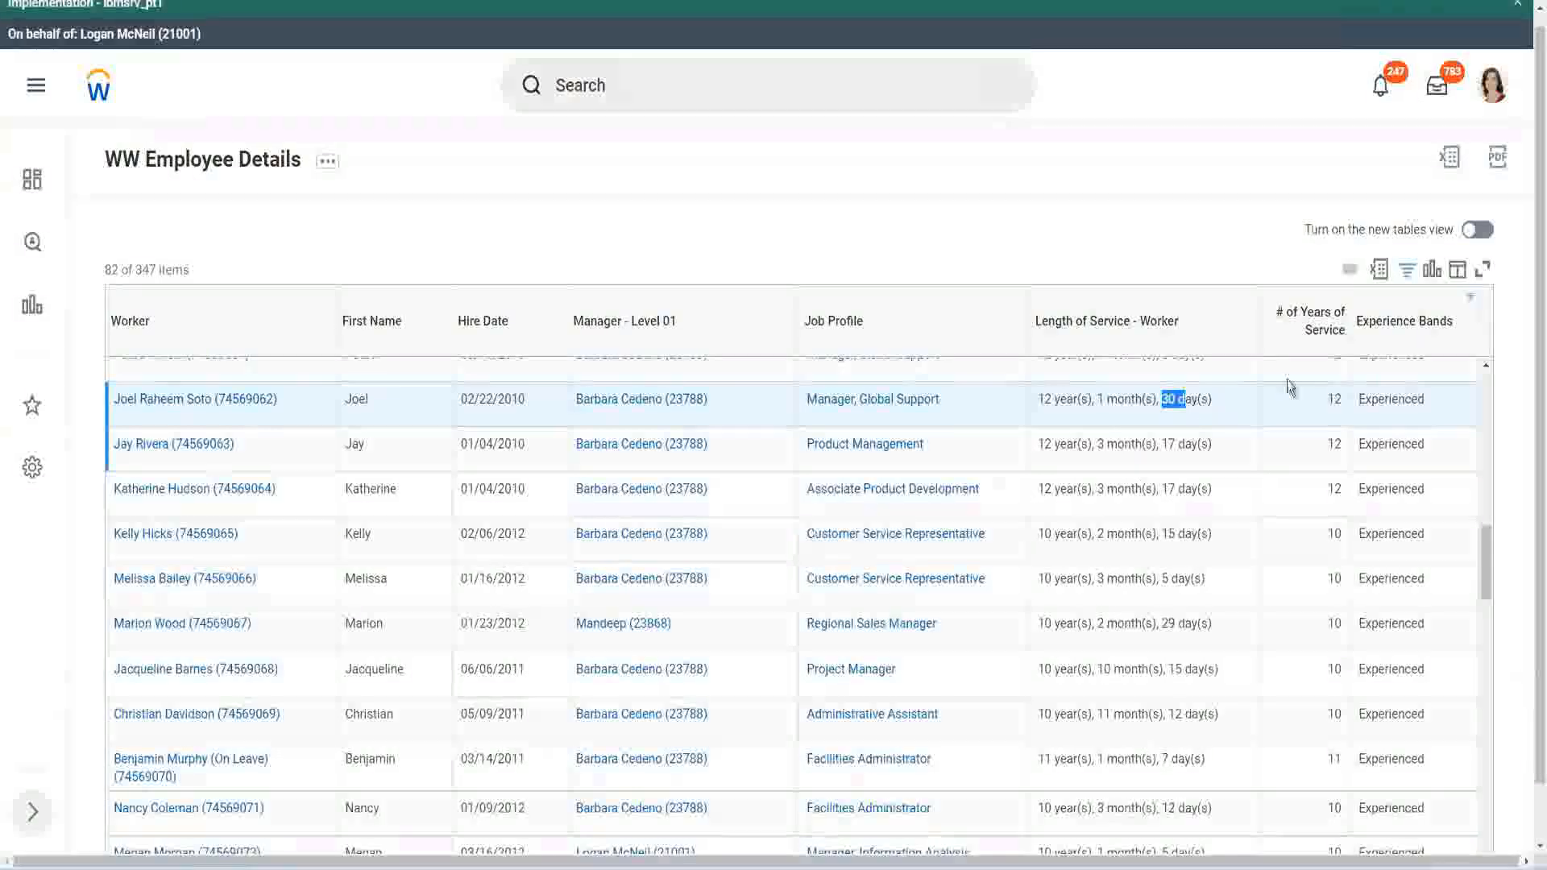
pyautogui.click(1299, 423)
pyautogui.doubleClick(1296, 416)
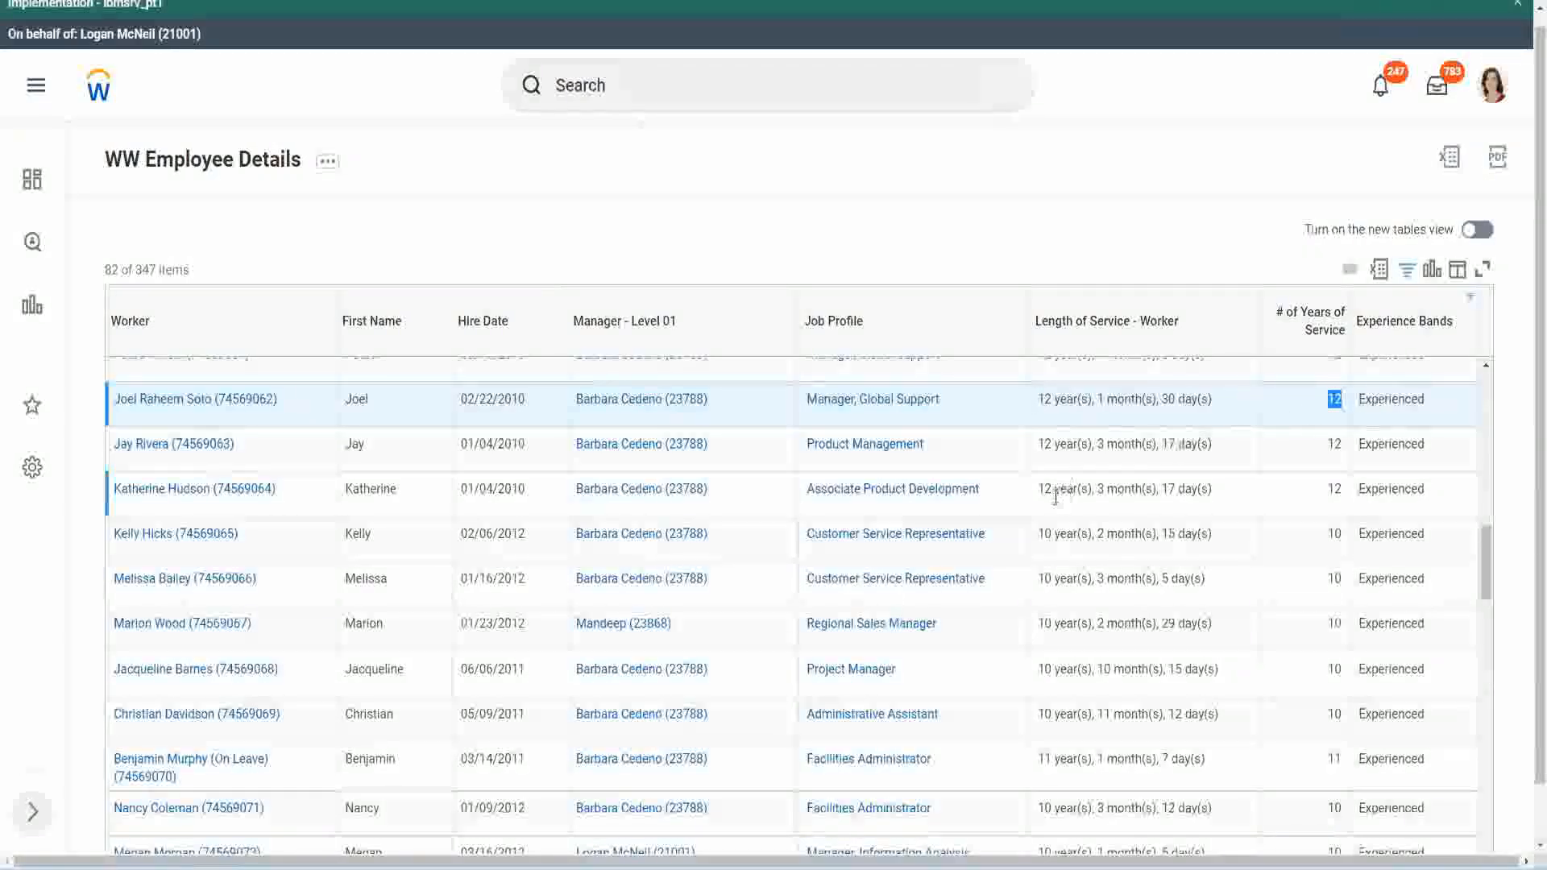
# Examine the months and days of service against the number of years for the Administrative Assistant worker.
pyautogui.click(1060, 714)
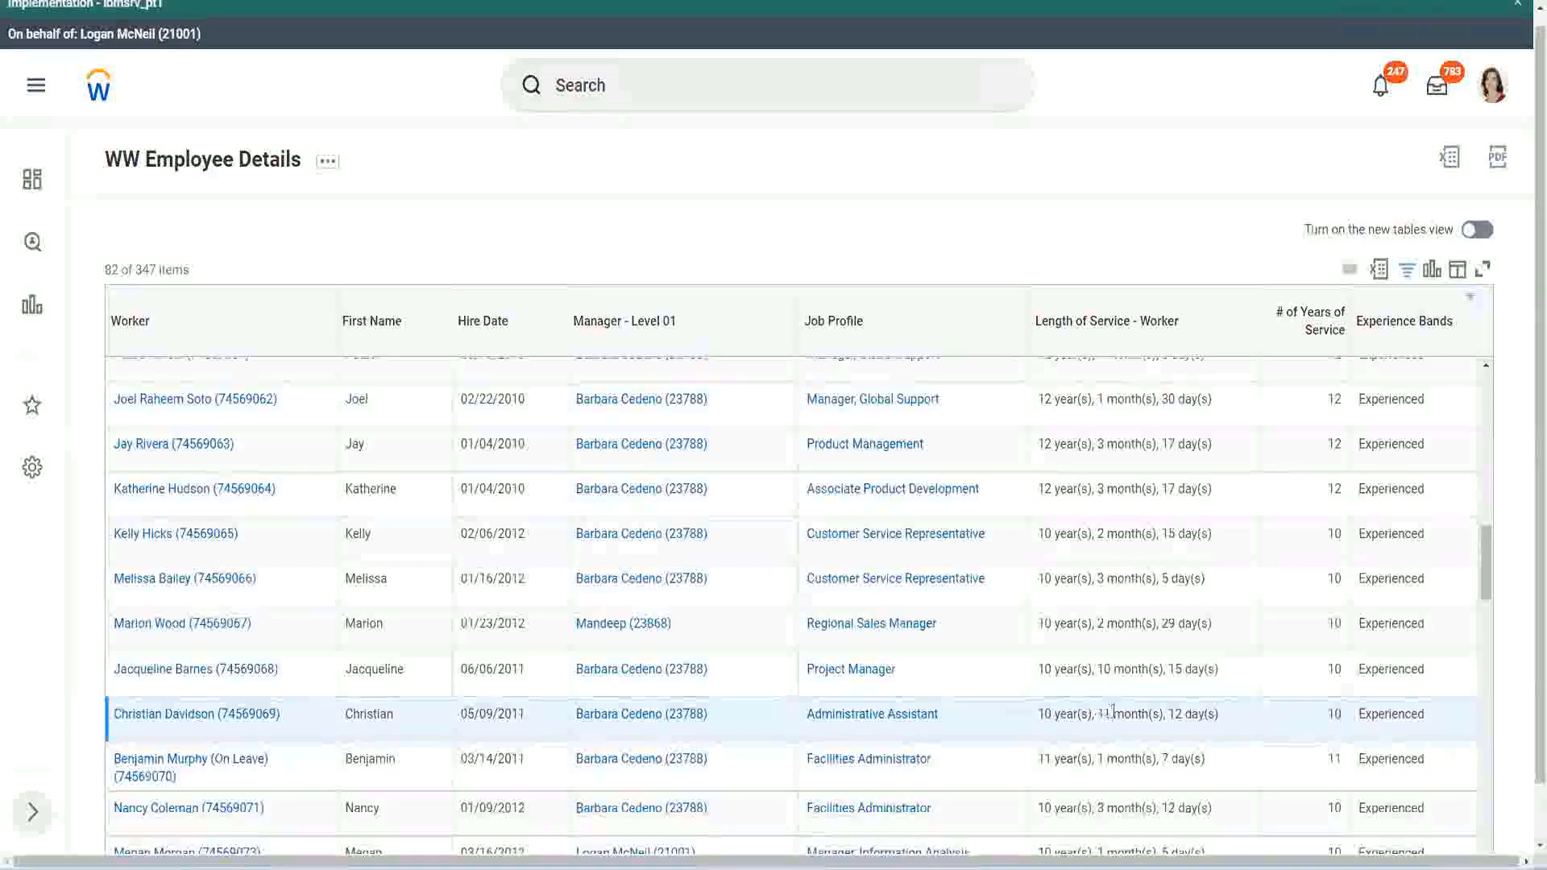
pyautogui.moveTo(1113, 712); pyautogui.dragTo(1184, 714)
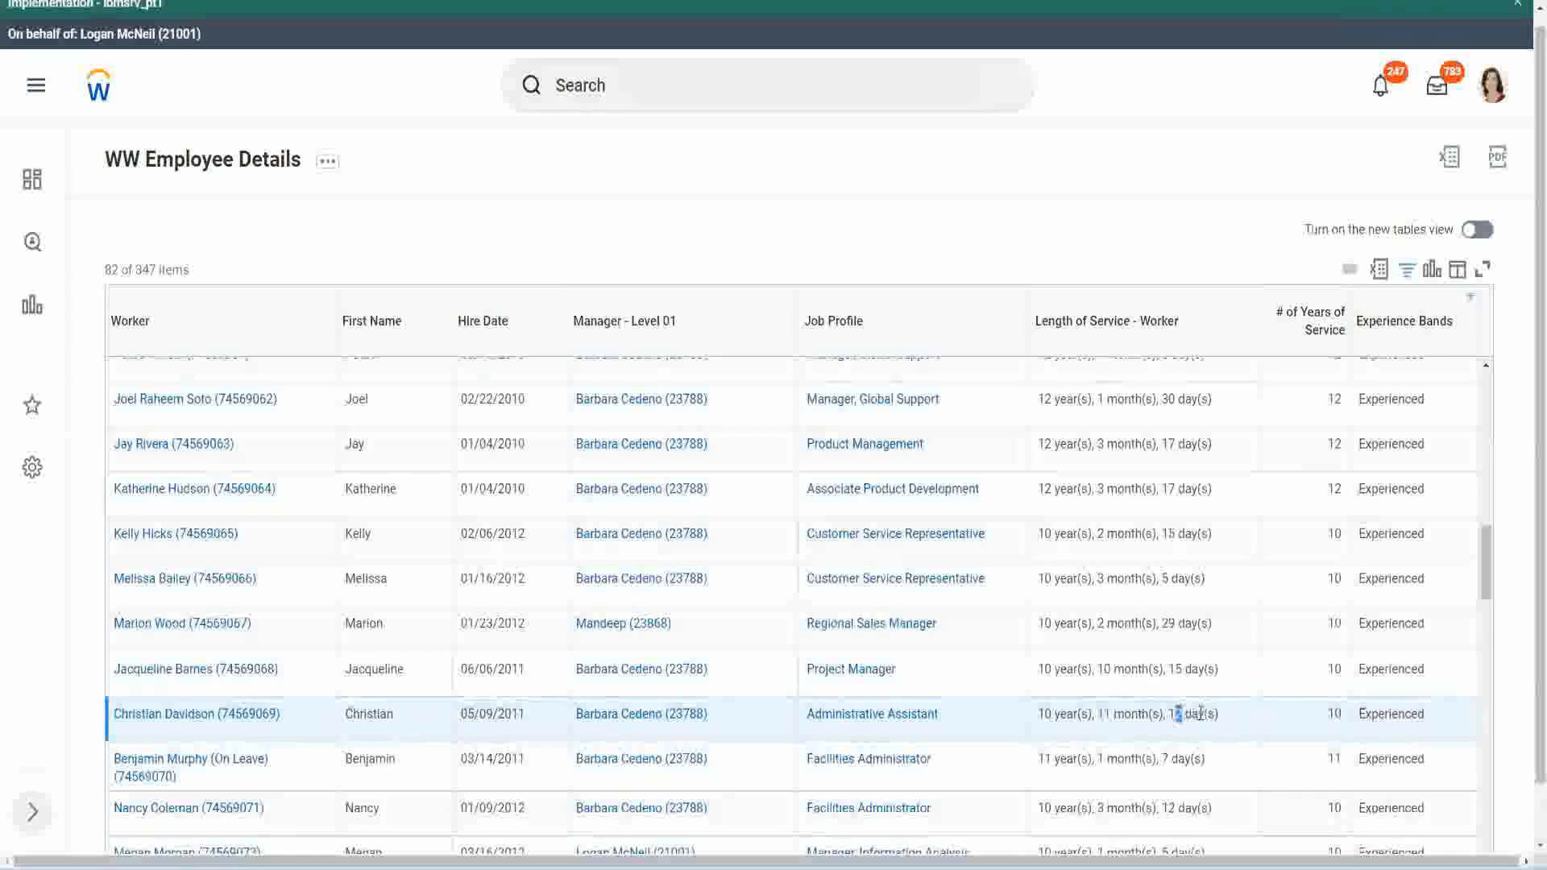
pyautogui.click(1201, 713)
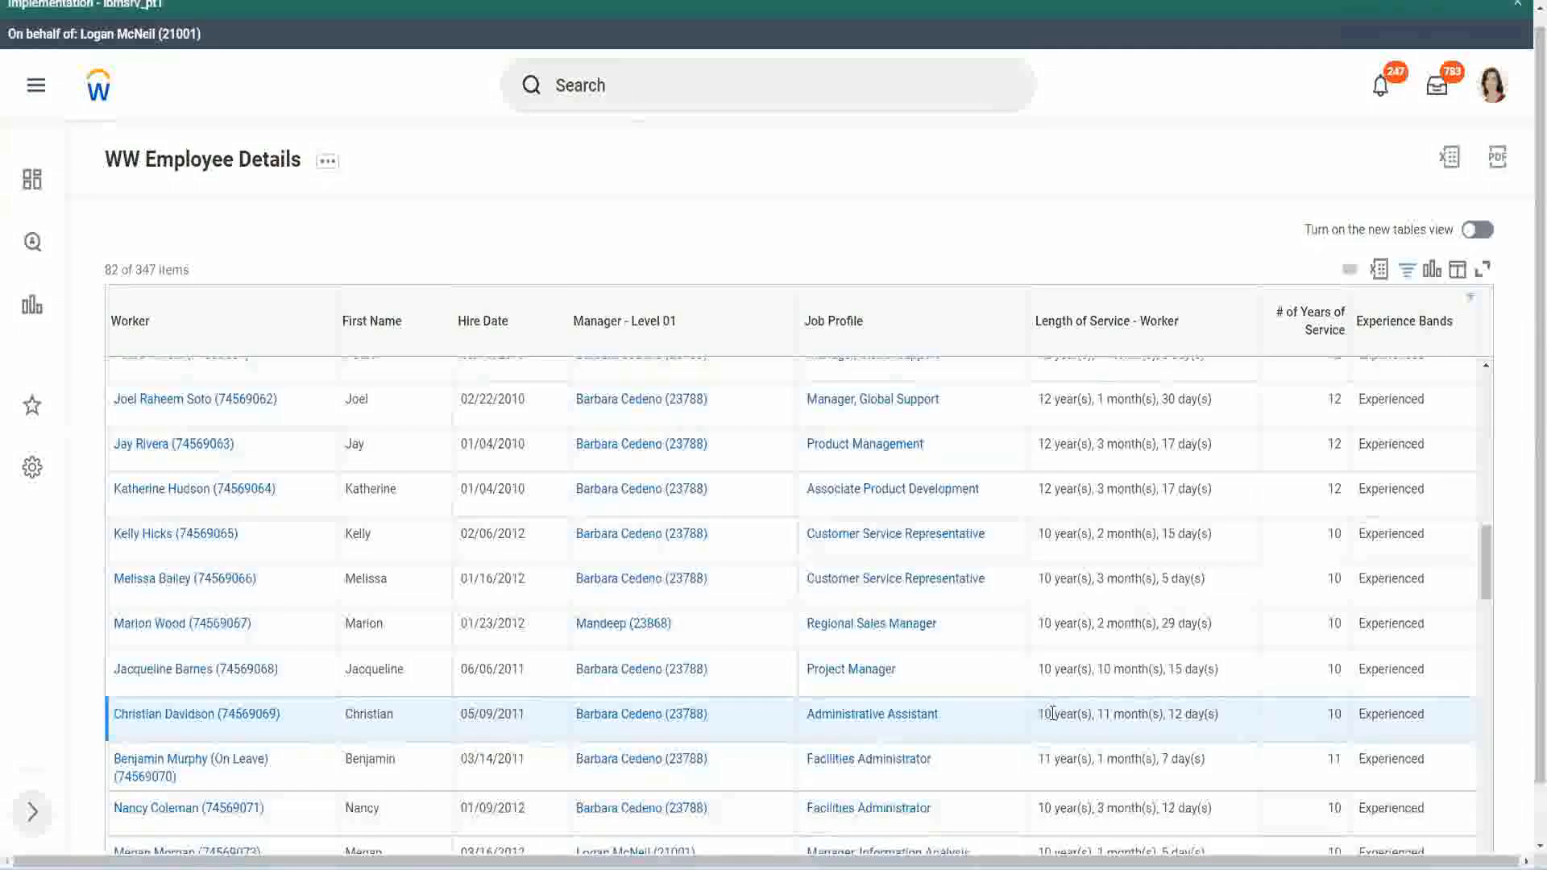
pyautogui.doubleClick(1334, 715)
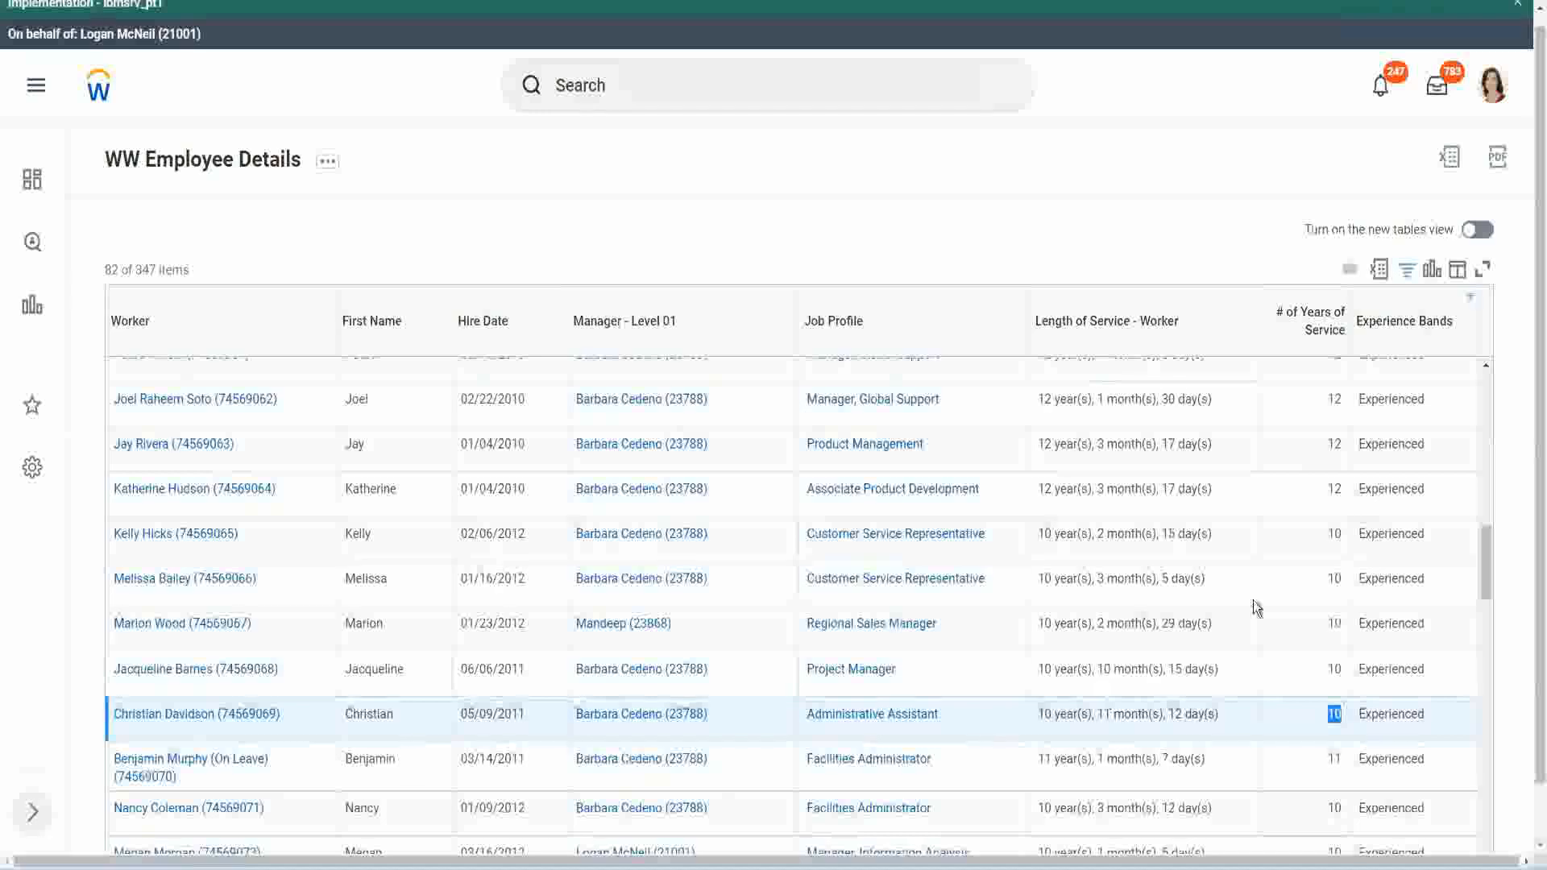
pyautogui.click(1333, 513)
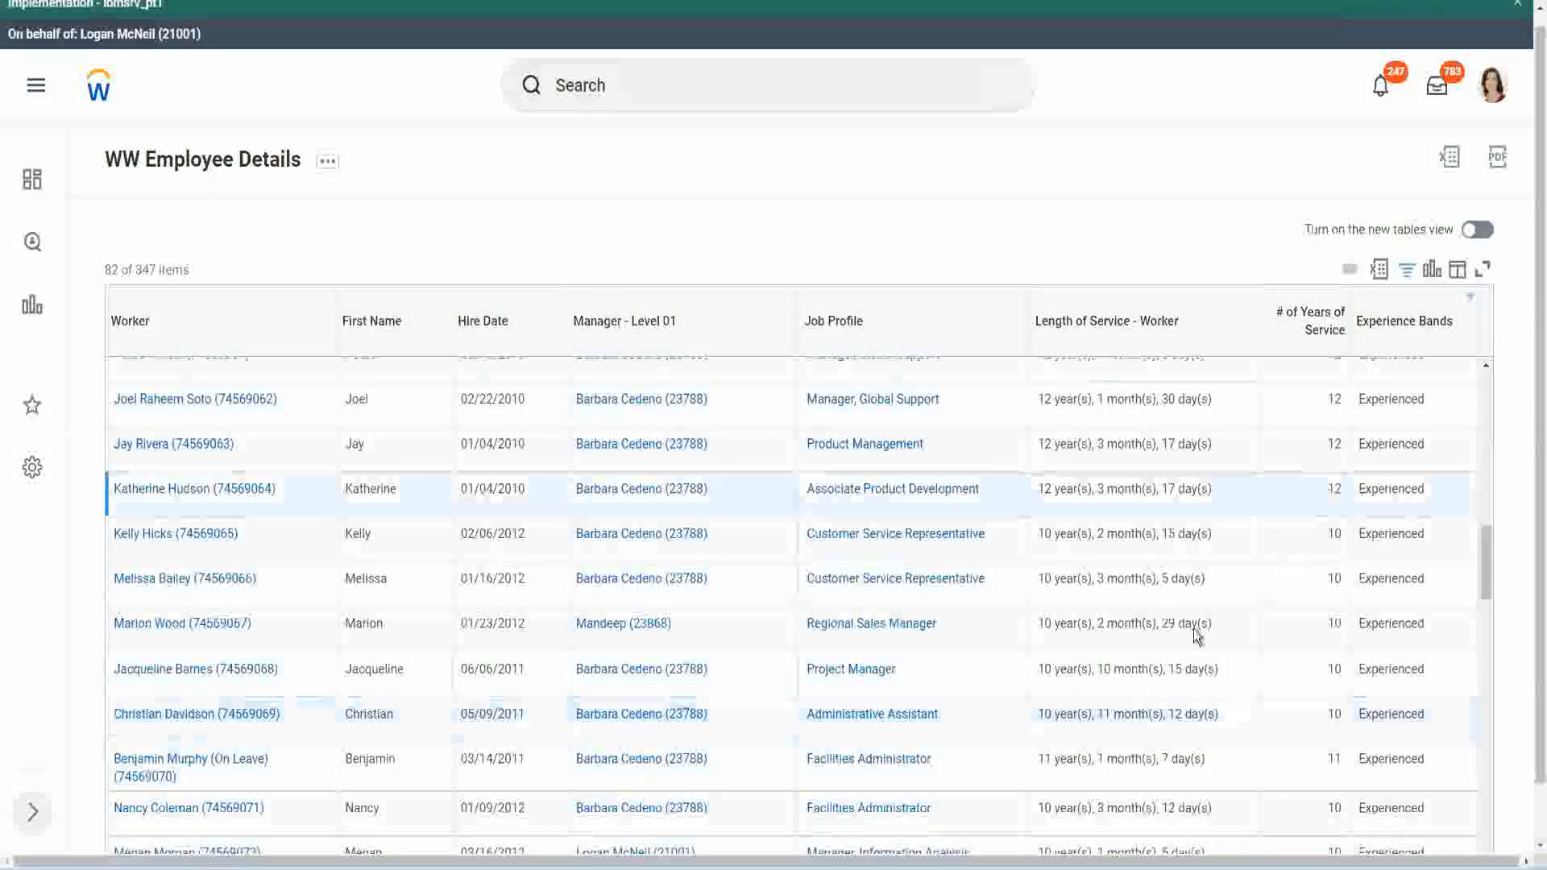
pyautogui.click(1056, 709)
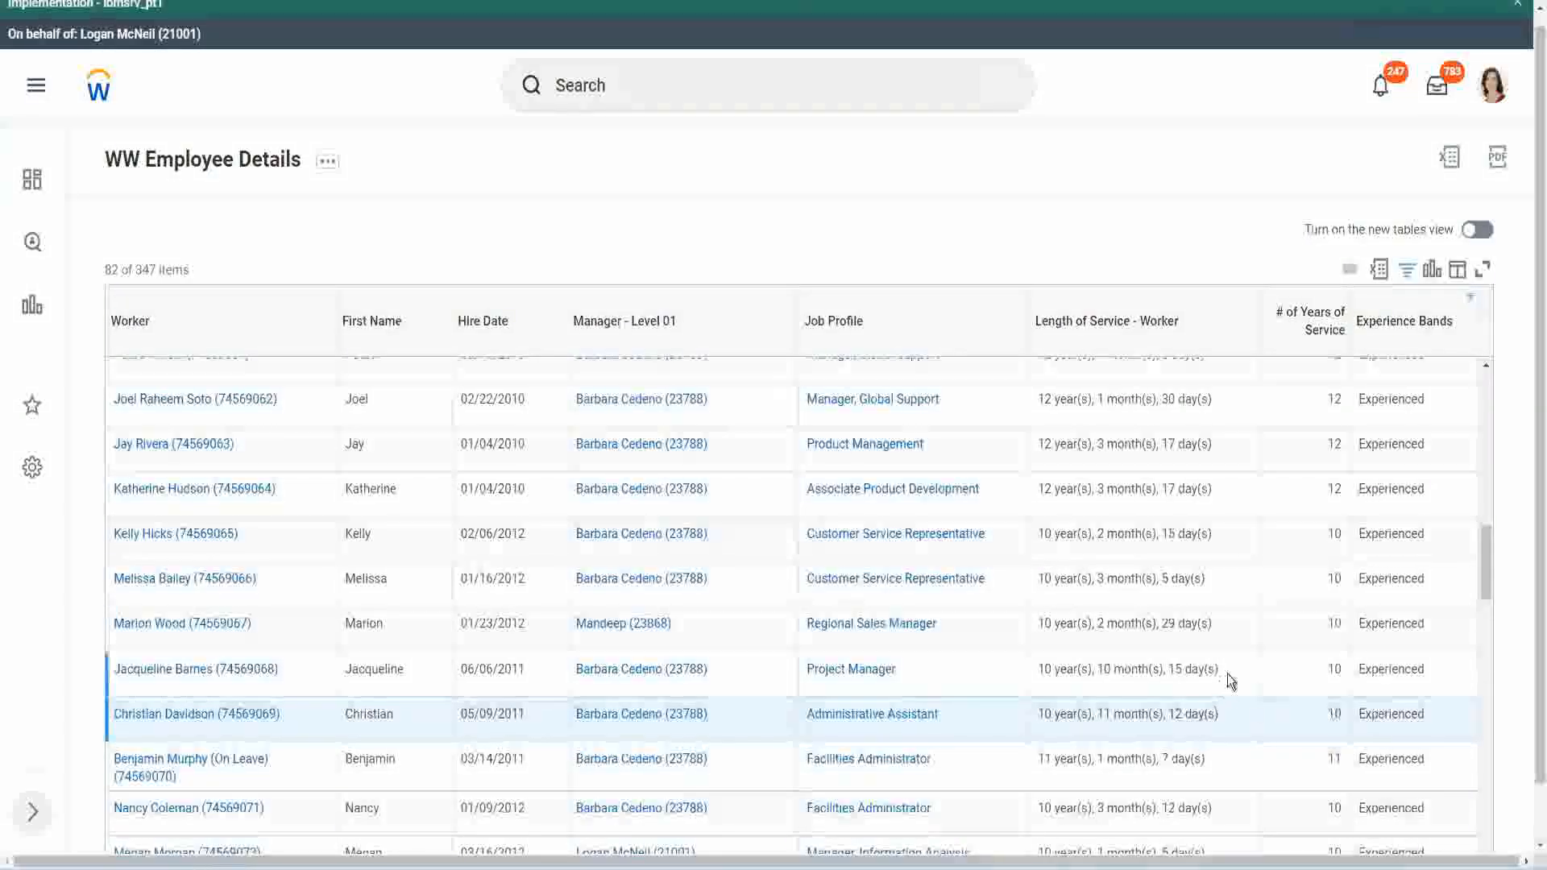
# Check how length of service translates into whole years across the Manager, Global Support, Administrative Assistant and Project Manager rows.
pyautogui.doubleClick(1335, 399)
pyautogui.moveTo(1038, 399); pyautogui.dragTo(1231, 391)
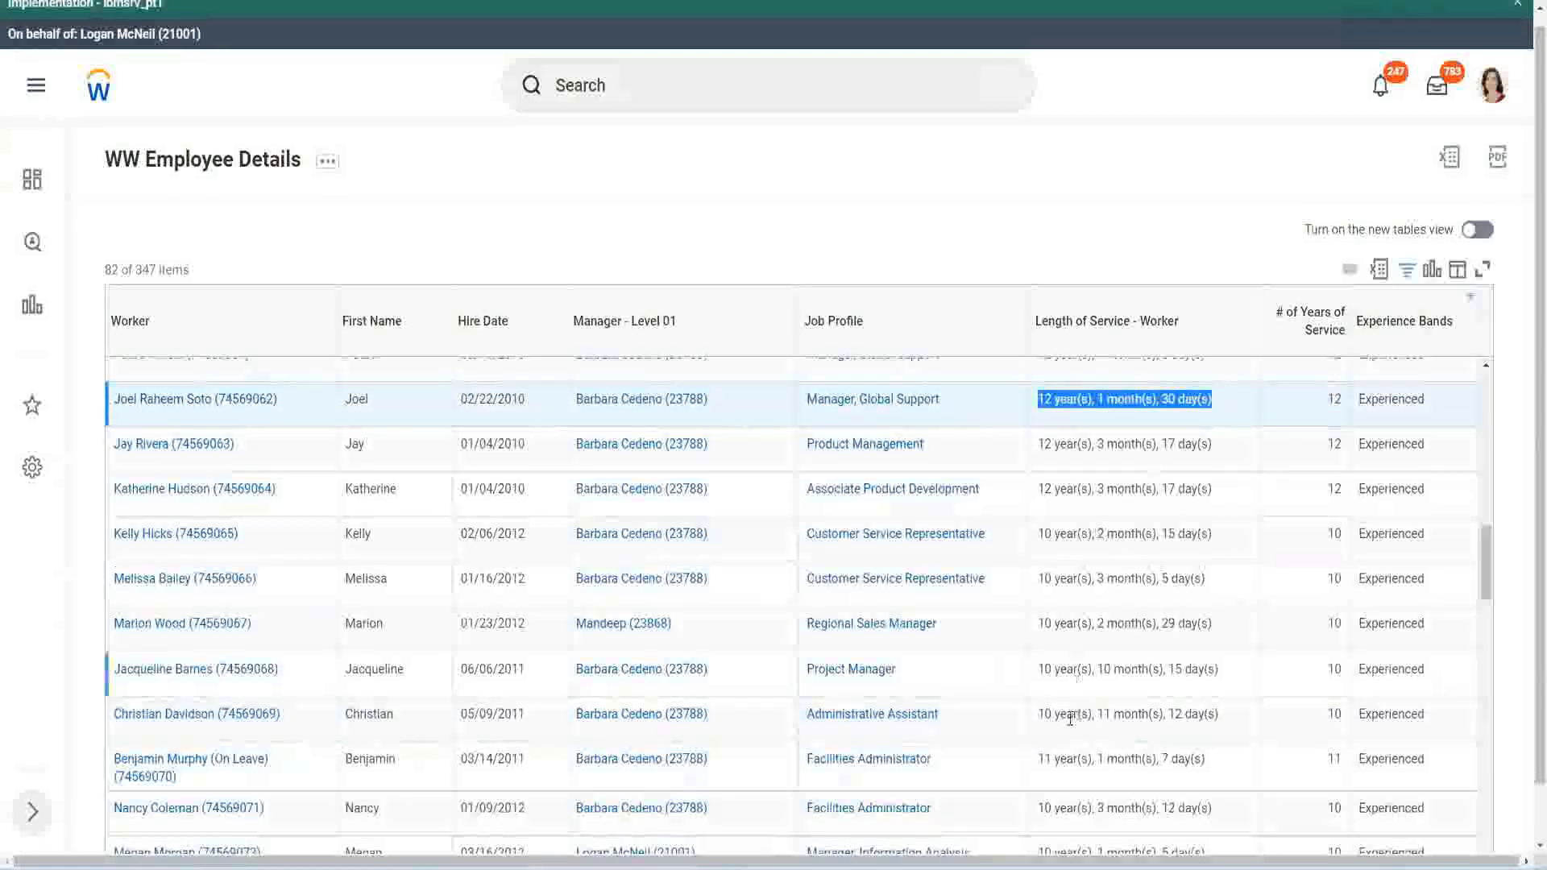
pyautogui.click(1205, 714)
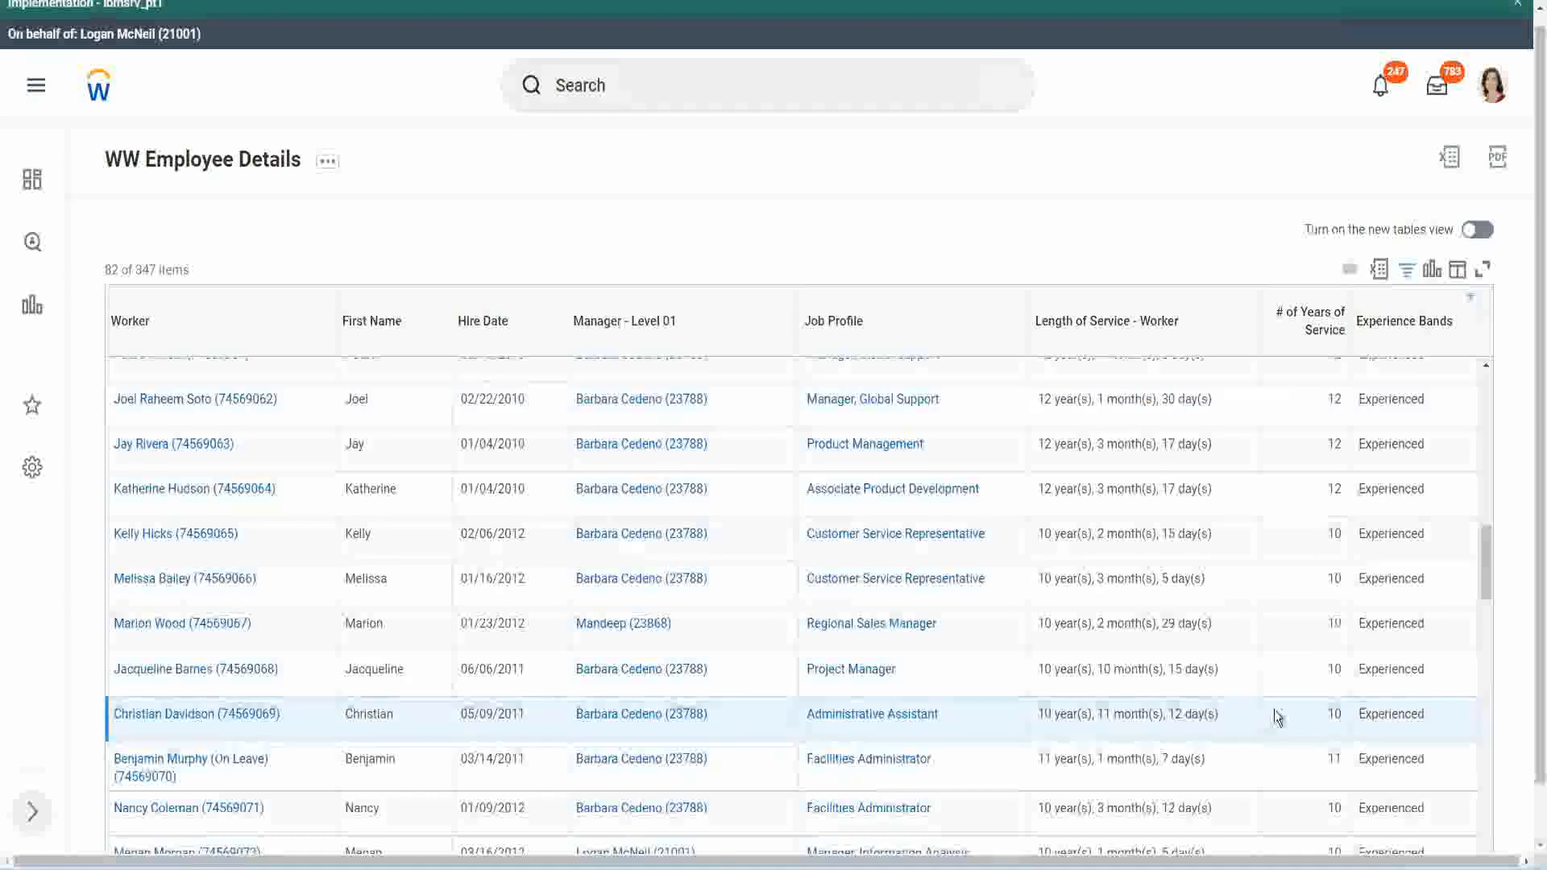
pyautogui.doubleClick(1331, 714)
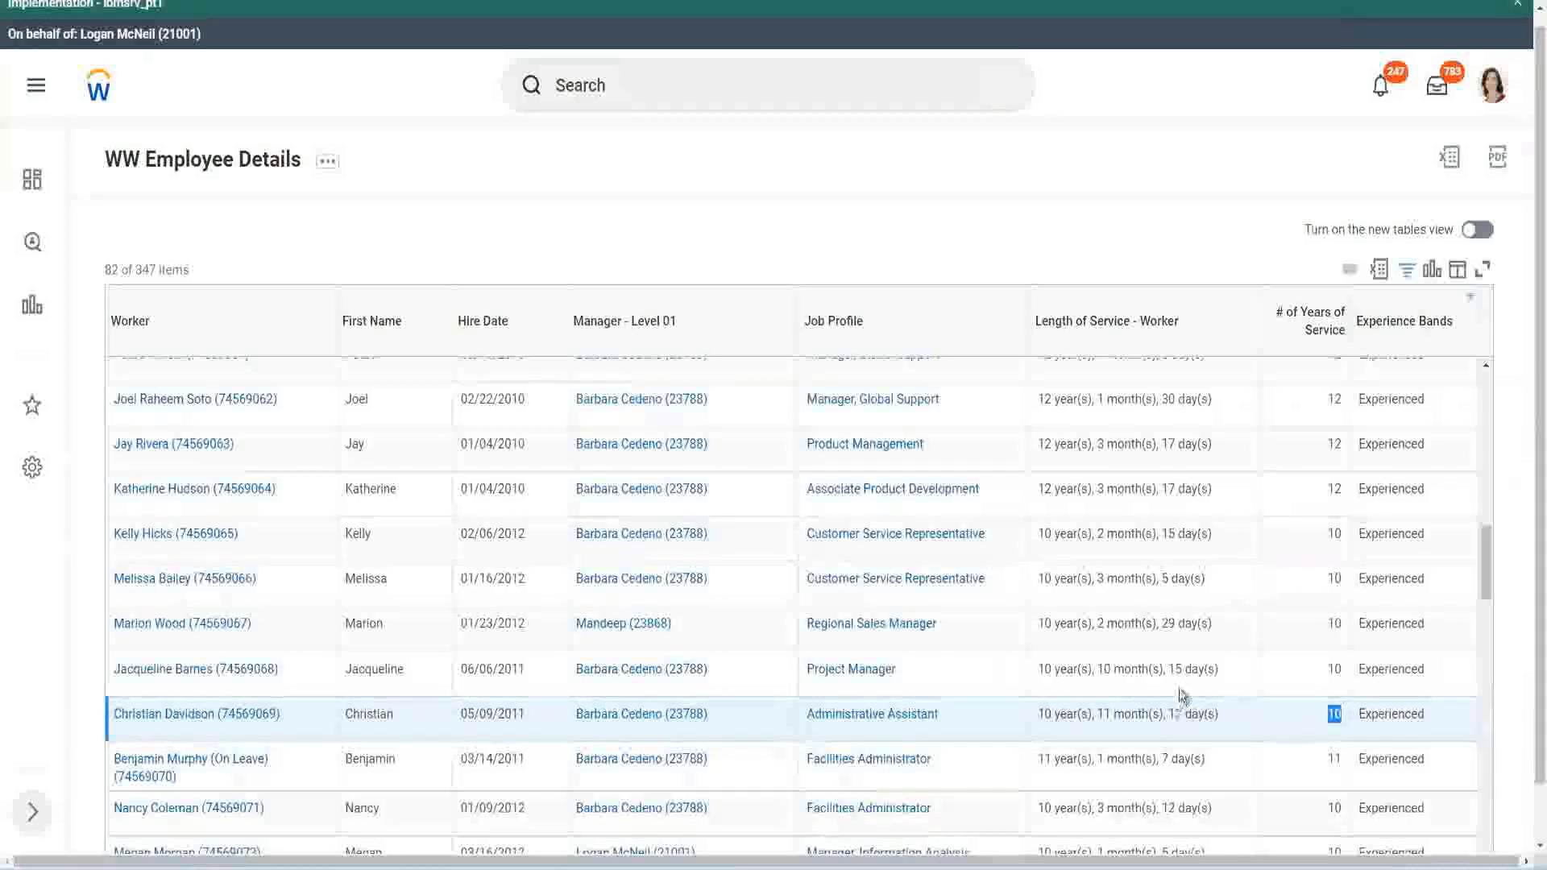
pyautogui.click(1278, 718)
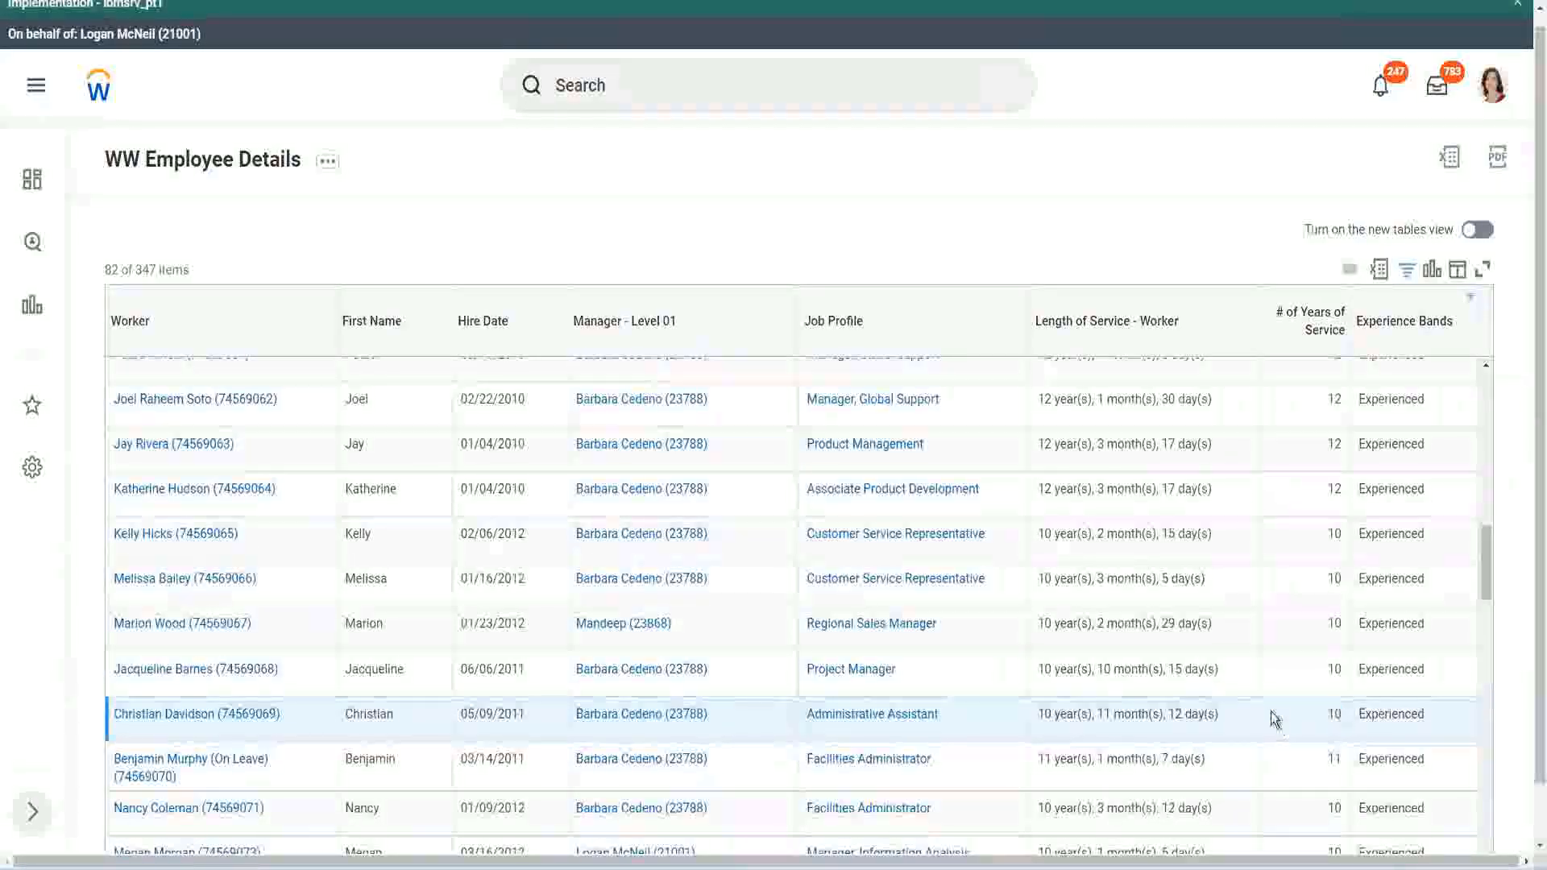
pyautogui.click(1289, 670)
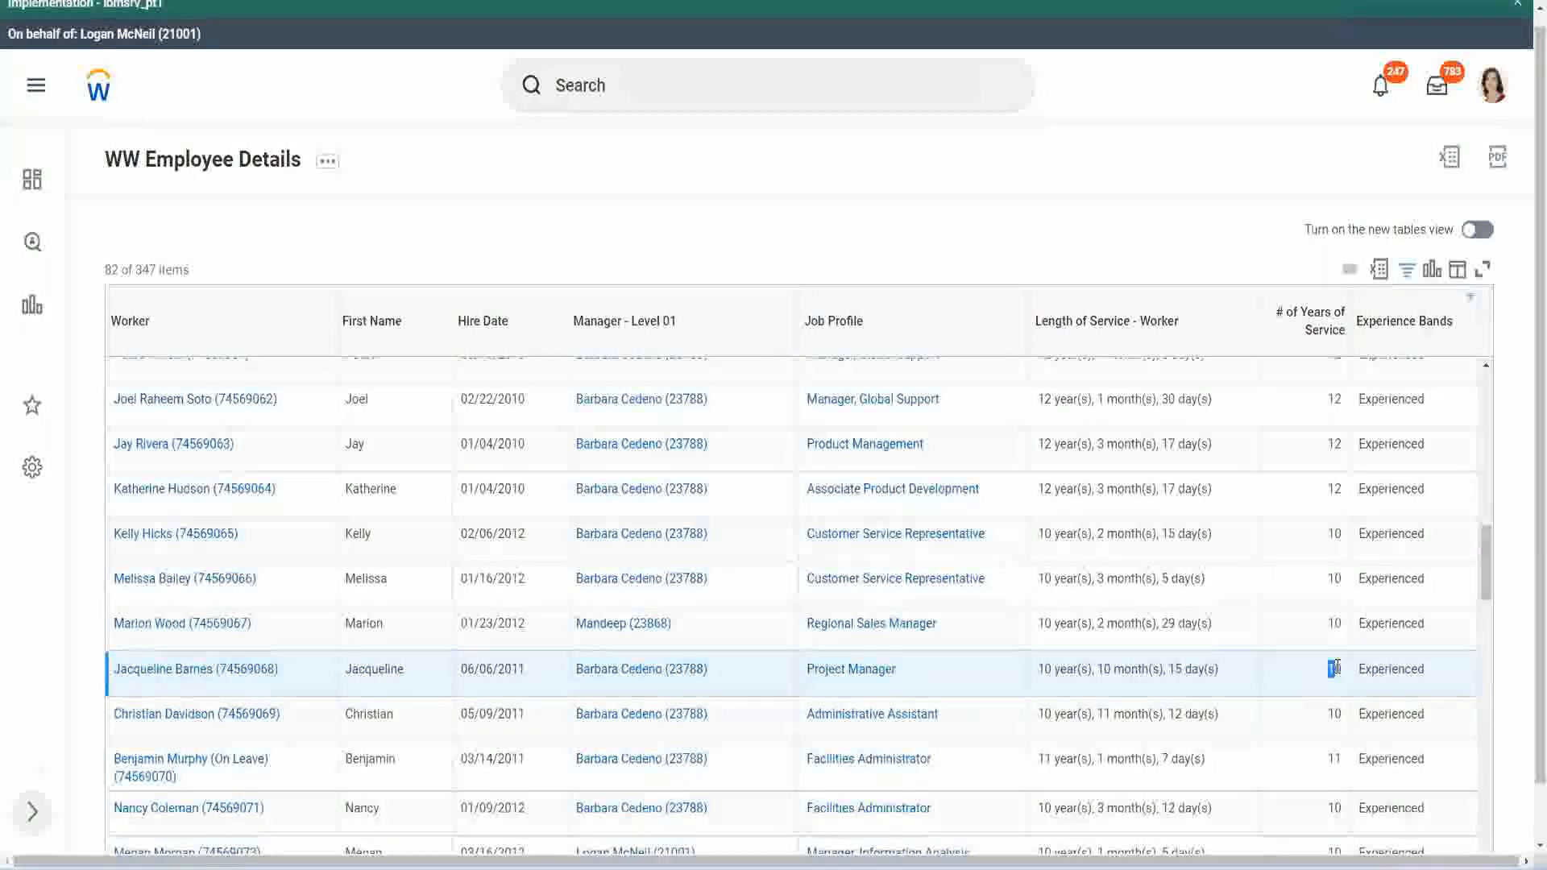
pyautogui.doubleClick(1104, 670)
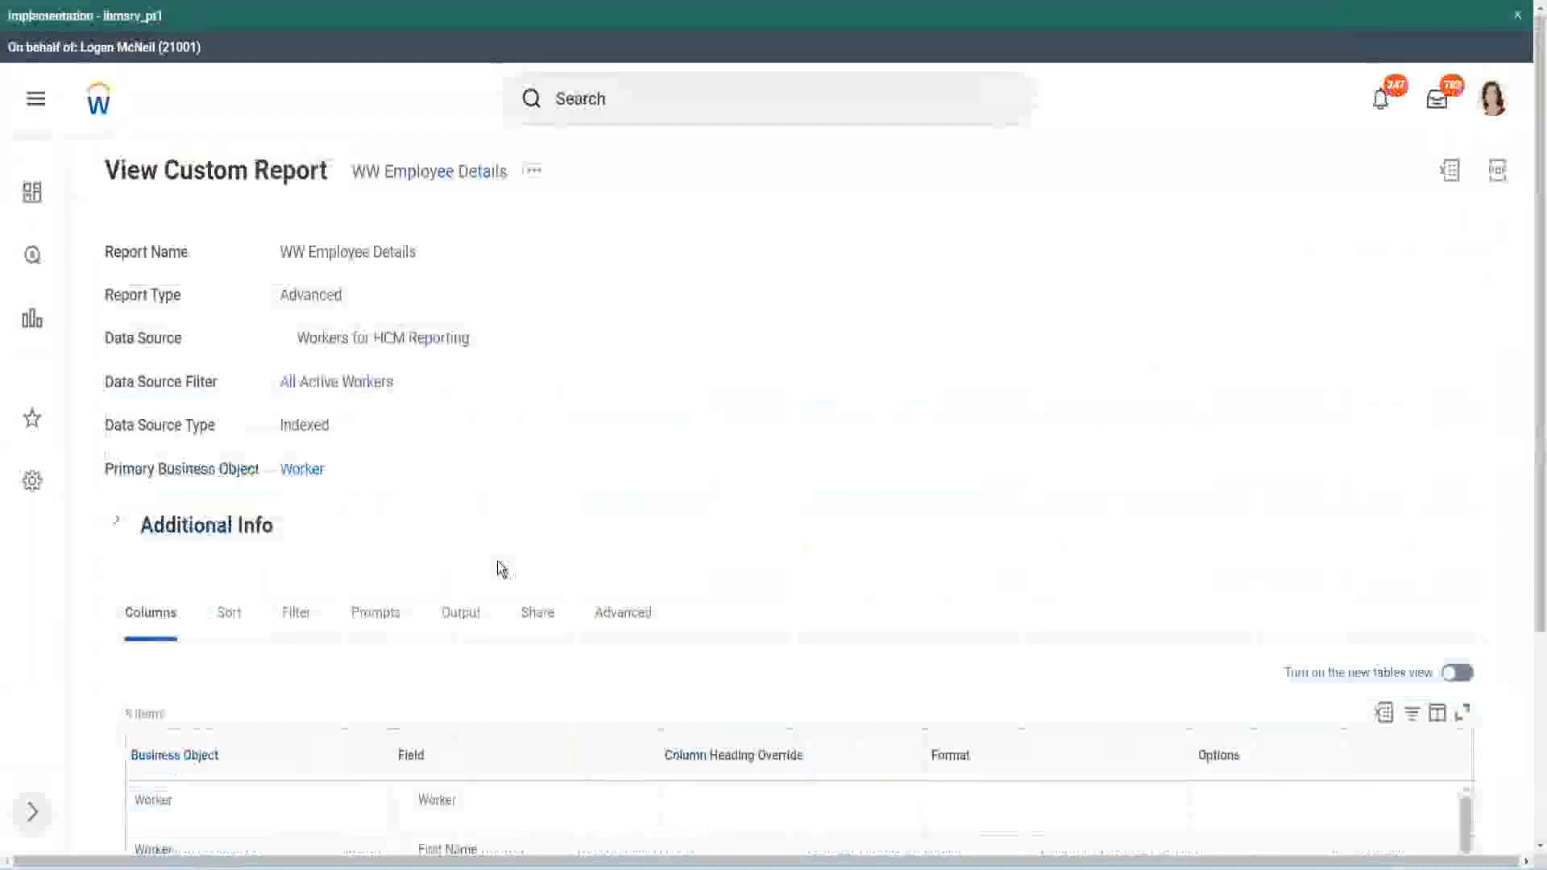
# Open the calculated field CF-WW-Eval Exp-Derive Experience Bands from Years of Service in a new tab and close the implementation banner.
pyautogui.scroll(-5, 508, 556)
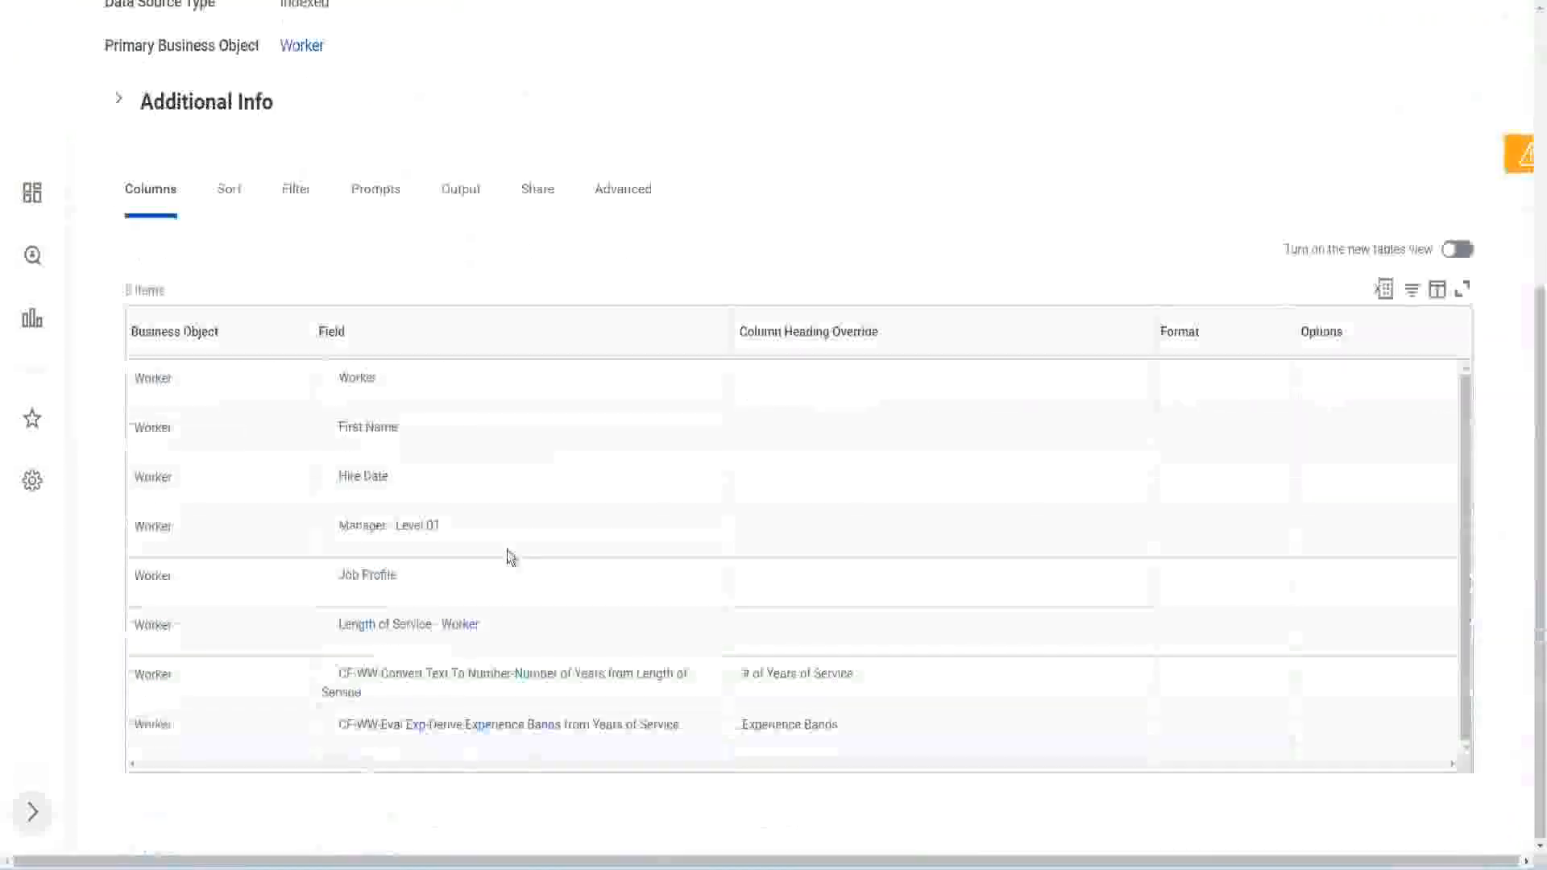
pyautogui.rightClick(421, 735)
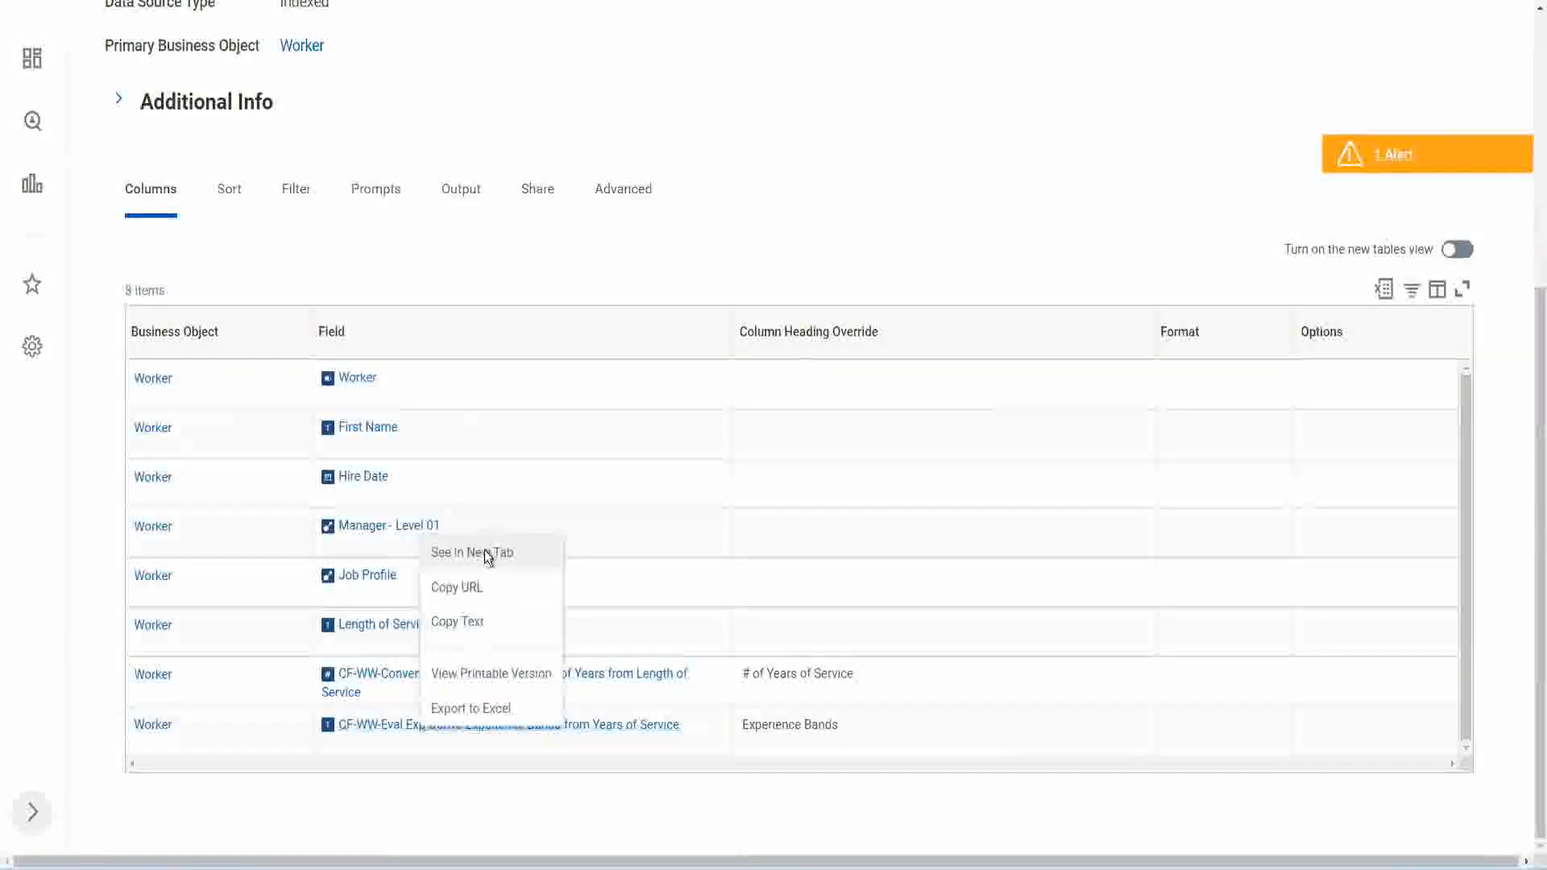
pyautogui.click(485, 549)
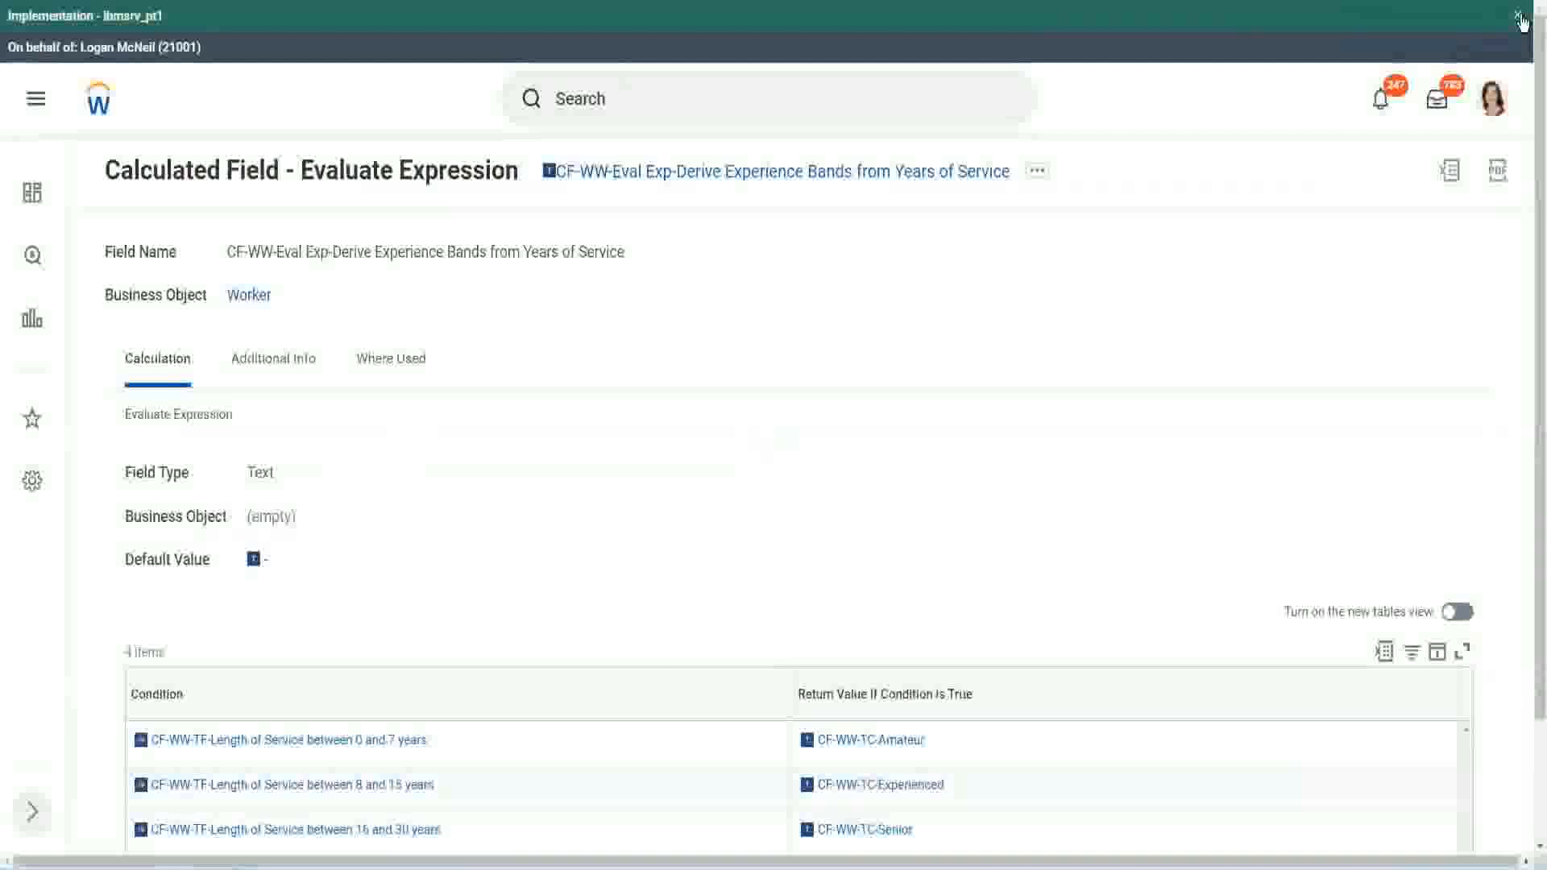
pyautogui.click(1518, 16)
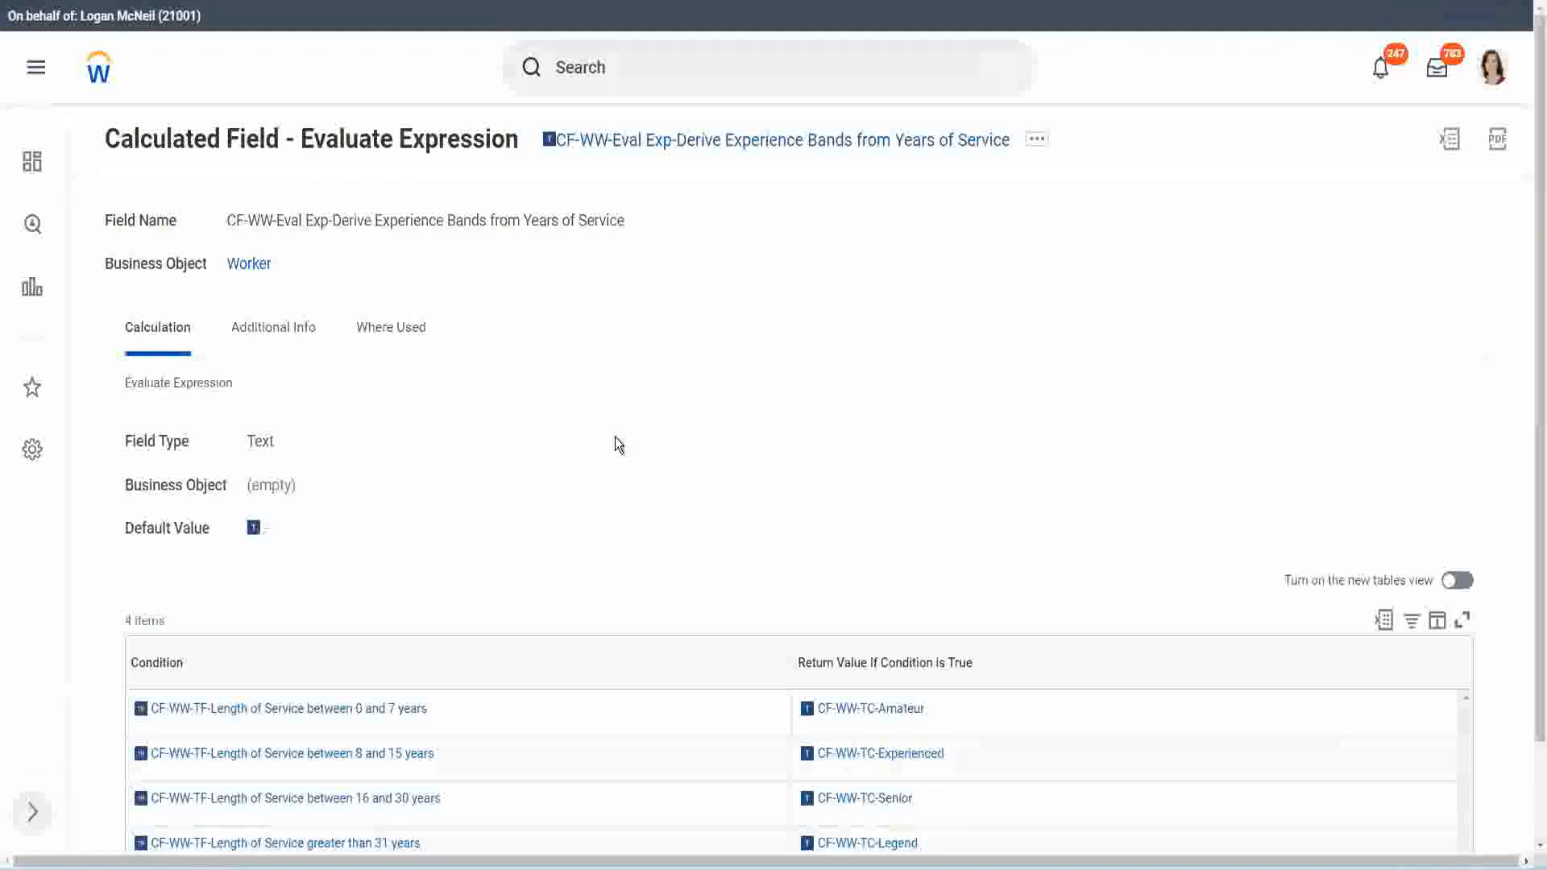
# Review the calculated field's conditions and return values, and copy the field's name as text.
pyautogui.scroll(-1, 636, 447)
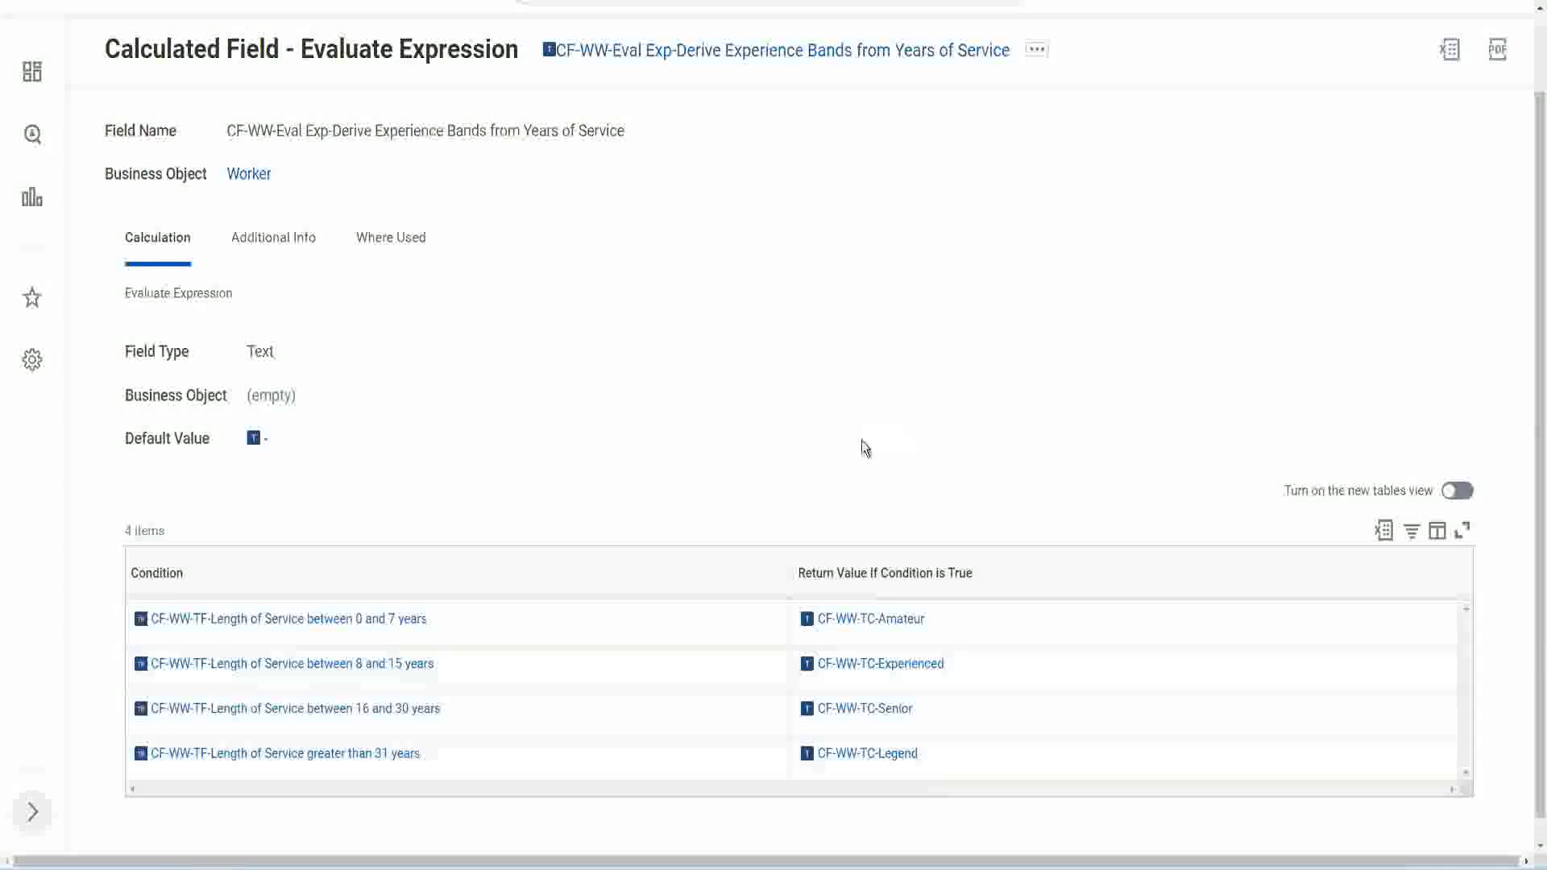
pyautogui.click(701, 569)
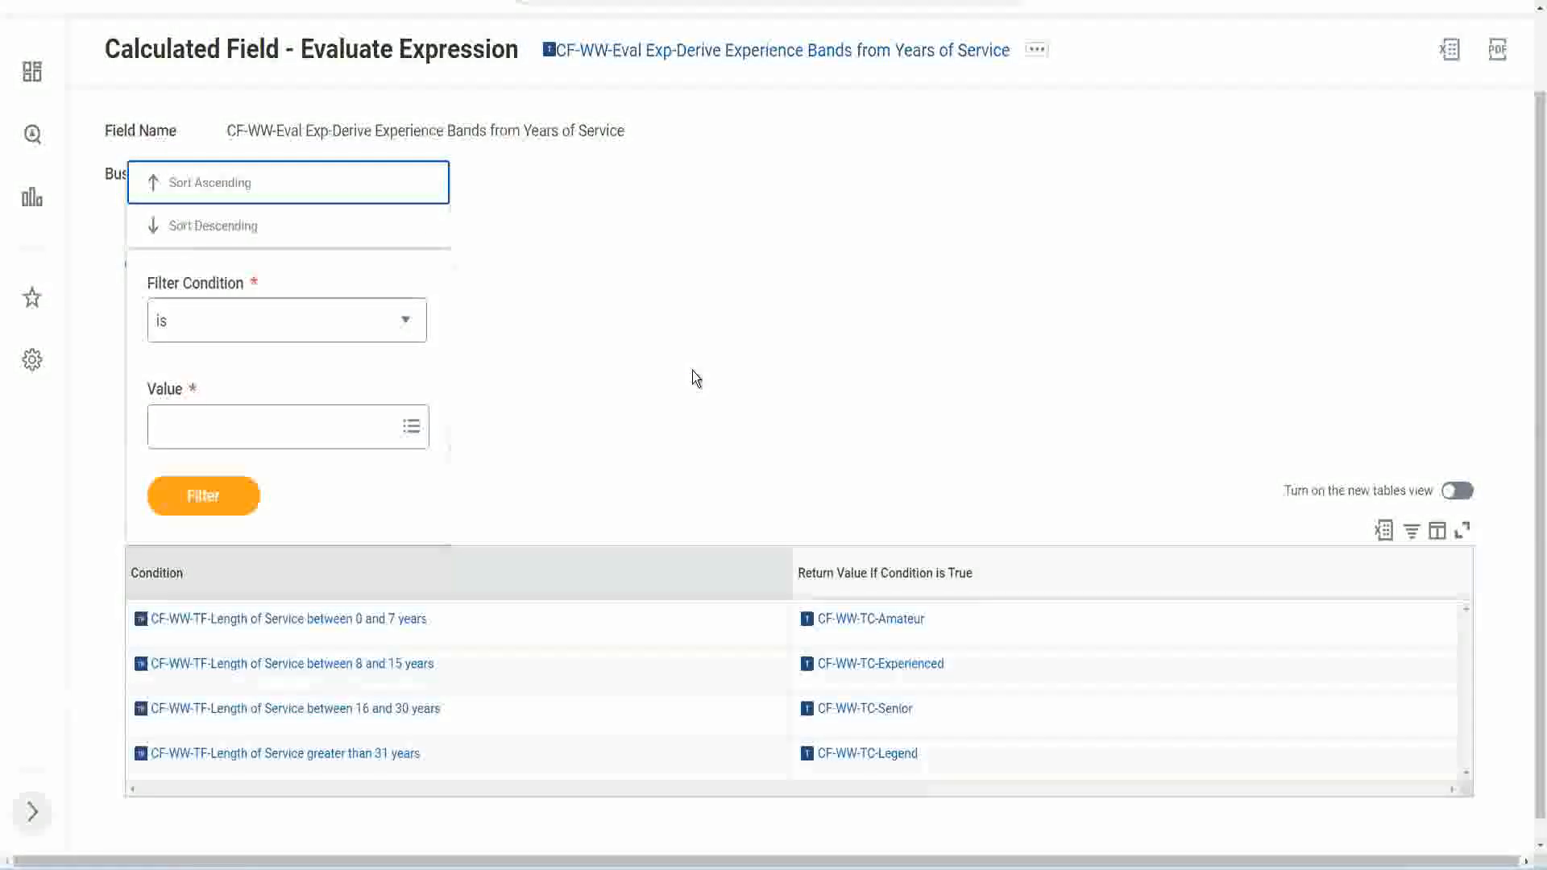
pyautogui.click(694, 378)
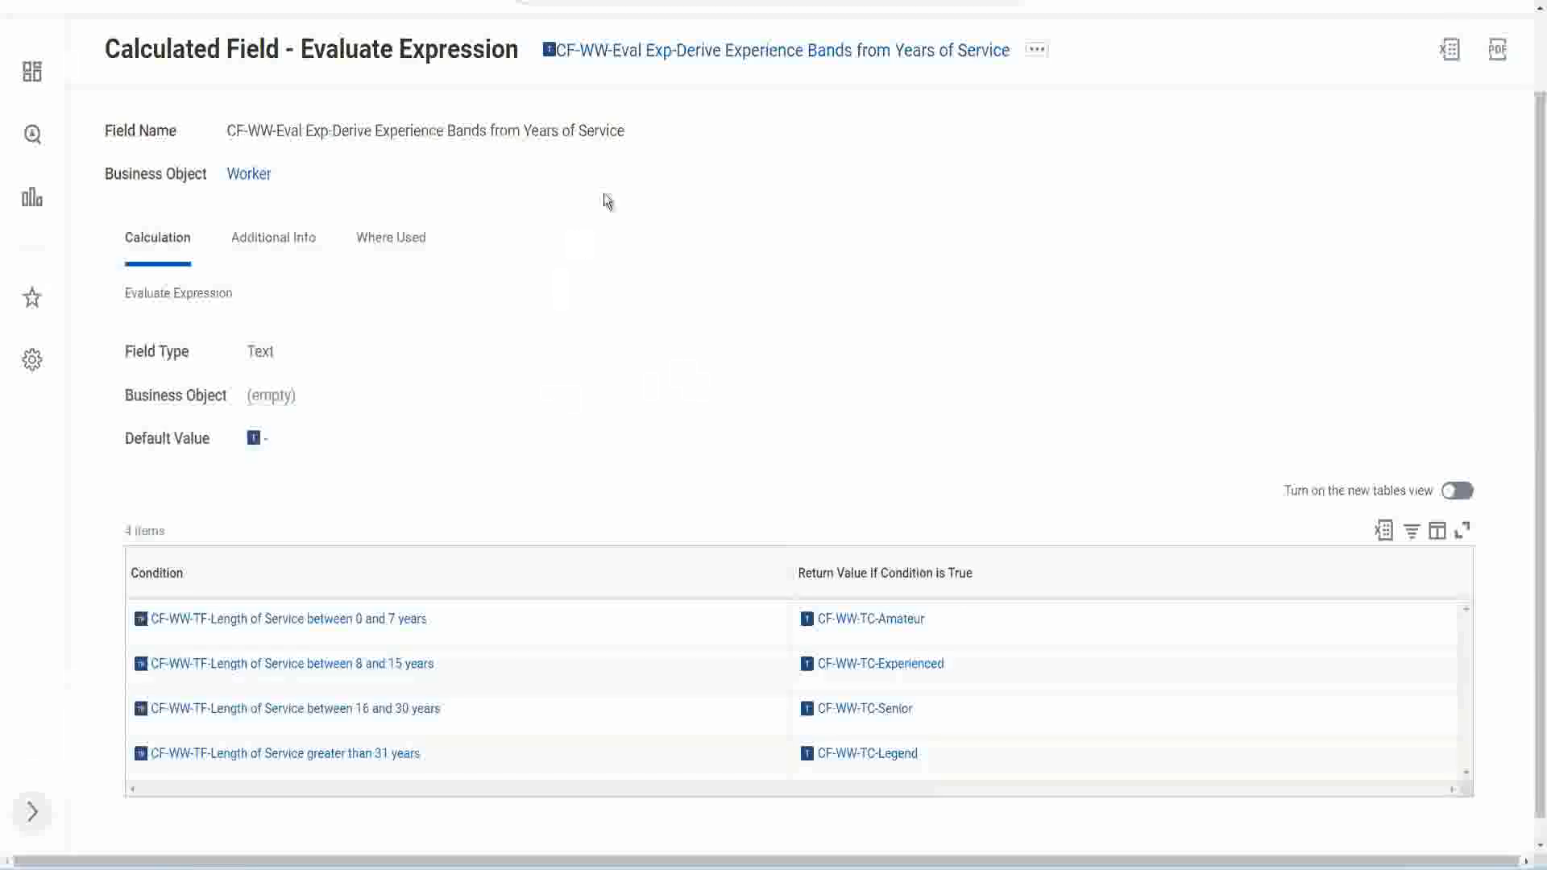
pyautogui.rightClick(681, 54)
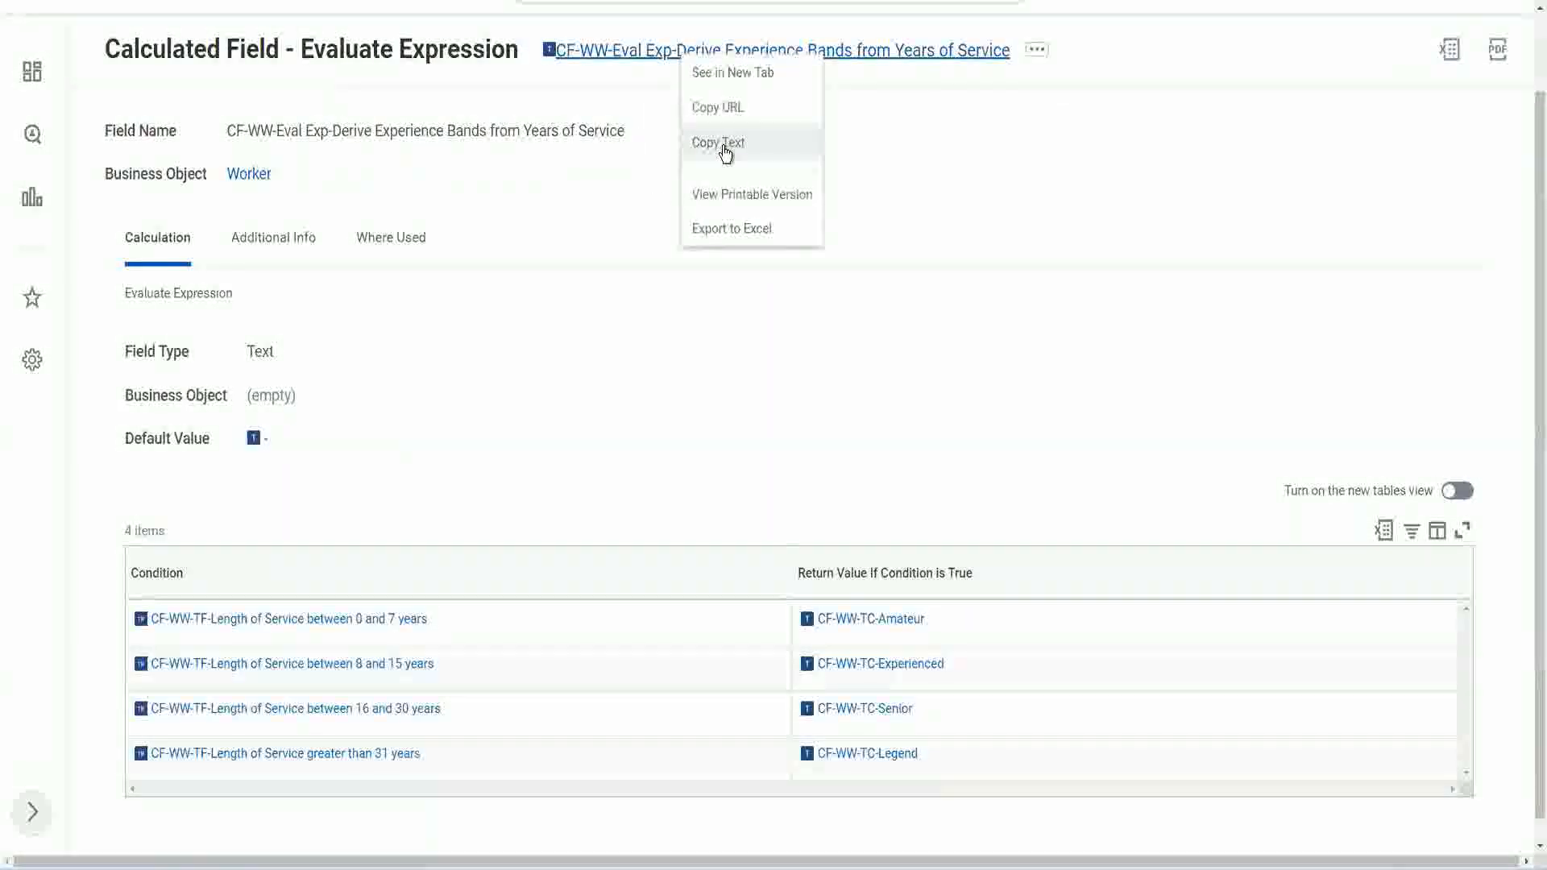
pyautogui.click(725, 151)
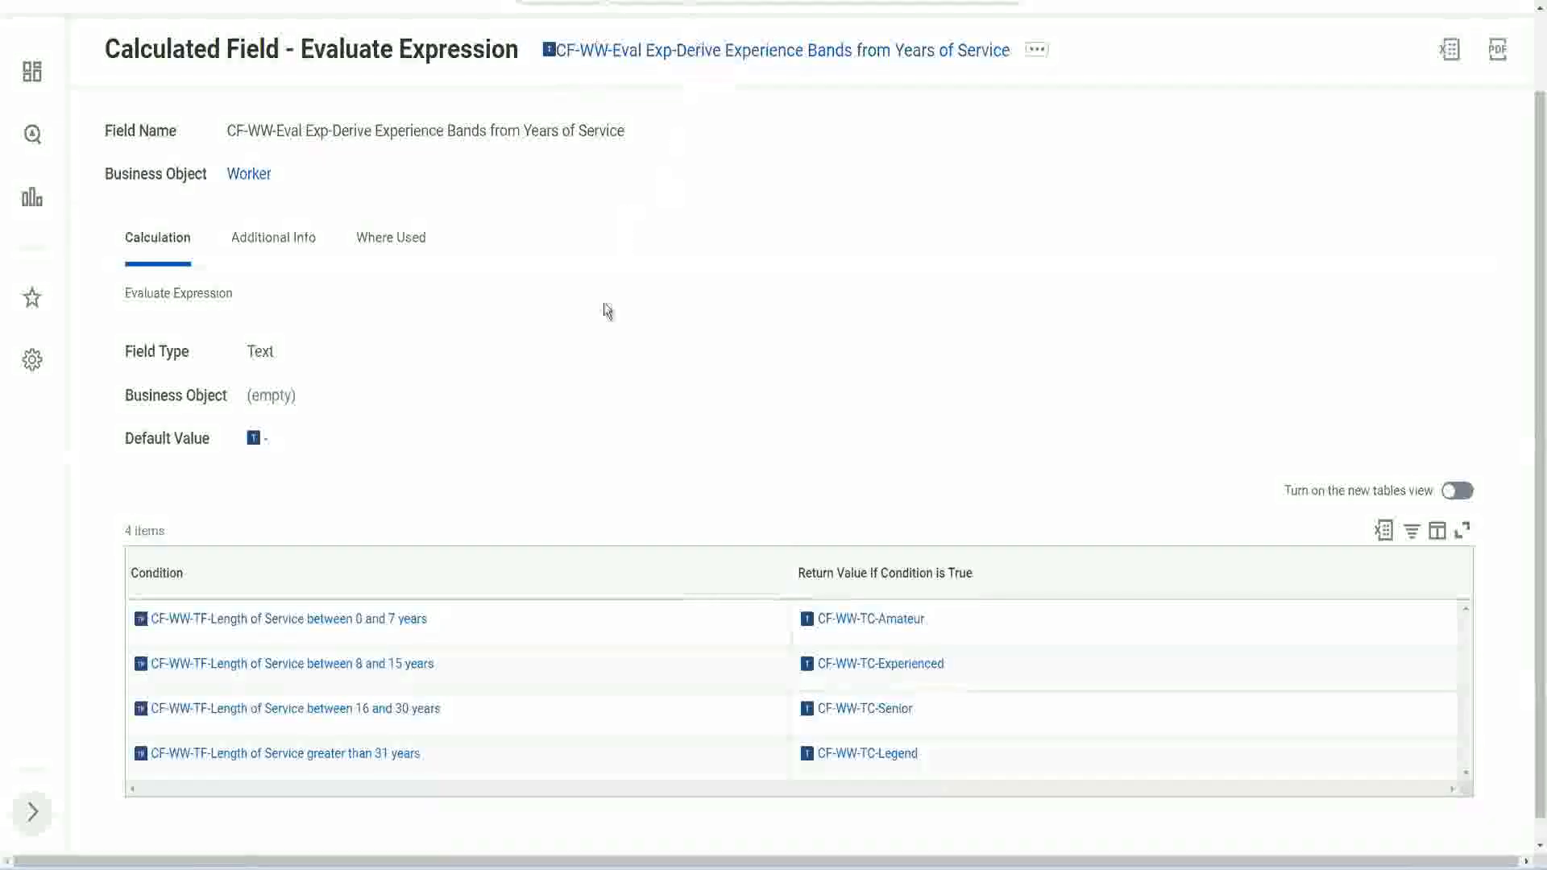
# Return to the WW Employee Details report definition, search for "create cal field" and open the Create Calculated Field task.
pyautogui.scroll(1, 602, 318)
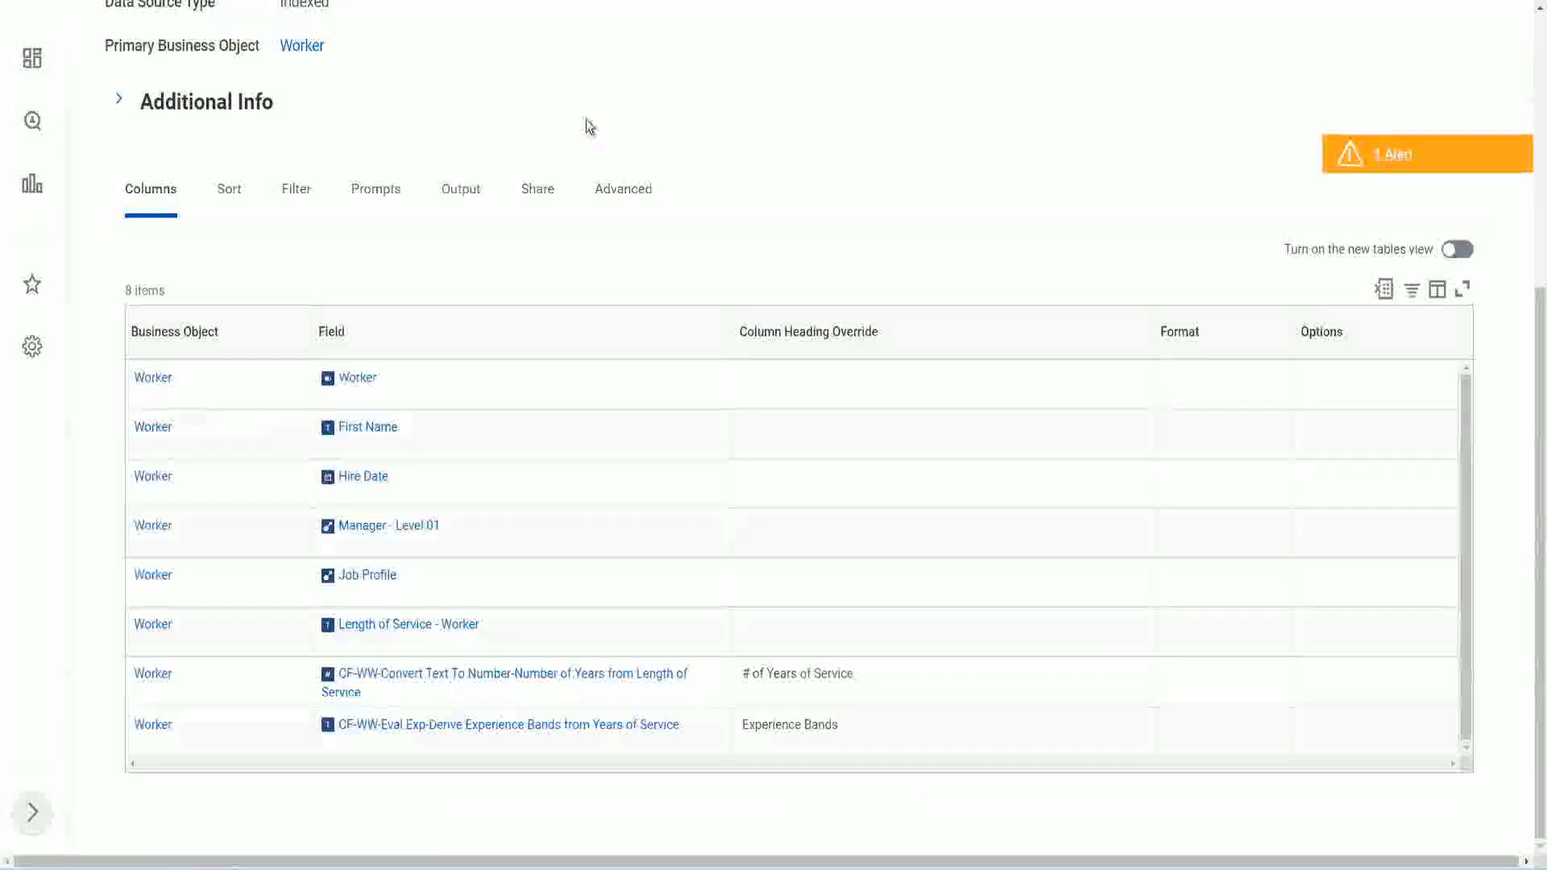
pyautogui.scroll(5, 628, 100)
pyautogui.click(628, 98)
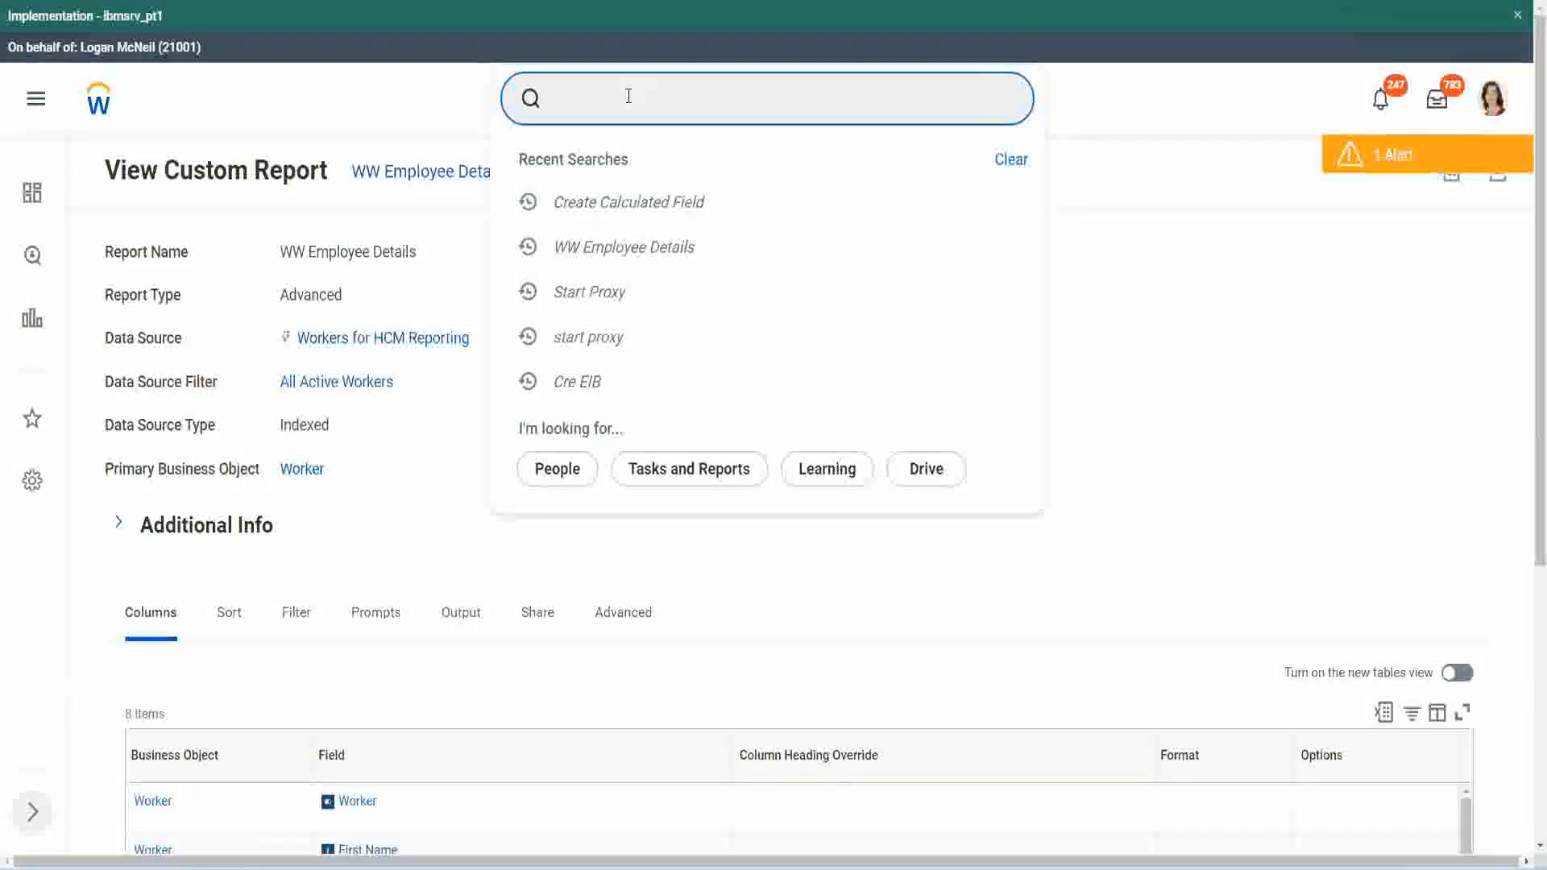
pyautogui.write('create cal field')
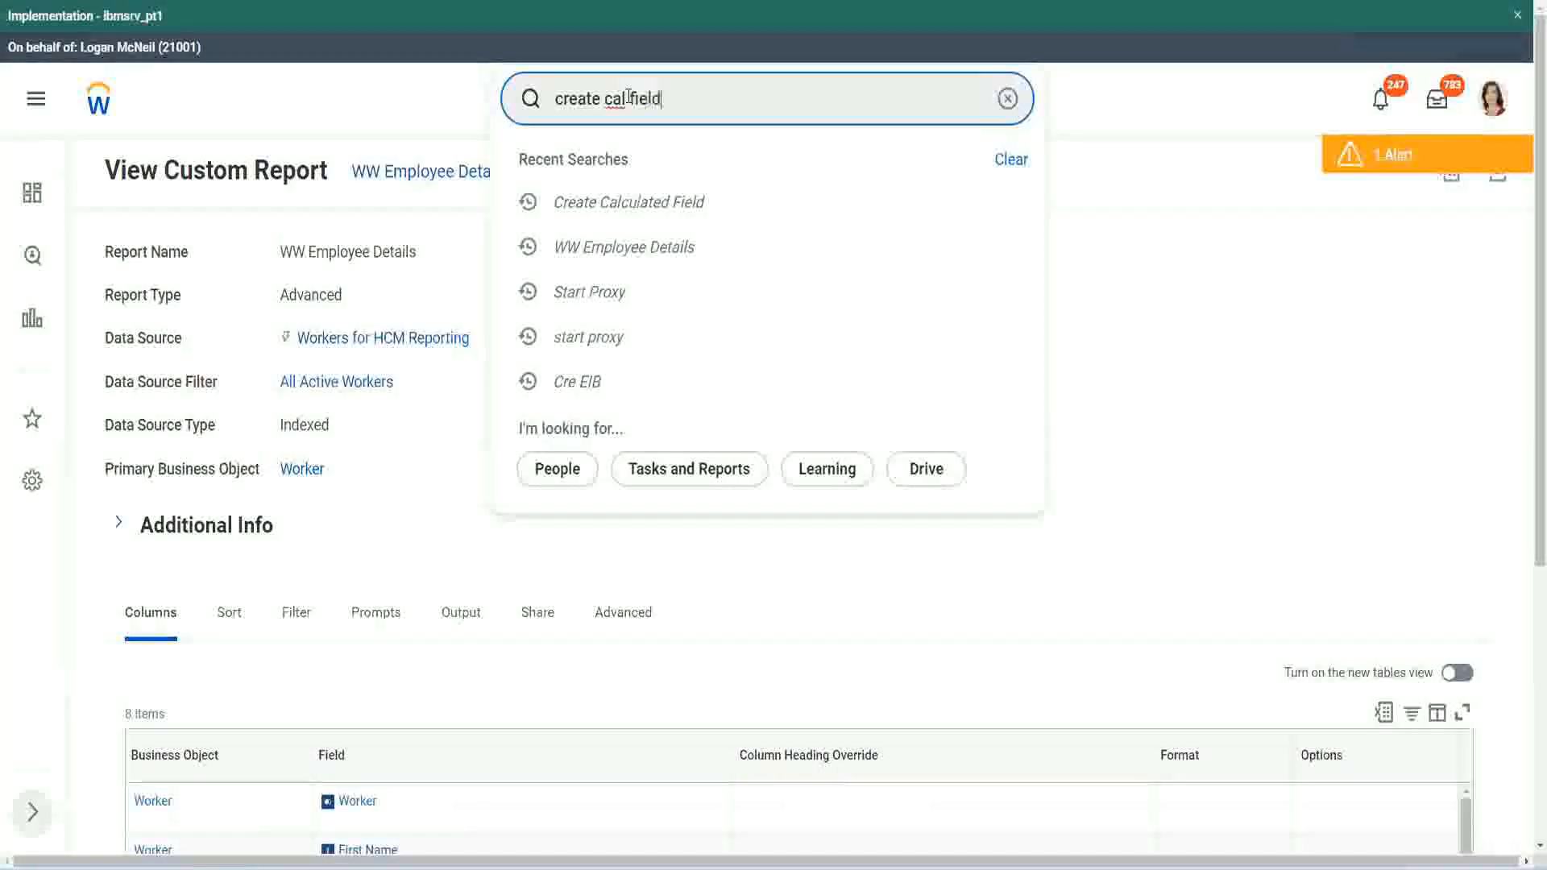
pyautogui.click(647, 166)
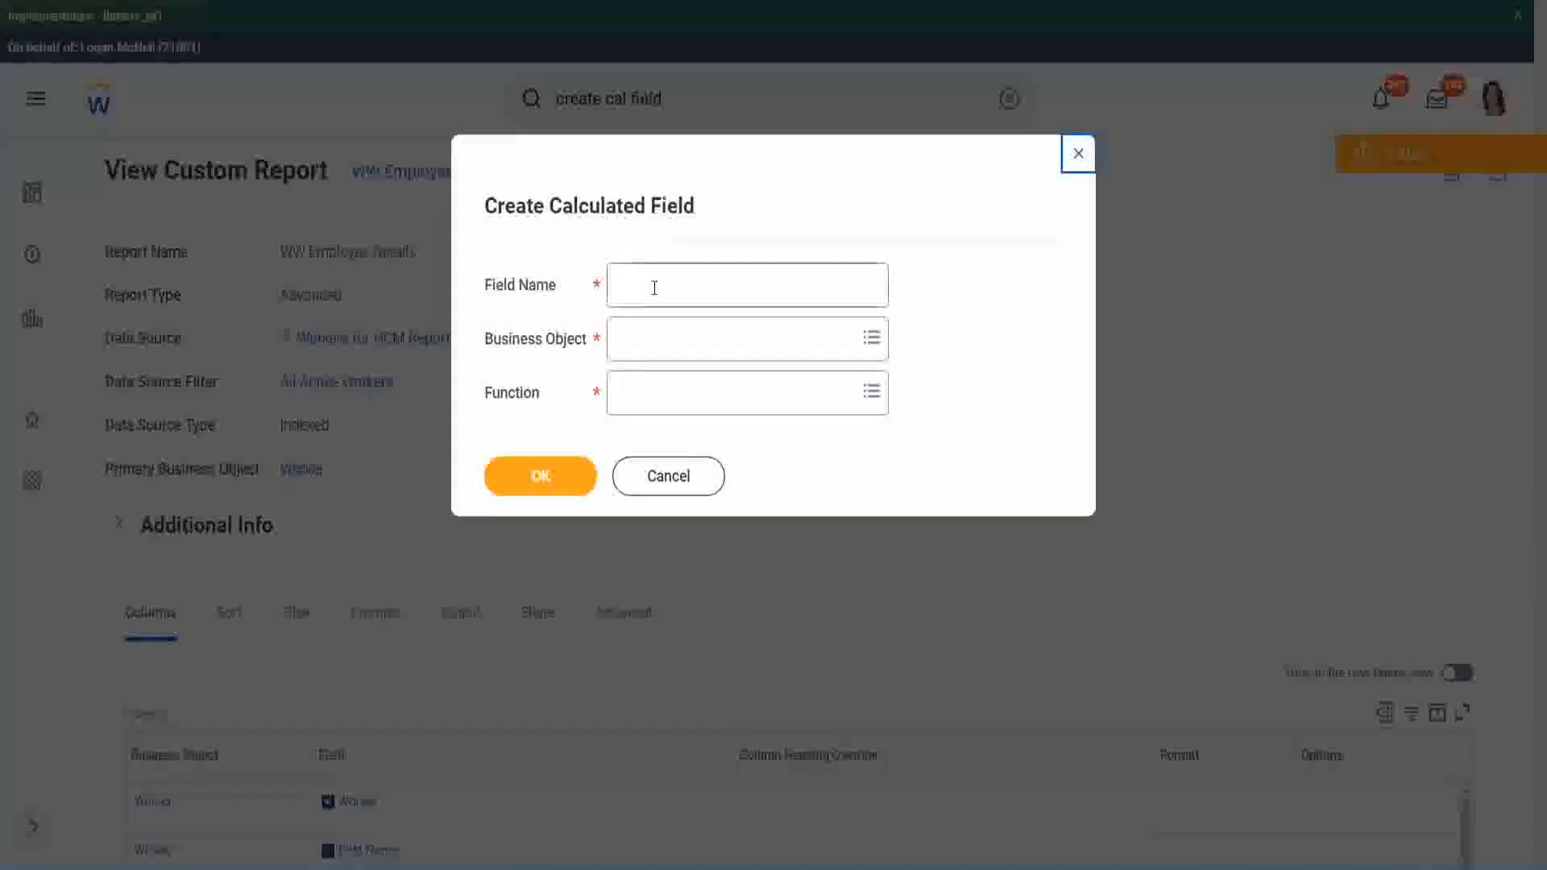
# Paste the copied name as the new calculated field's name and insert "bands-" after "CF-WW-Eval Exp".
pyautogui.click(655, 288)
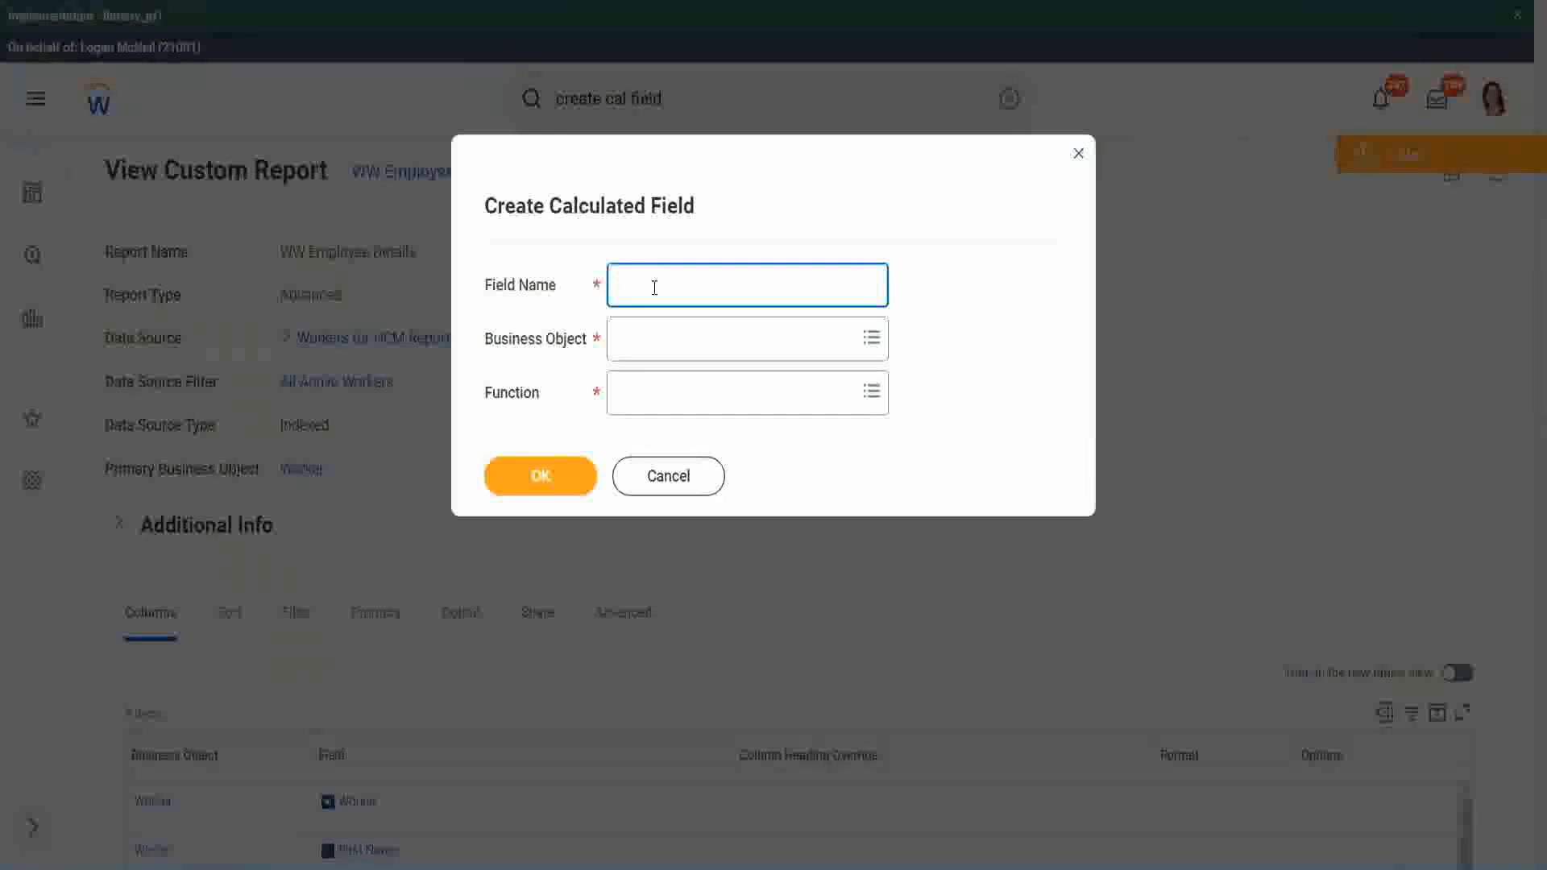
pyautogui.hotkey('ctrl', 'v')
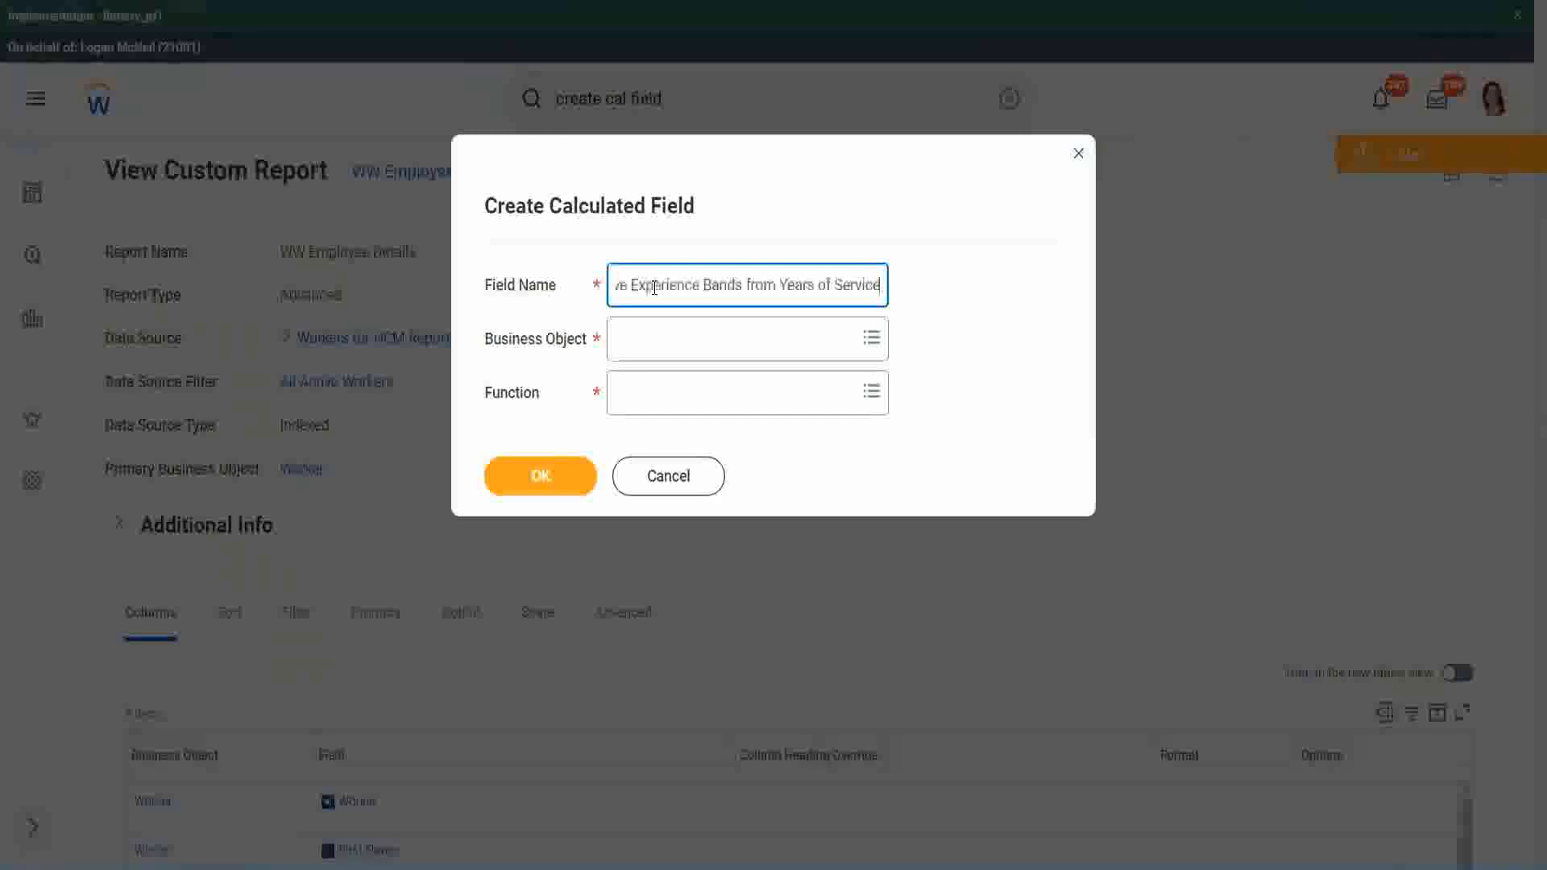
pyautogui.moveTo(691, 283); pyautogui.dragTo(563, 259)
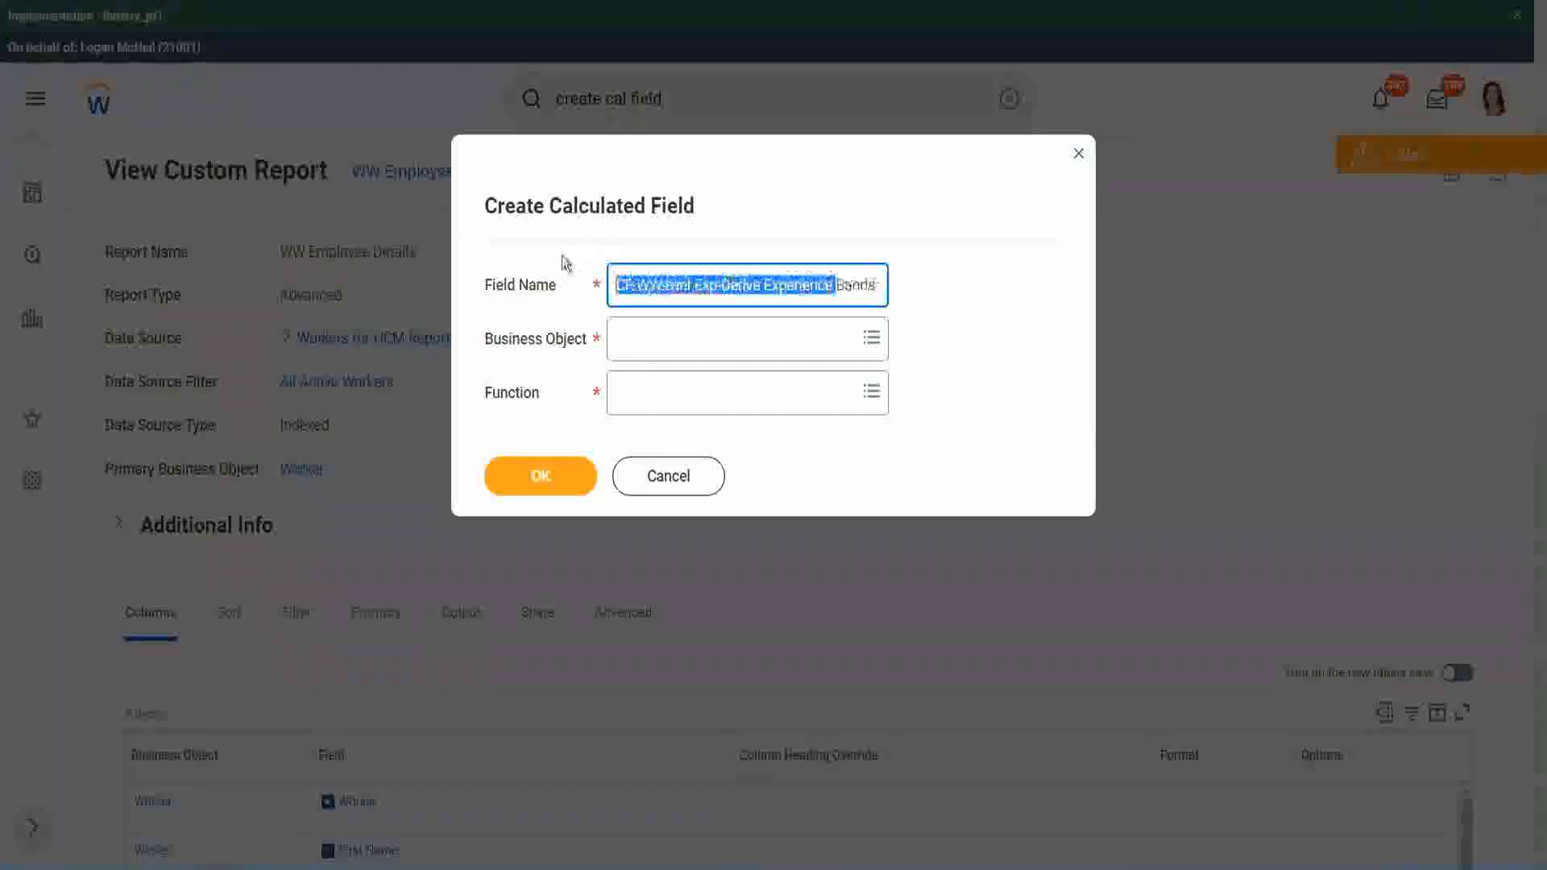
pyautogui.click(703, 286)
pyautogui.doubleClick(706, 287)
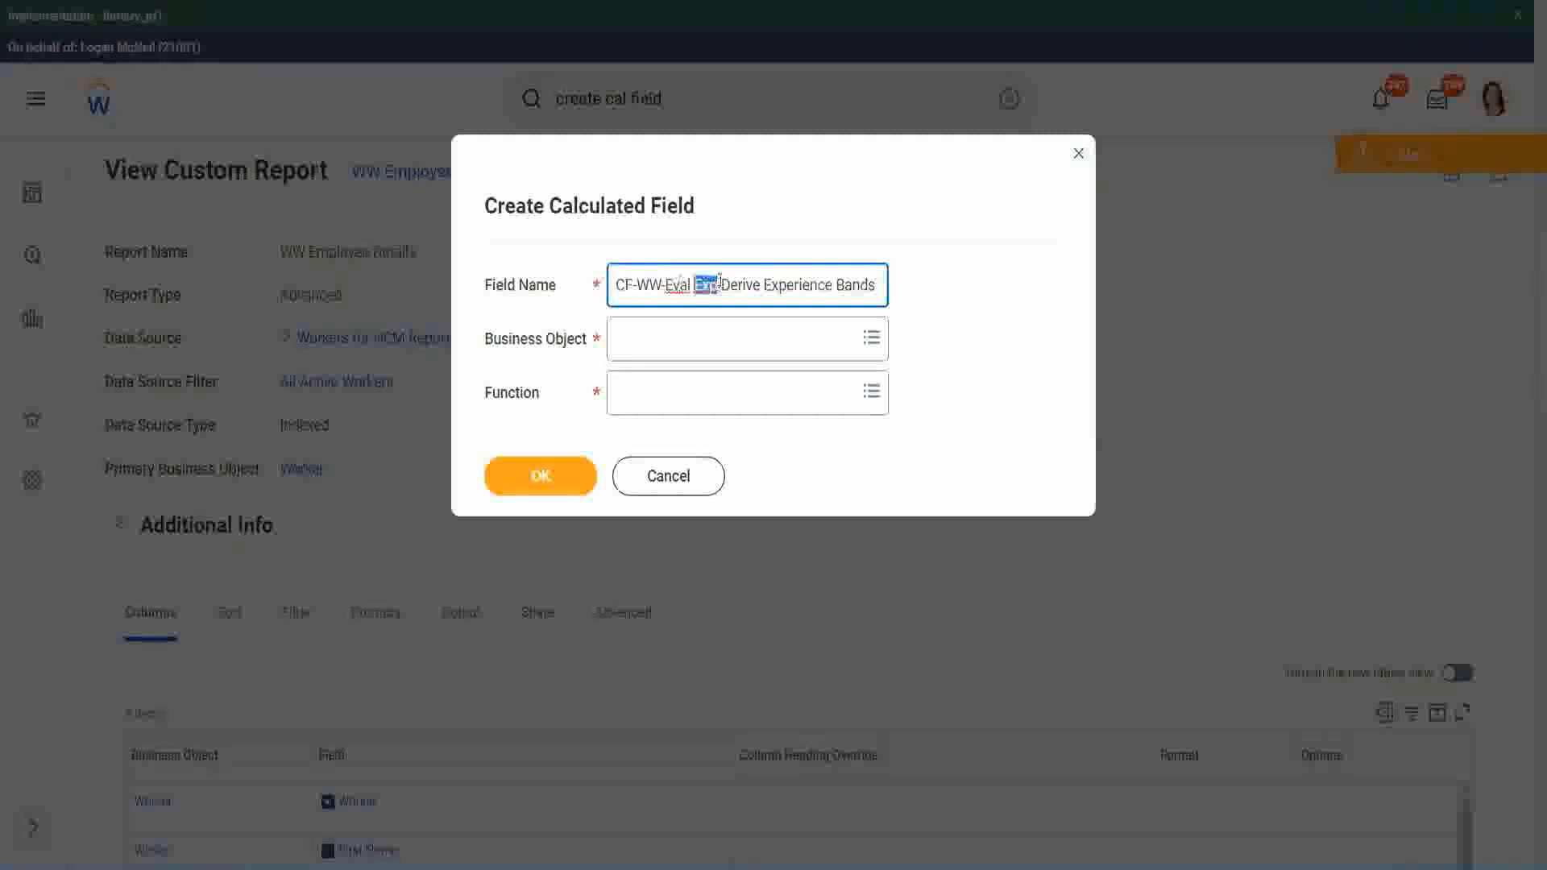
pyautogui.click(717, 287)
pyautogui.write('bands-')
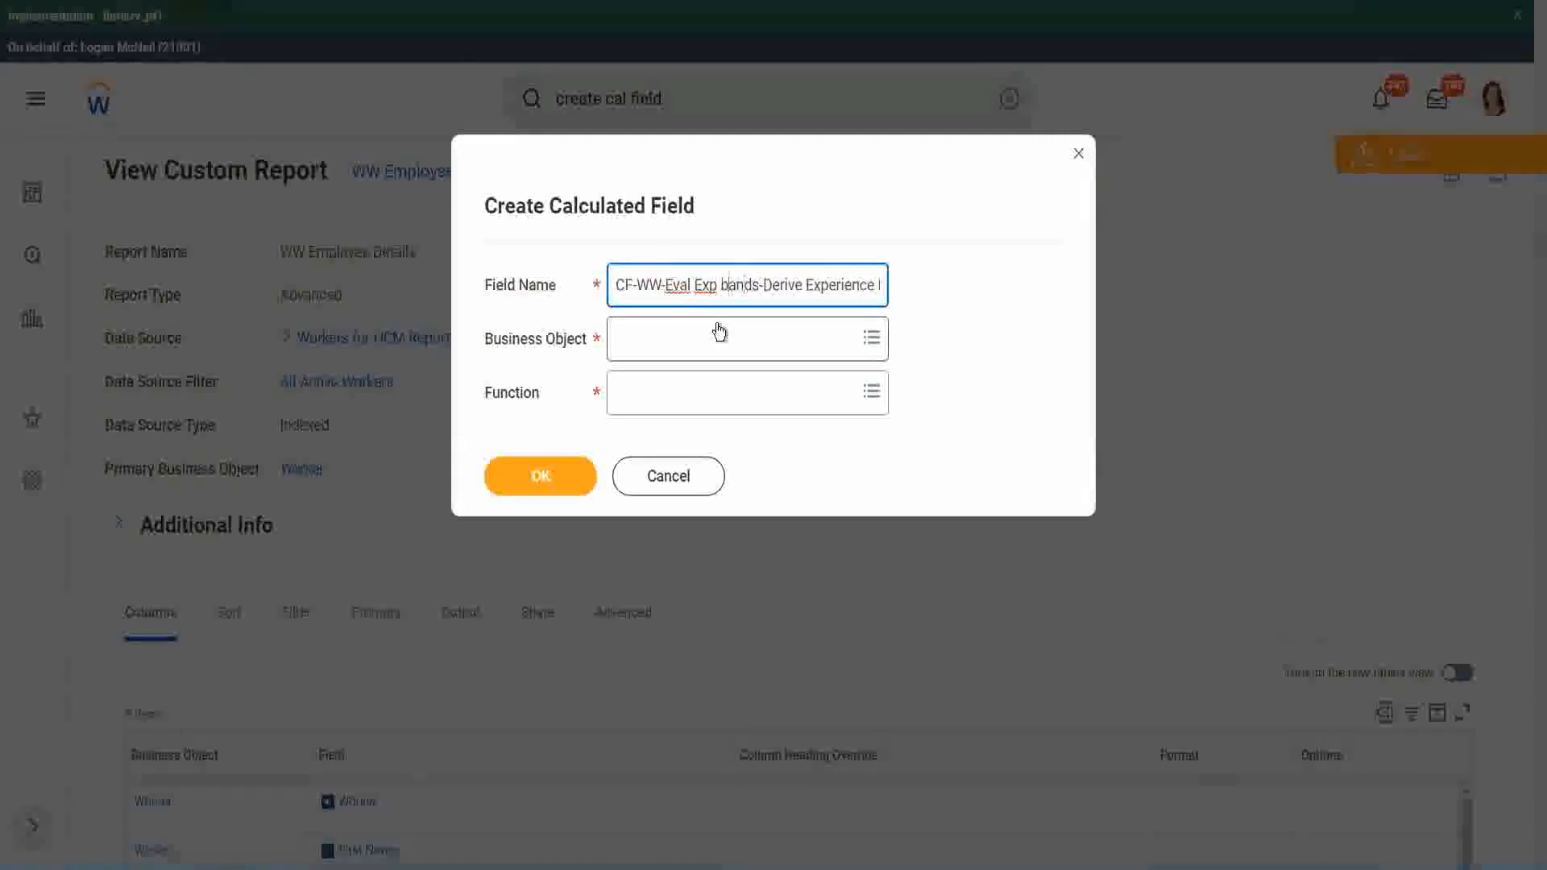
# Capitalize "bands" to "Bands" in the new calculated field's name.
pyautogui.press('Left')
pyautogui.press('Left')
pyautogui.press('Left')
pyautogui.press('Left')
pyautogui.hotkey('shift', 'Left')
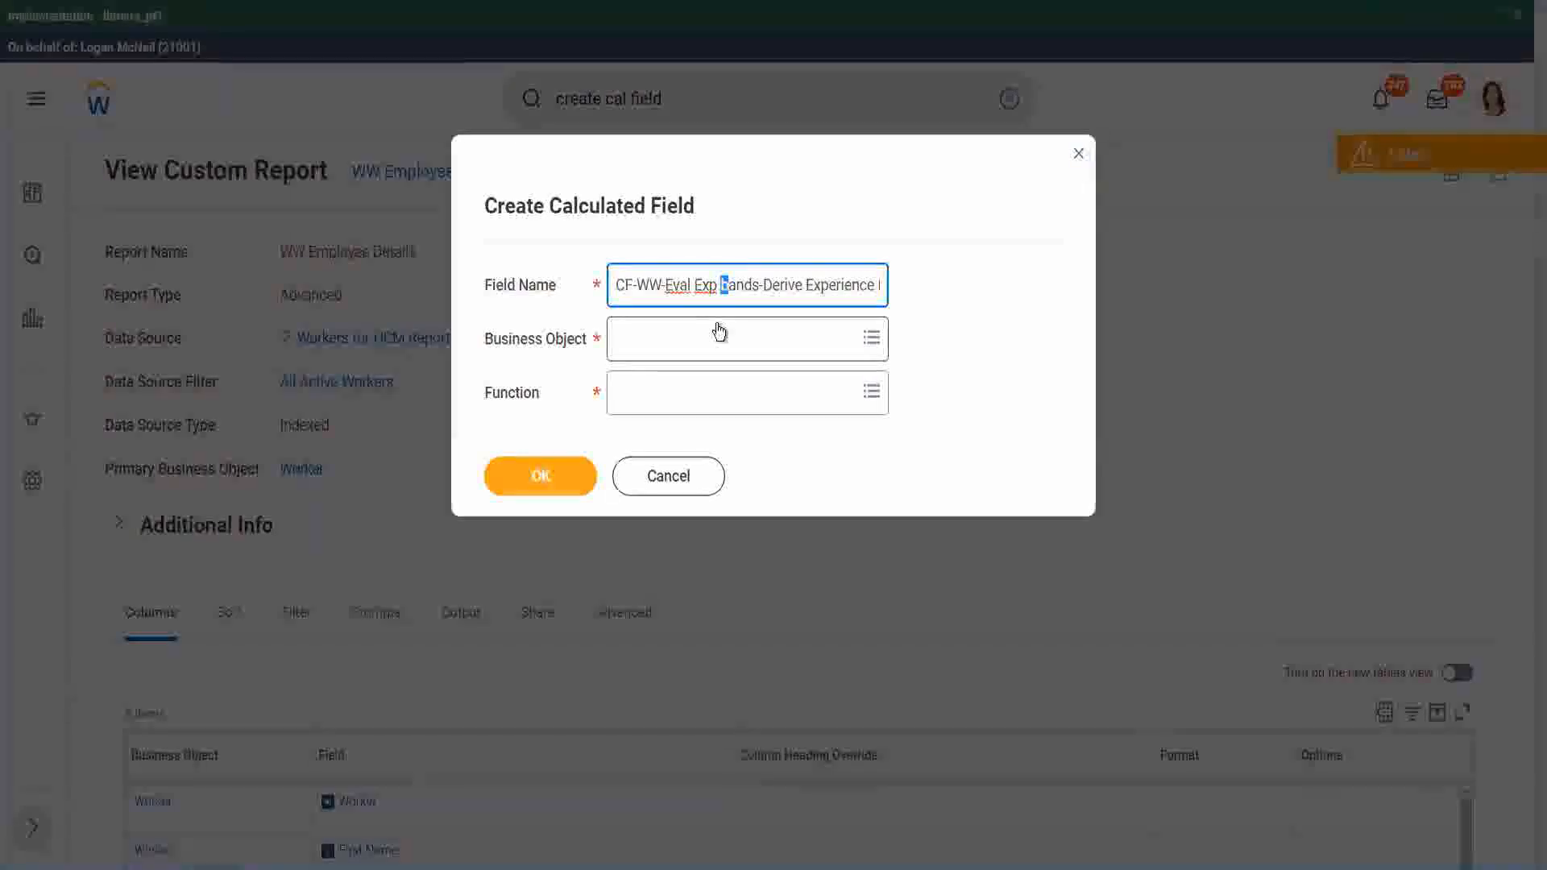
pyautogui.write('B')
pyautogui.press('Right')
pyautogui.press('Right')
pyautogui.press('Right')
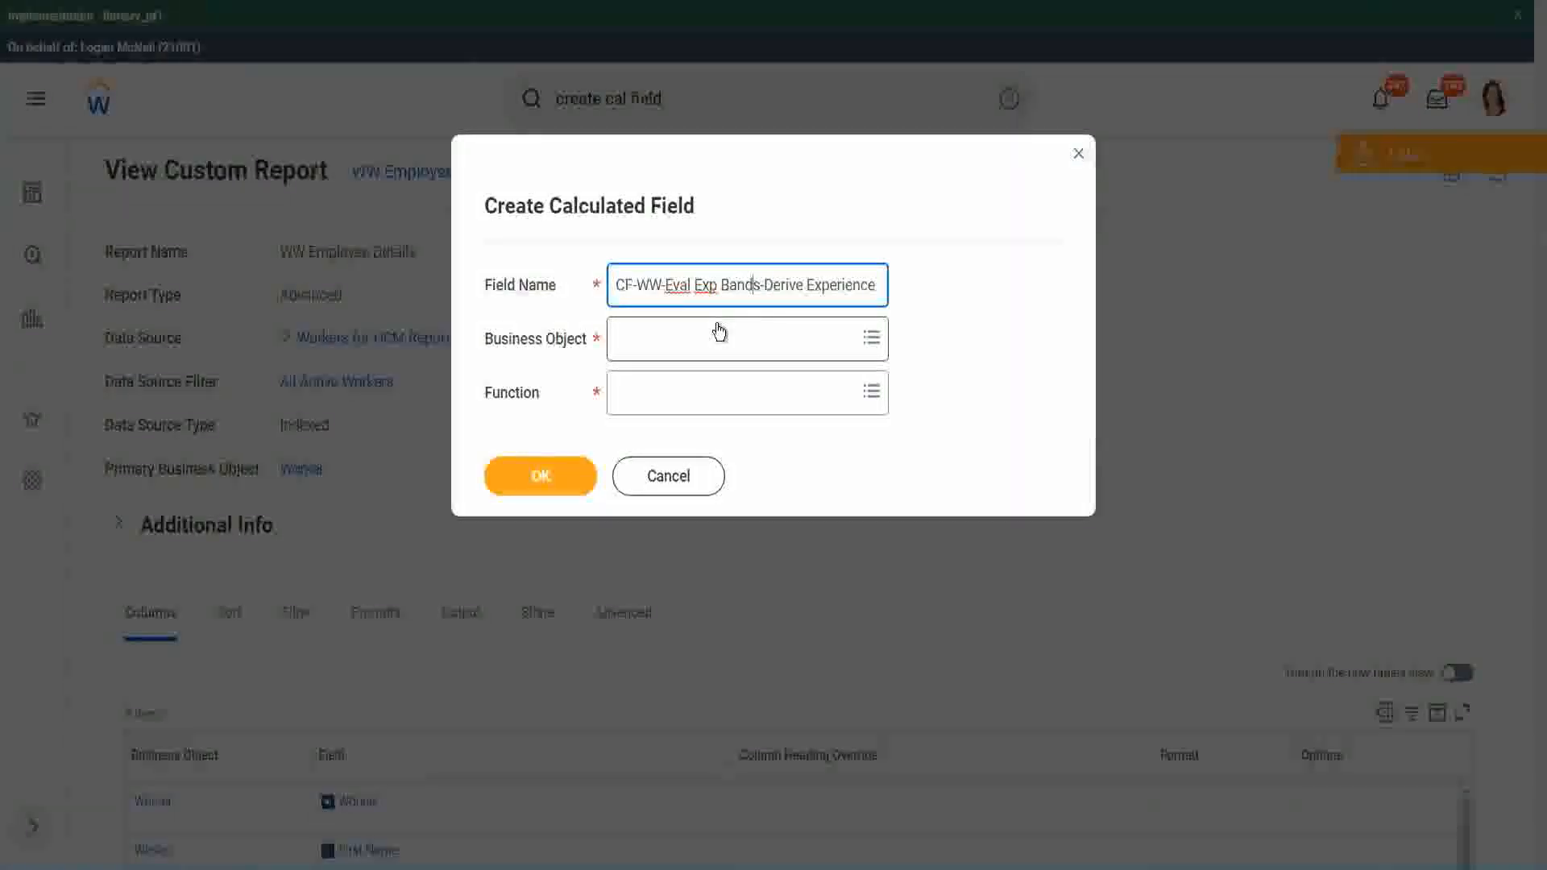
# Replace "Derive" with "Determine" in the field name so it ends with "Determine Experience Bands from Years of Service".
pyautogui.press('End')
pyautogui.write('Bands from Years of')
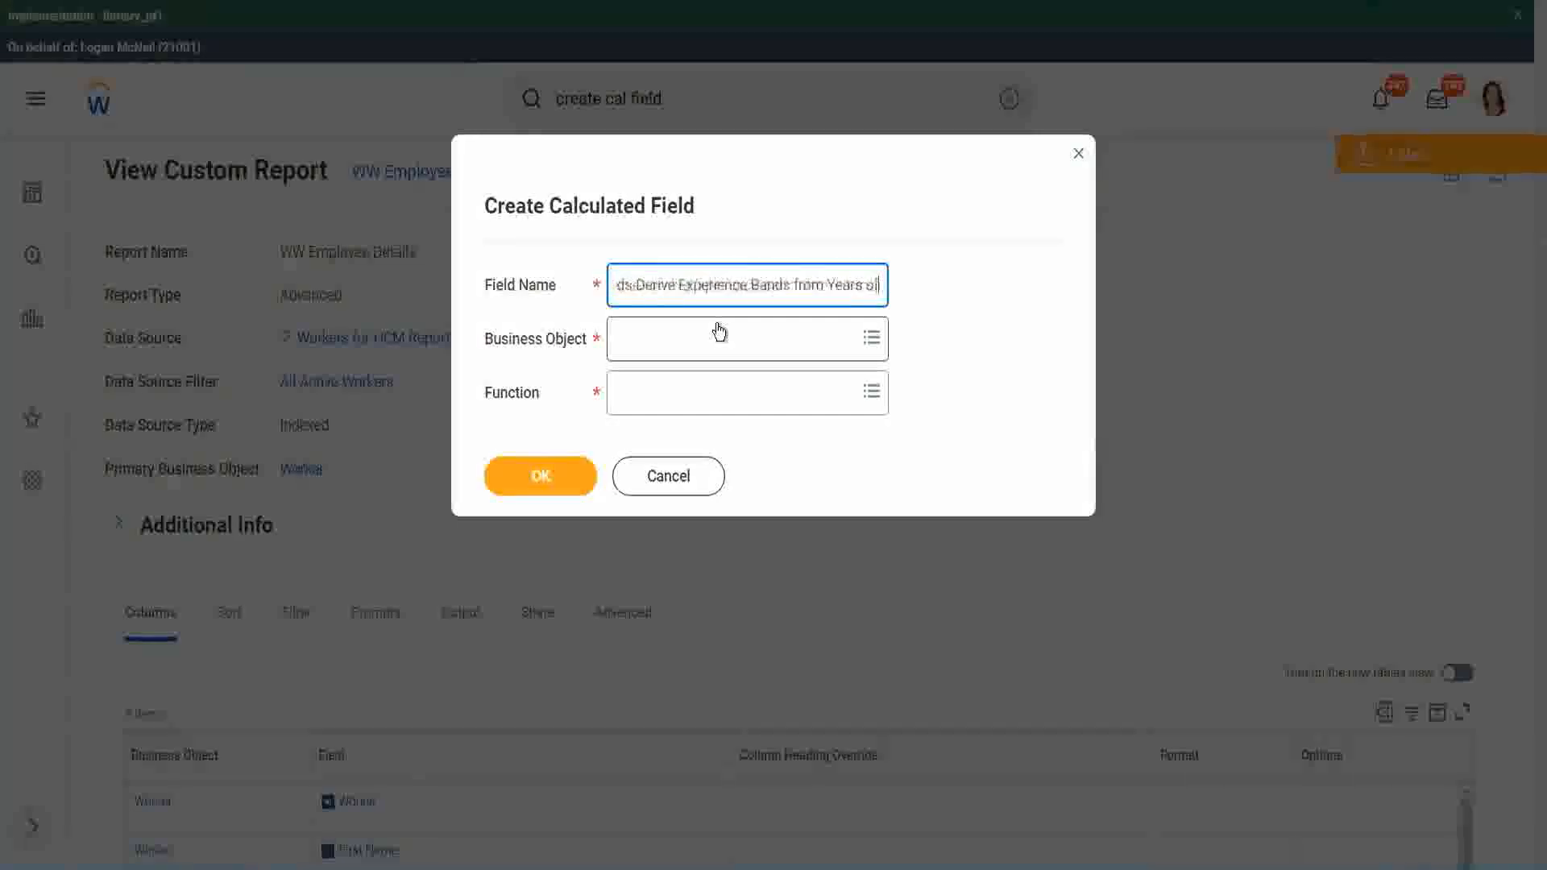
pyautogui.press('Left')
pyautogui.press('Left')
pyautogui.press('Left')
pyautogui.press('Left')
pyautogui.press('Left')
pyautogui.press('Left')
pyautogui.press('Left')
pyautogui.press('Left')
pyautogui.press('Left')
pyautogui.press('Left')
pyautogui.press('Left')
pyautogui.press('Left')
pyautogui.press('Left')
pyautogui.press('Left')
pyautogui.press('Left')
pyautogui.press('Left')
pyautogui.press('Left')
pyautogui.press('Left')
pyautogui.press('Left')
pyautogui.press('Left')
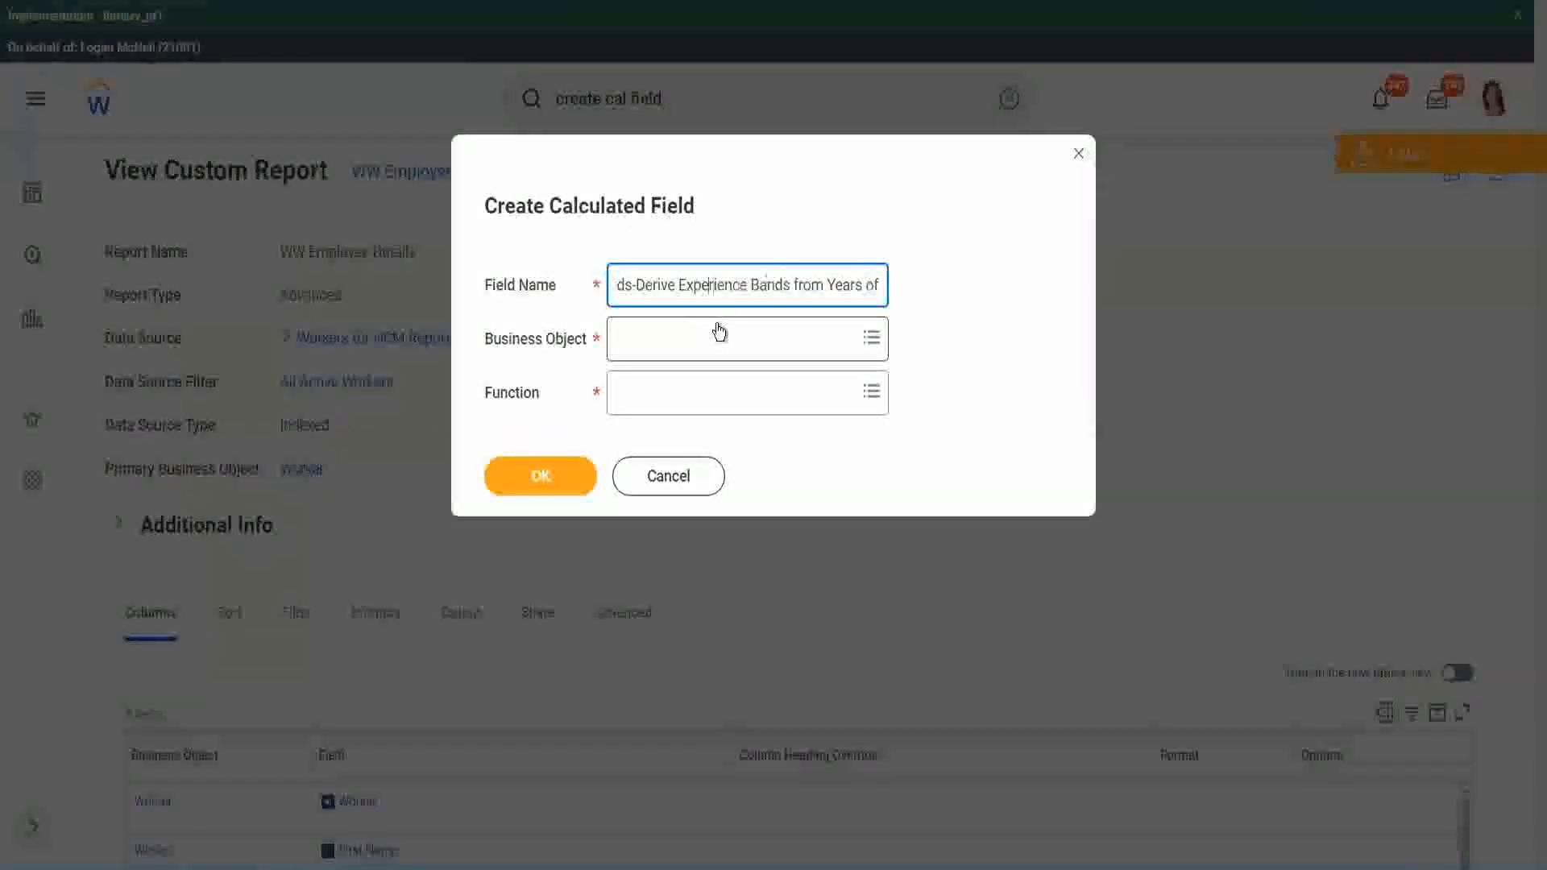
pyautogui.hotkey('shift', 'Left')
pyautogui.hotkey('shift', 'Left')
pyautogui.hotkey('shift', 'Left')
pyautogui.hotkey('shift', 'Left')
pyautogui.hotkey('shift', 'Left')
pyautogui.hotkey('shift', 'Left')
pyautogui.write('Determine')
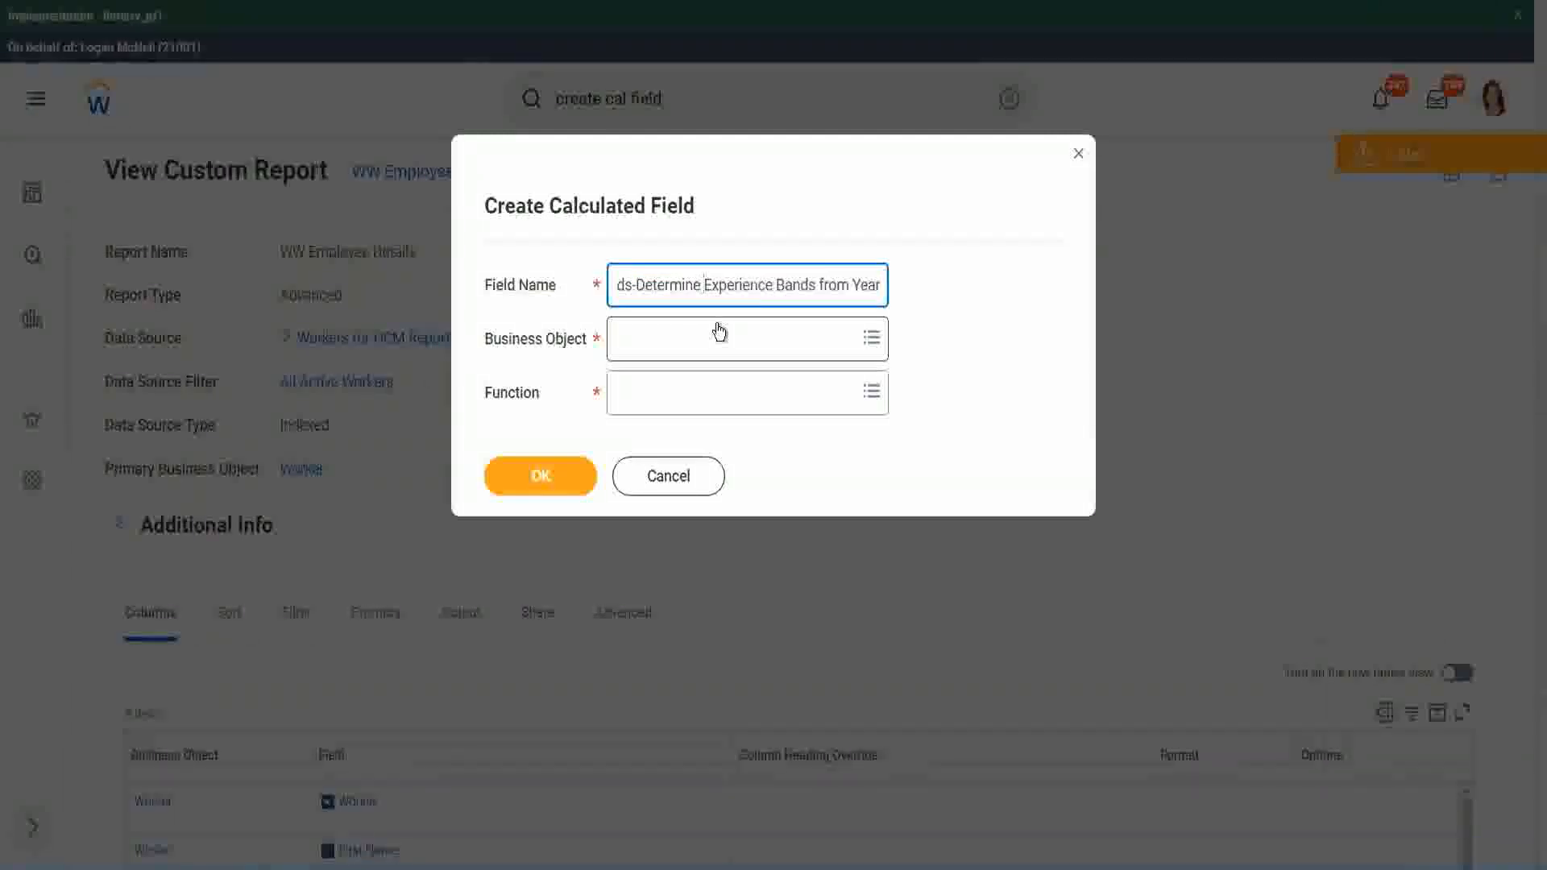
pyautogui.press('Right')
pyautogui.press('Right')
pyautogui.press('Right')
pyautogui.press('Right')
pyautogui.press('Right')
pyautogui.press('Right')
pyautogui.press('Right')
pyautogui.press('Right')
pyautogui.press('Right')
pyautogui.press('Right')
pyautogui.press('Right')
pyautogui.press('Right')
pyautogui.press('Right')
pyautogui.press('Right')
pyautogui.press('Right')
pyautogui.press('Right')
pyautogui.press('Right')
pyautogui.press('Right')
pyautogui.press('Right')
pyautogui.press('Right')
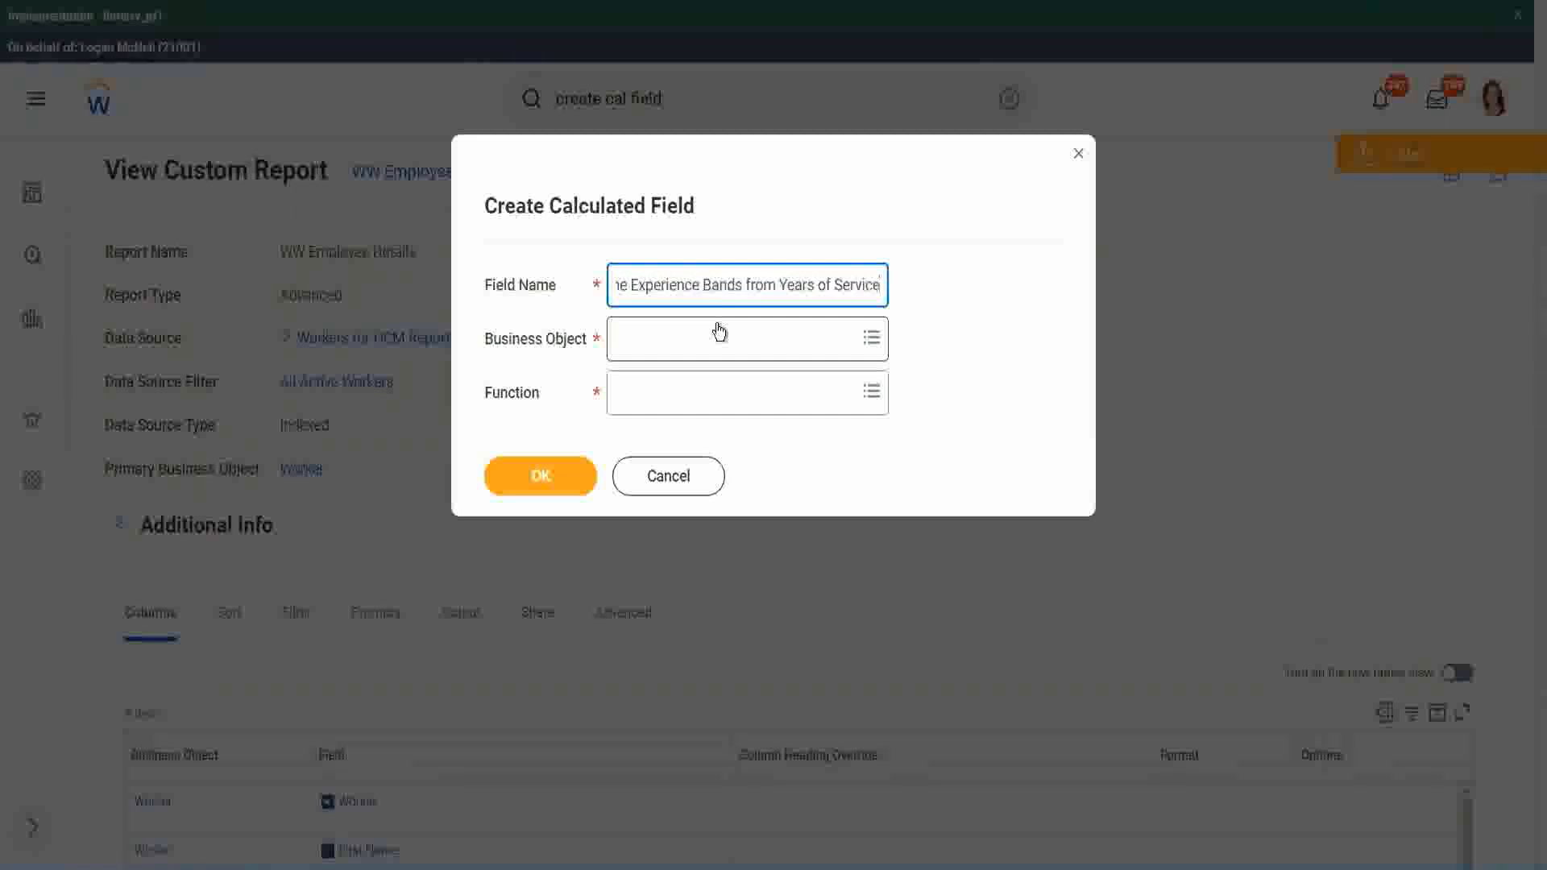
# Search the business objects for "worker" and set the calculated field's business object to Worker.
pyautogui.click(687, 339)
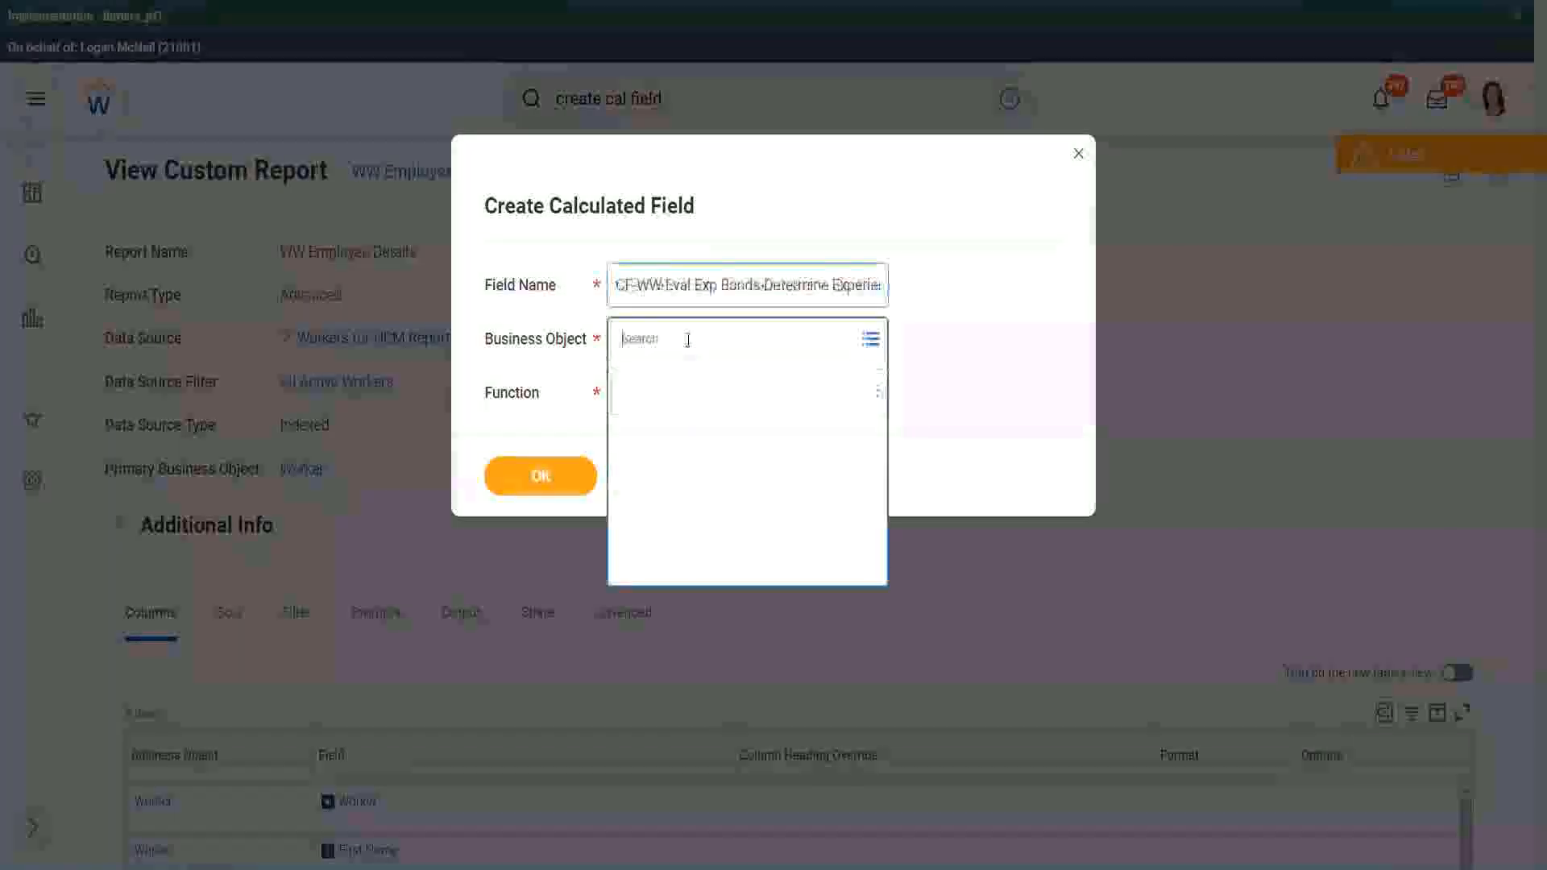
pyautogui.write('worker')
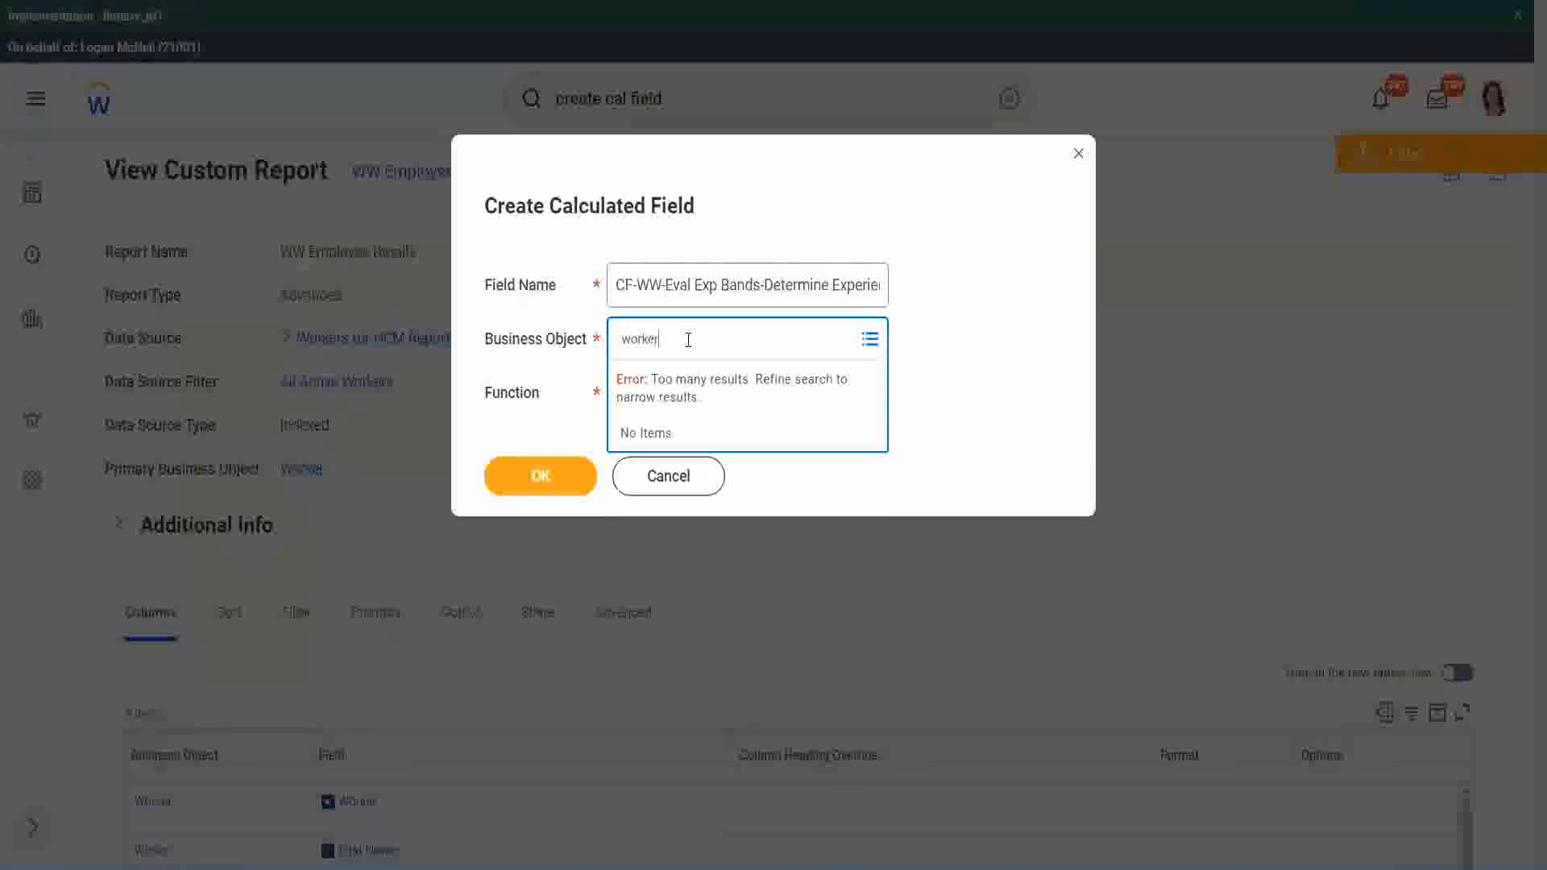
pyautogui.press('Return')
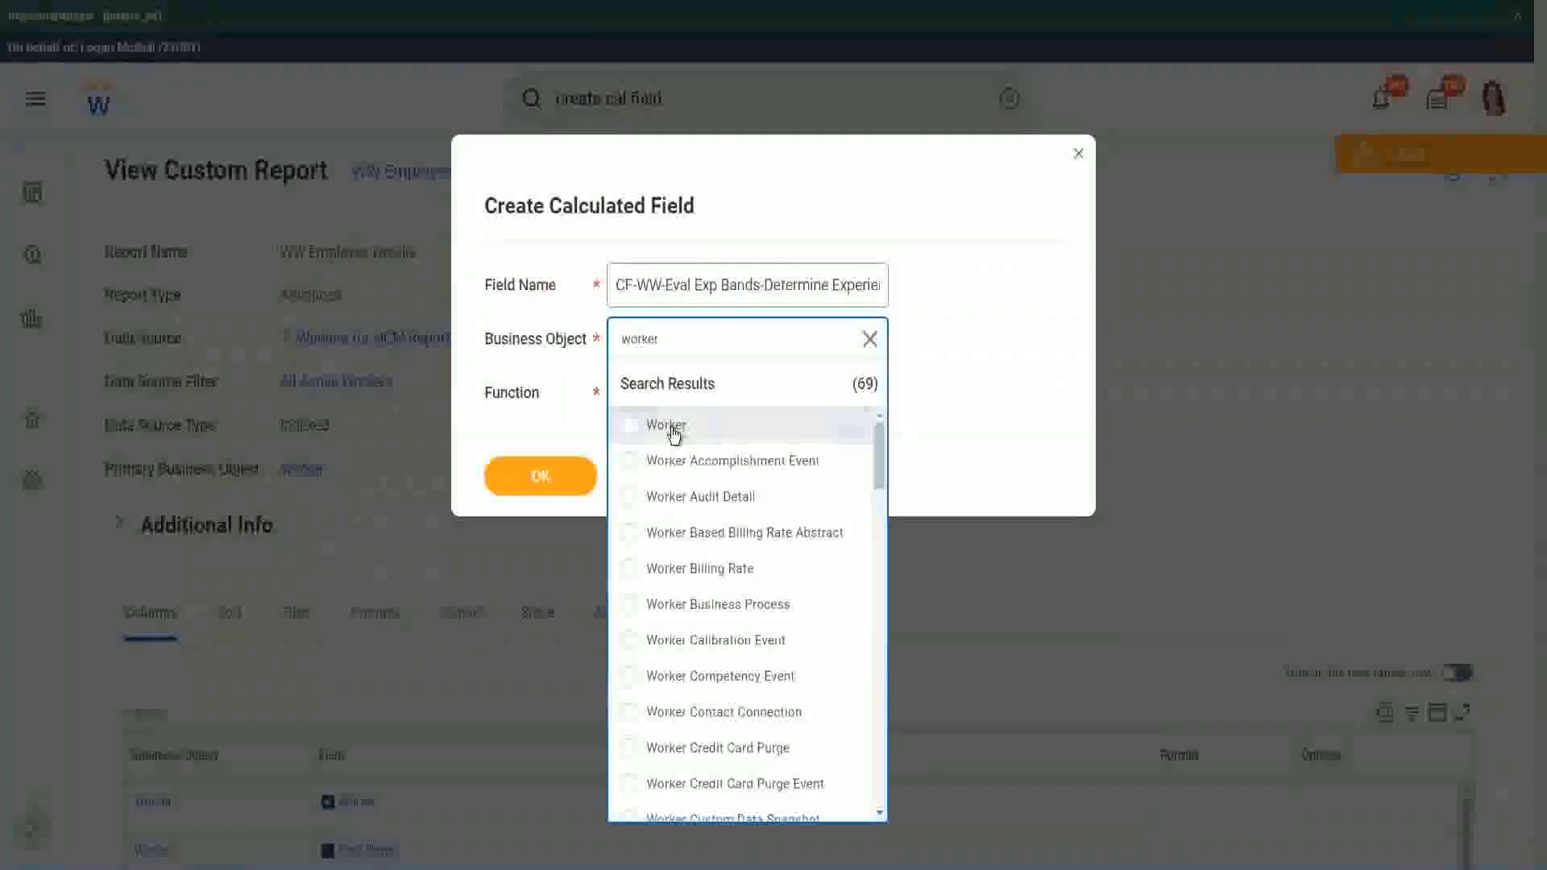
pyautogui.click(673, 433)
# Search the functions for "eval exp" and set the calculated field's function to Evaluate Expression Band.
pyautogui.click(654, 390)
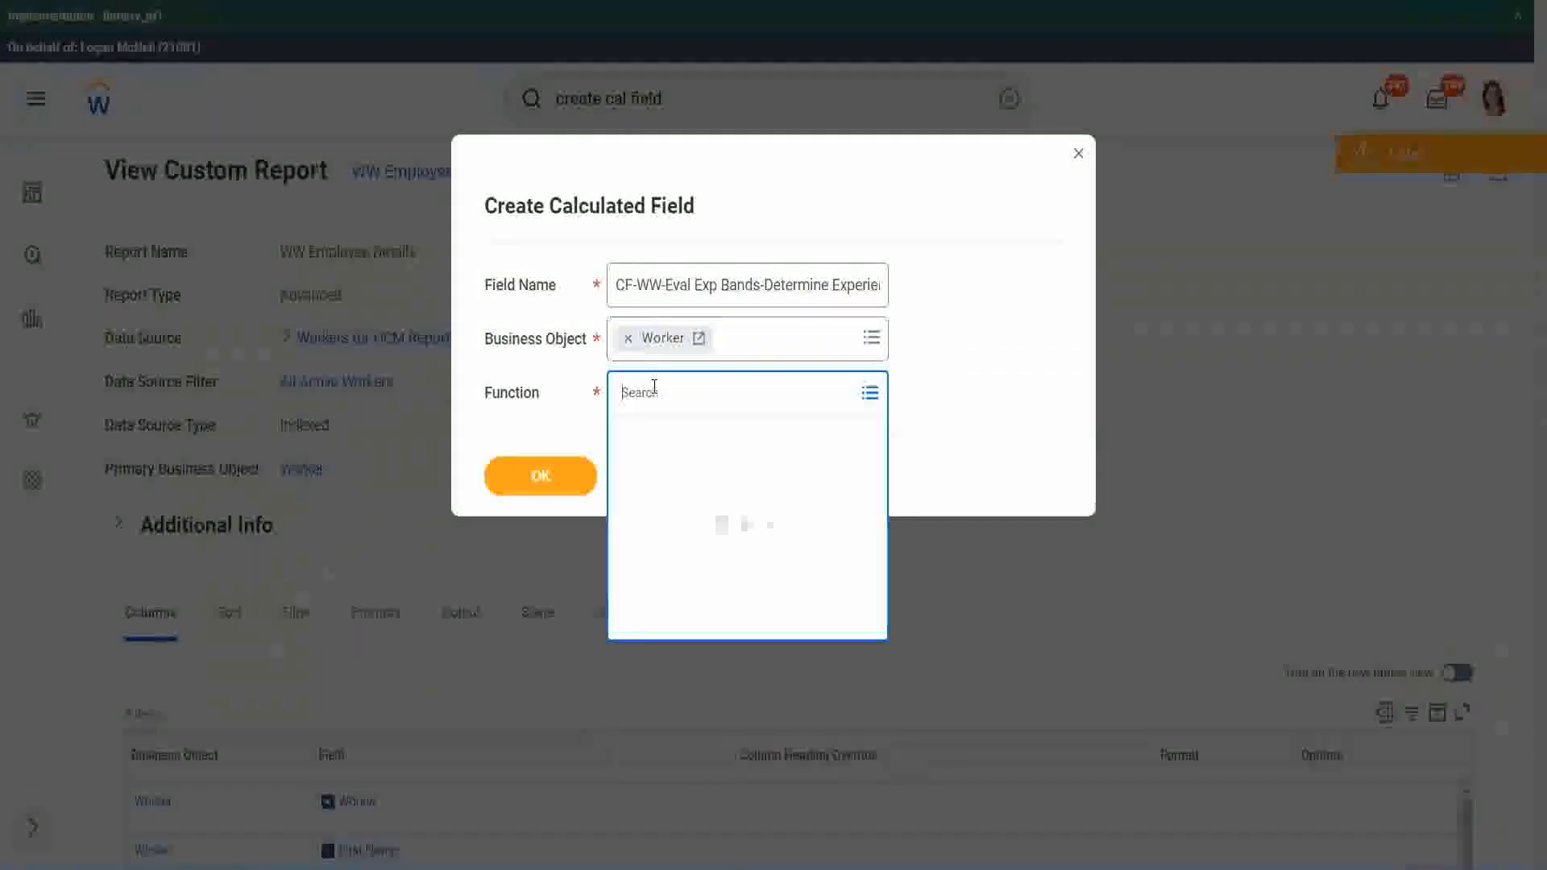
pyautogui.write('eval e')
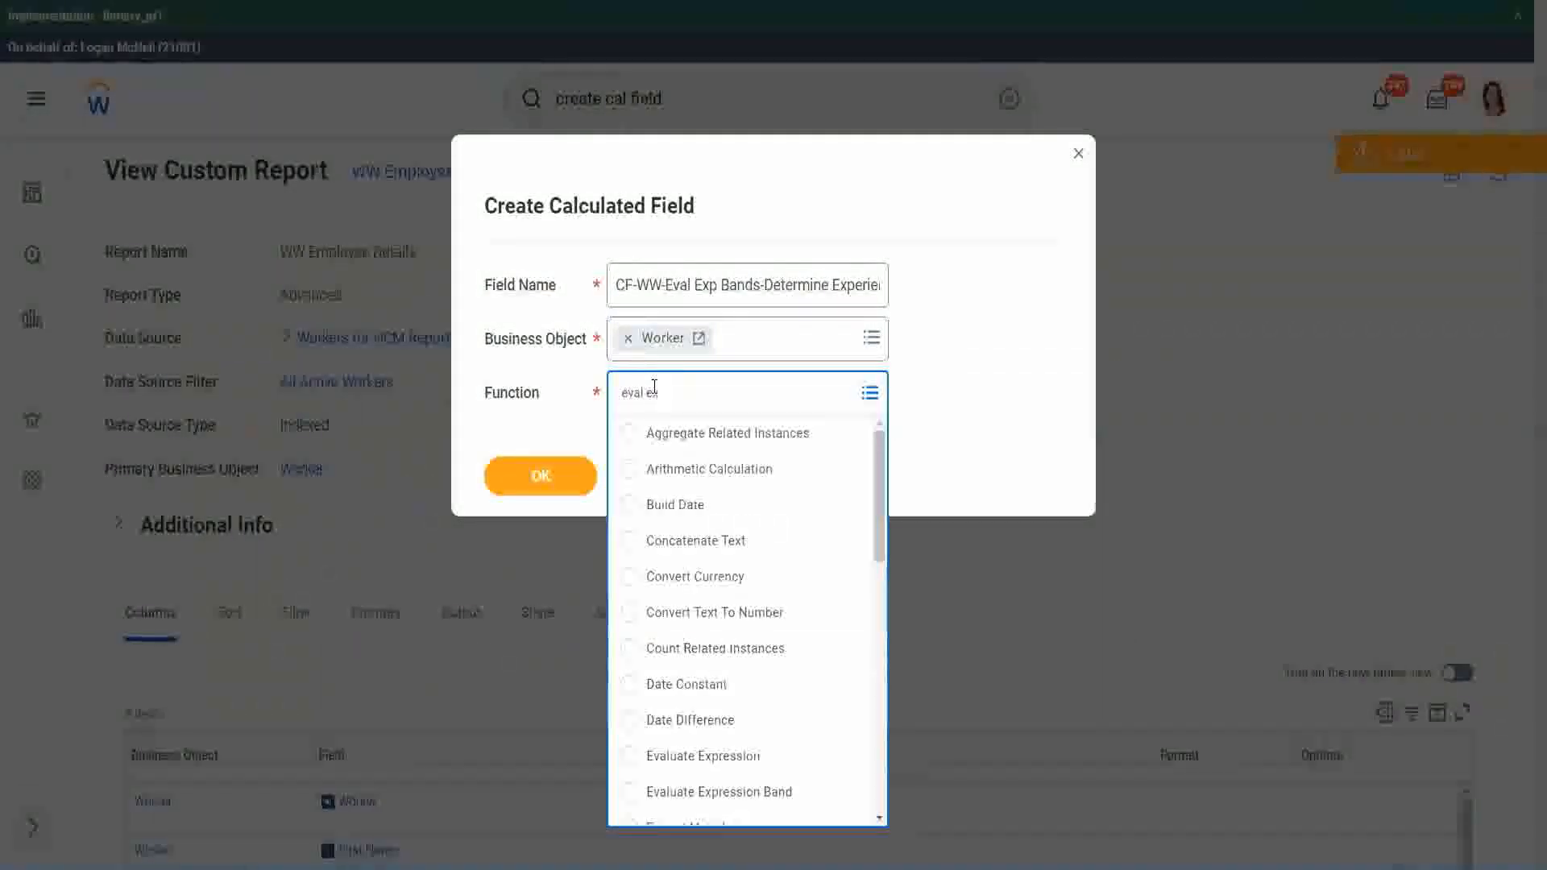
pyautogui.write('xp')
pyautogui.press('Return')
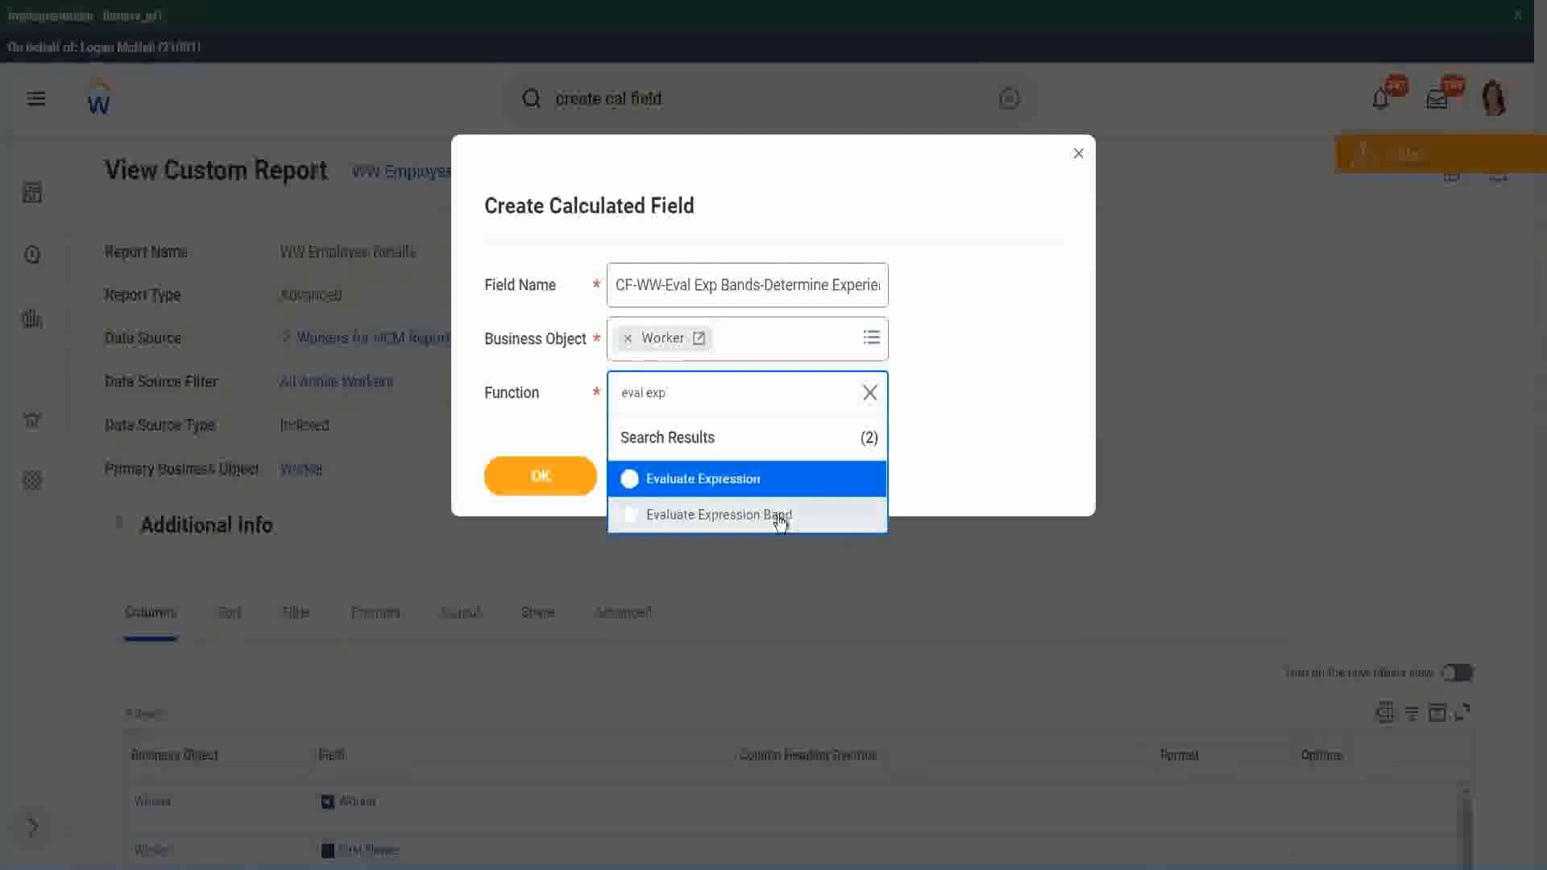
pyautogui.click(780, 516)
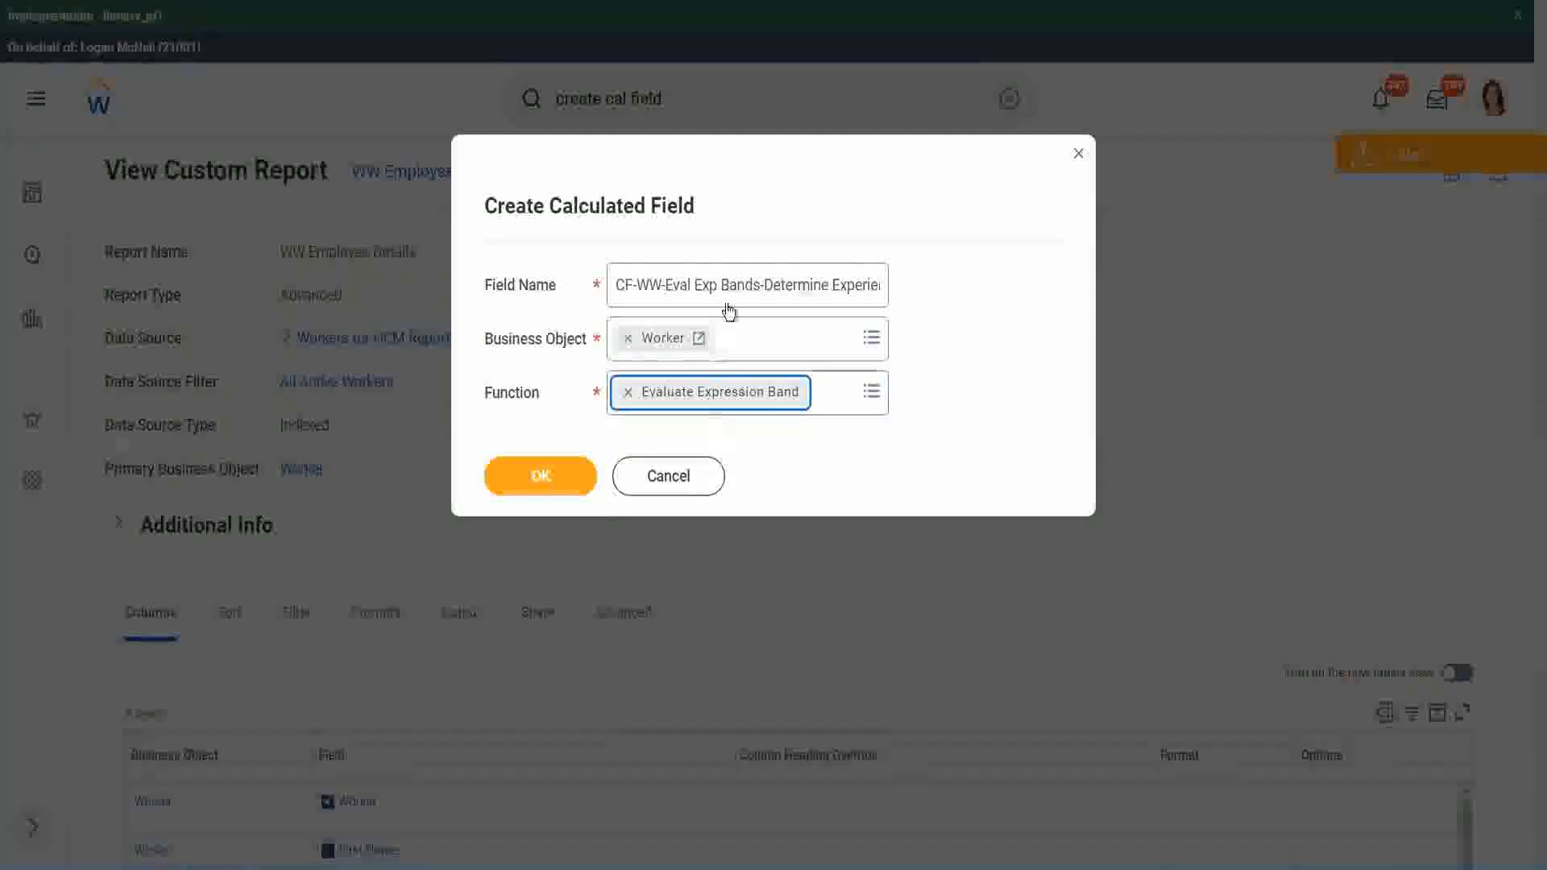
# Change "Eval Exp Bands" to "Eval Exp Band" in the field name and proceed to the calculation setup.
pyautogui.click(759, 284)
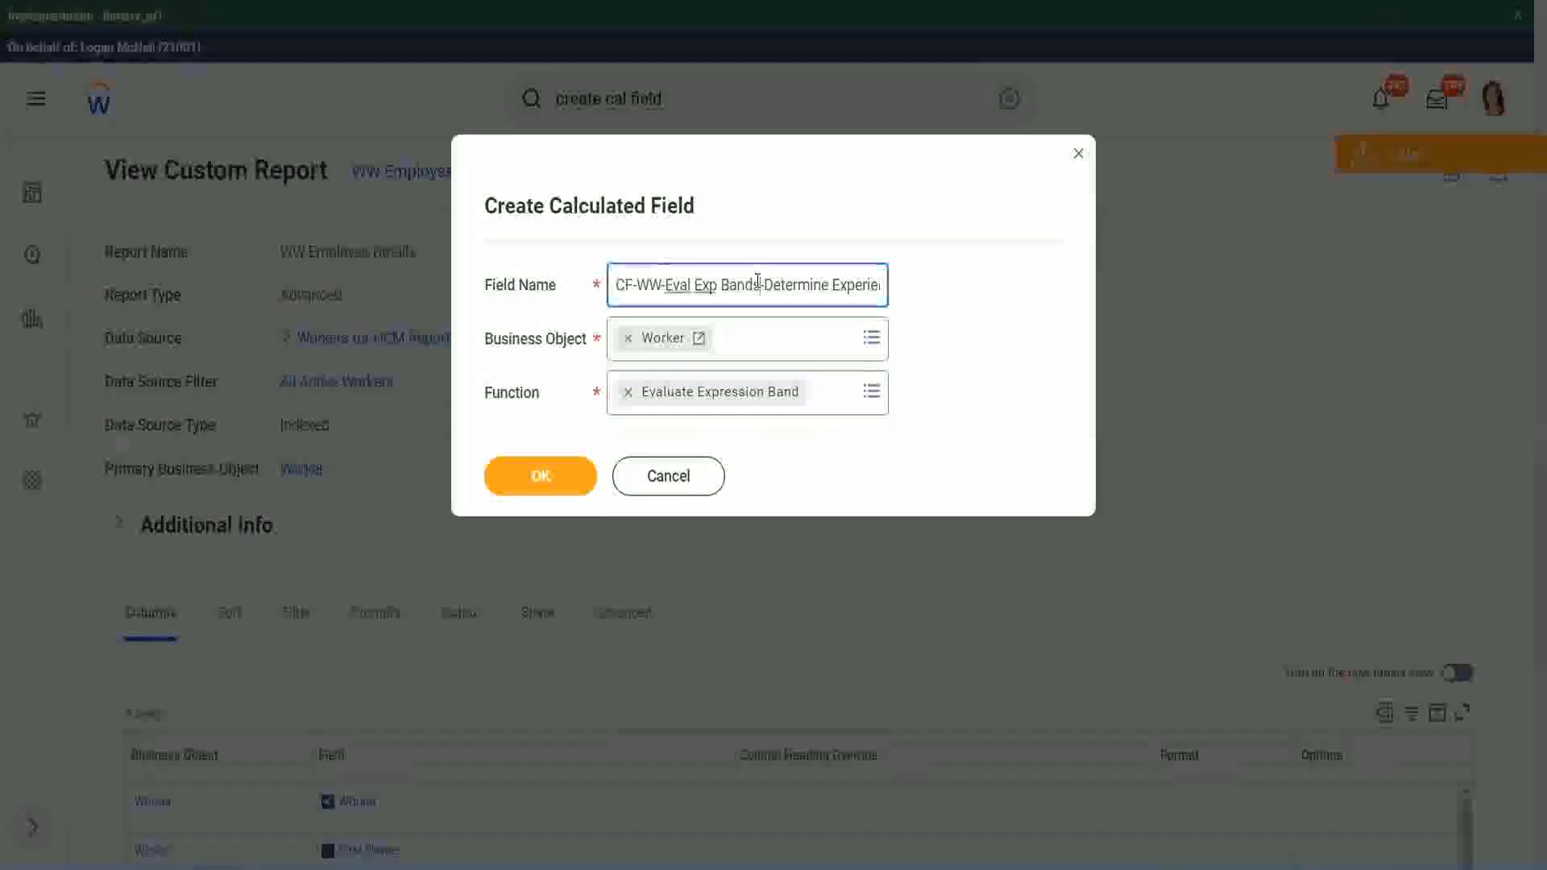
pyautogui.press('BackSpace')
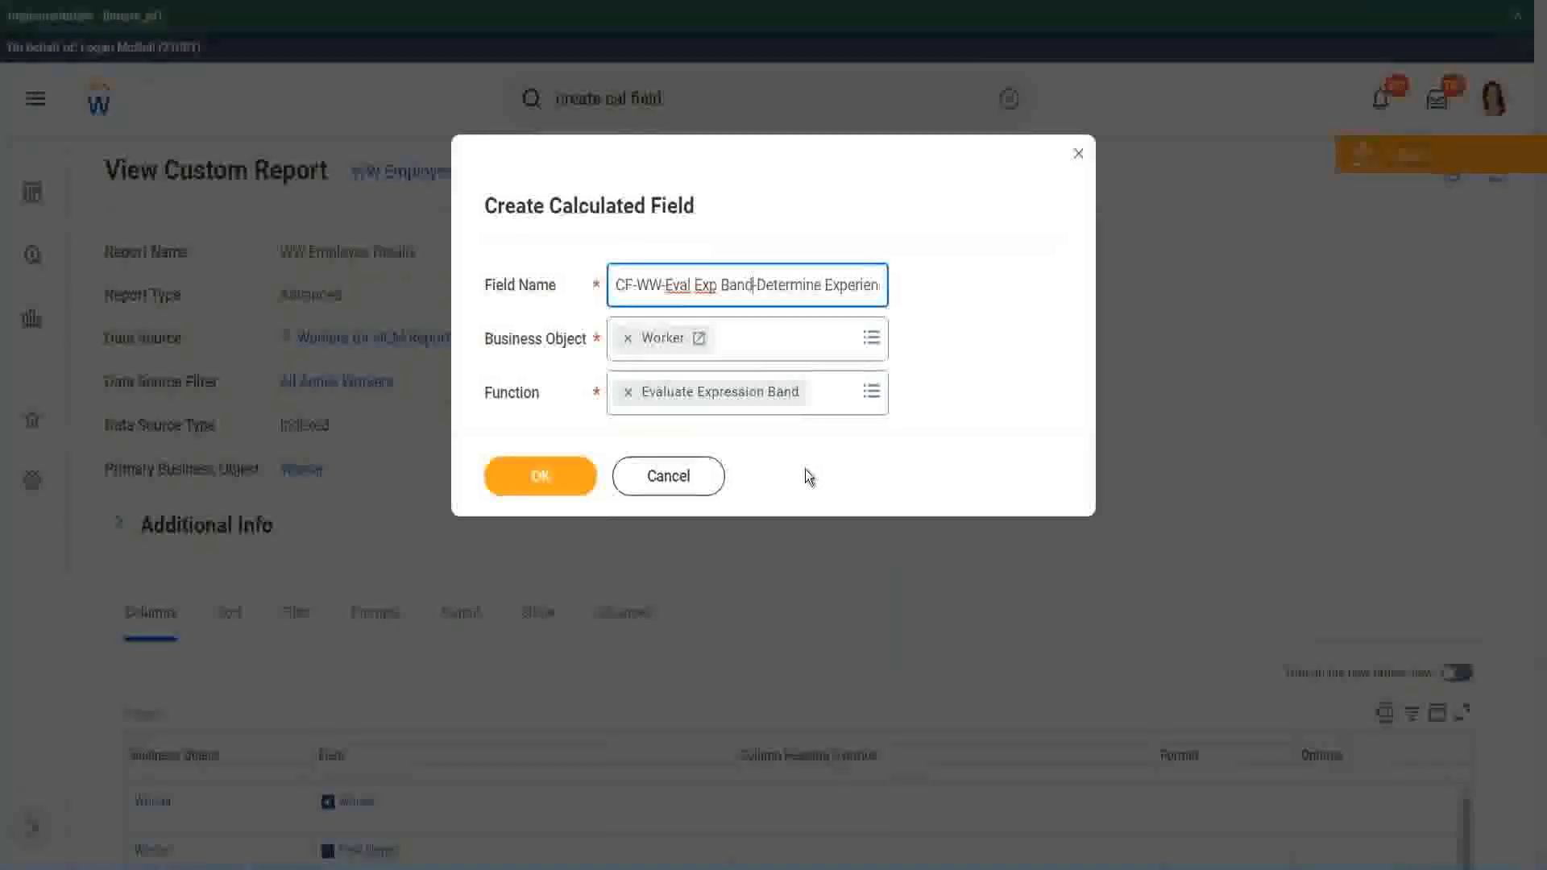
pyautogui.click(544, 478)
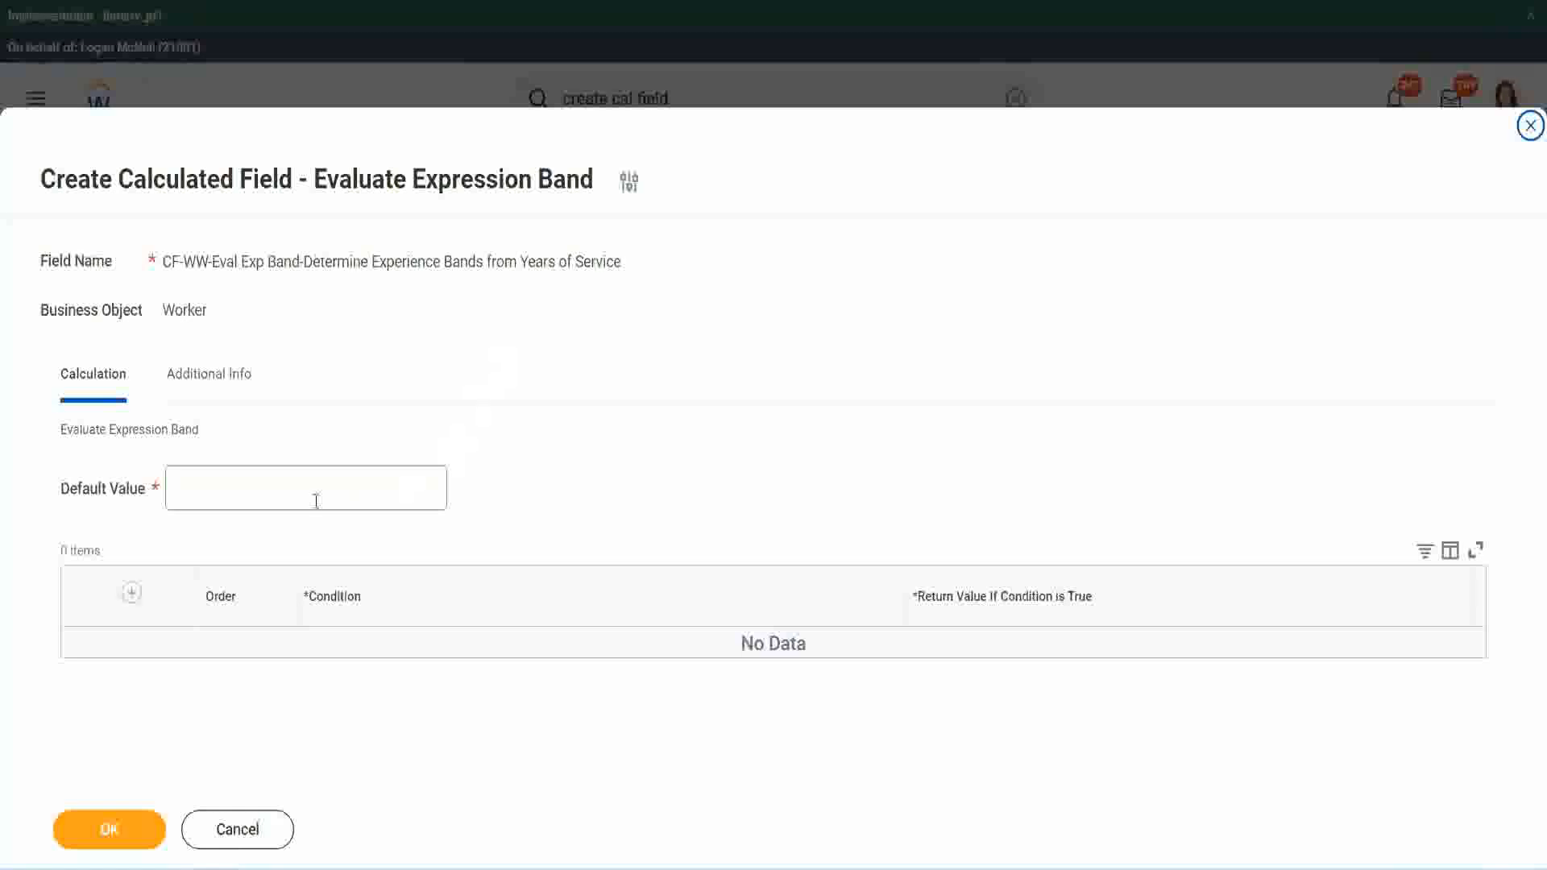
# Set the calculation's default value to "-" and add the first condition row.
pyautogui.click(224, 497)
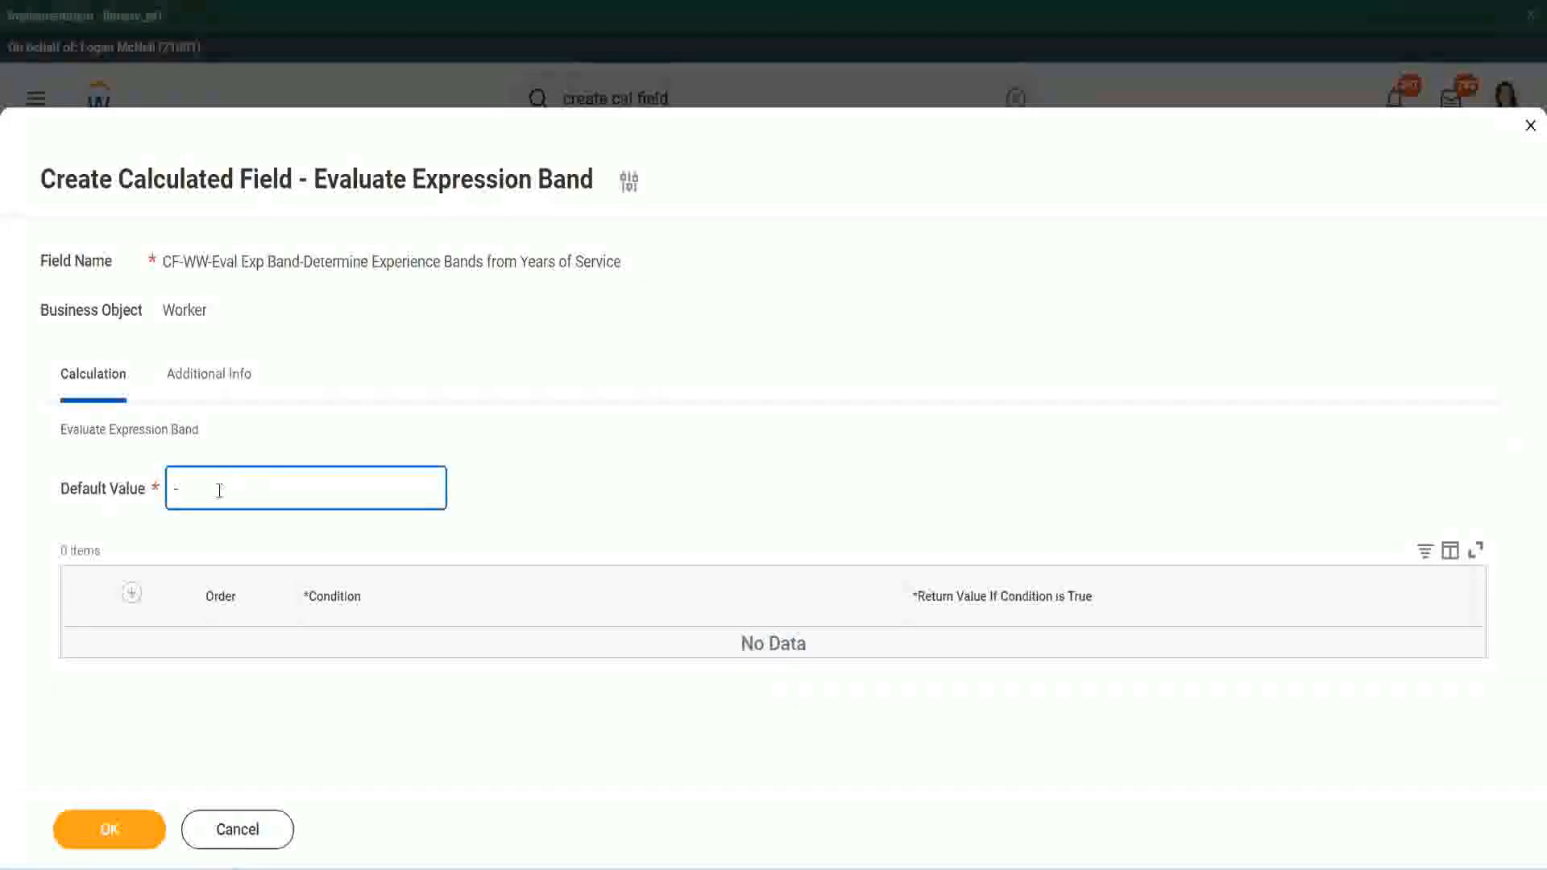
pyautogui.click(131, 593)
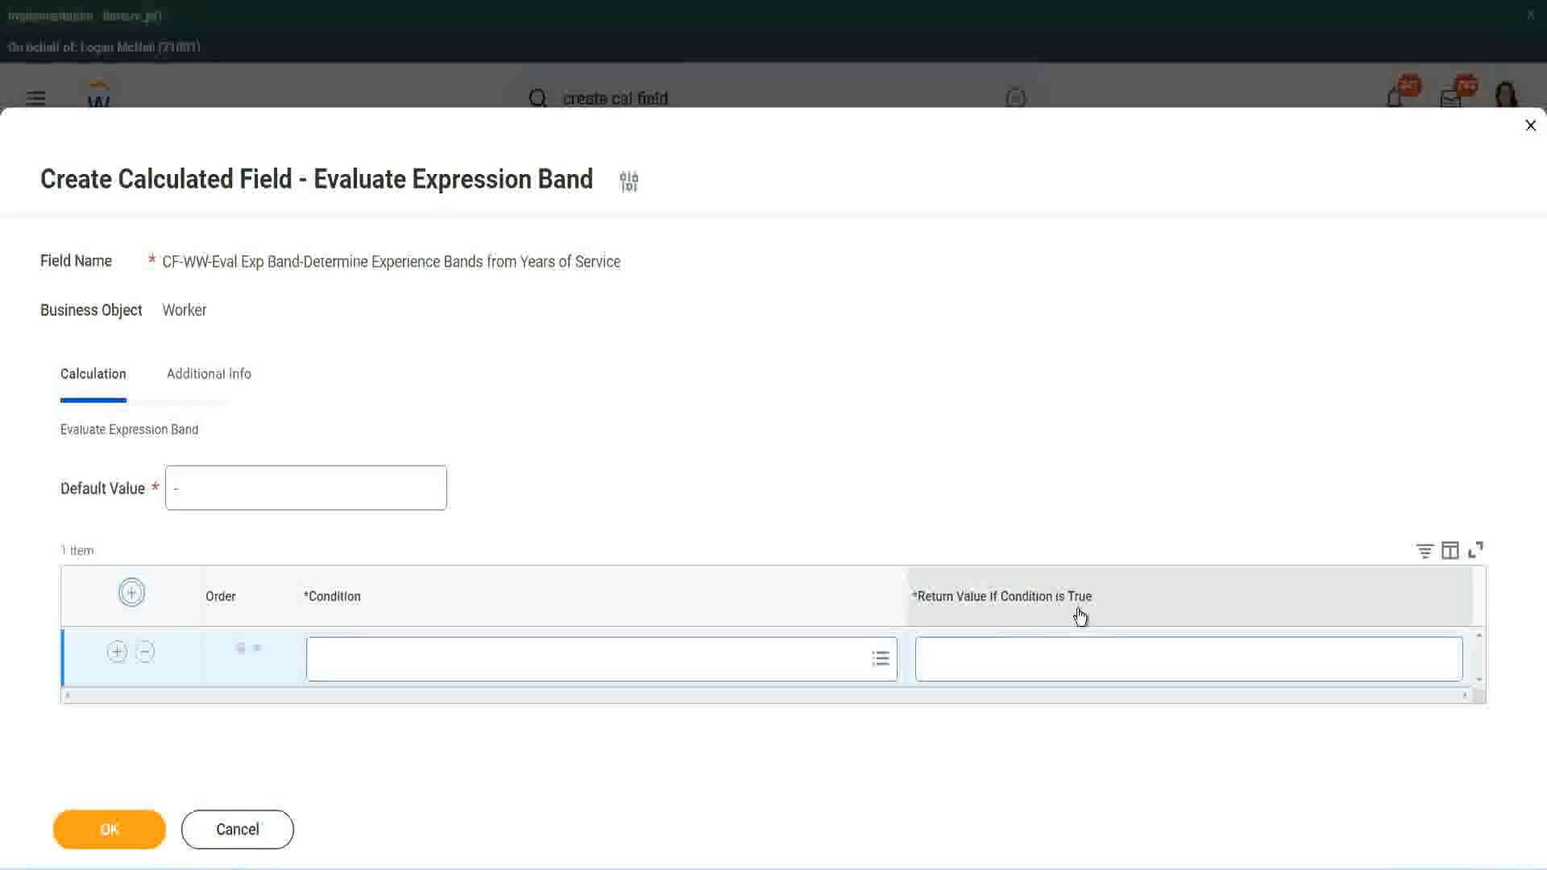
pyautogui.click(1008, 658)
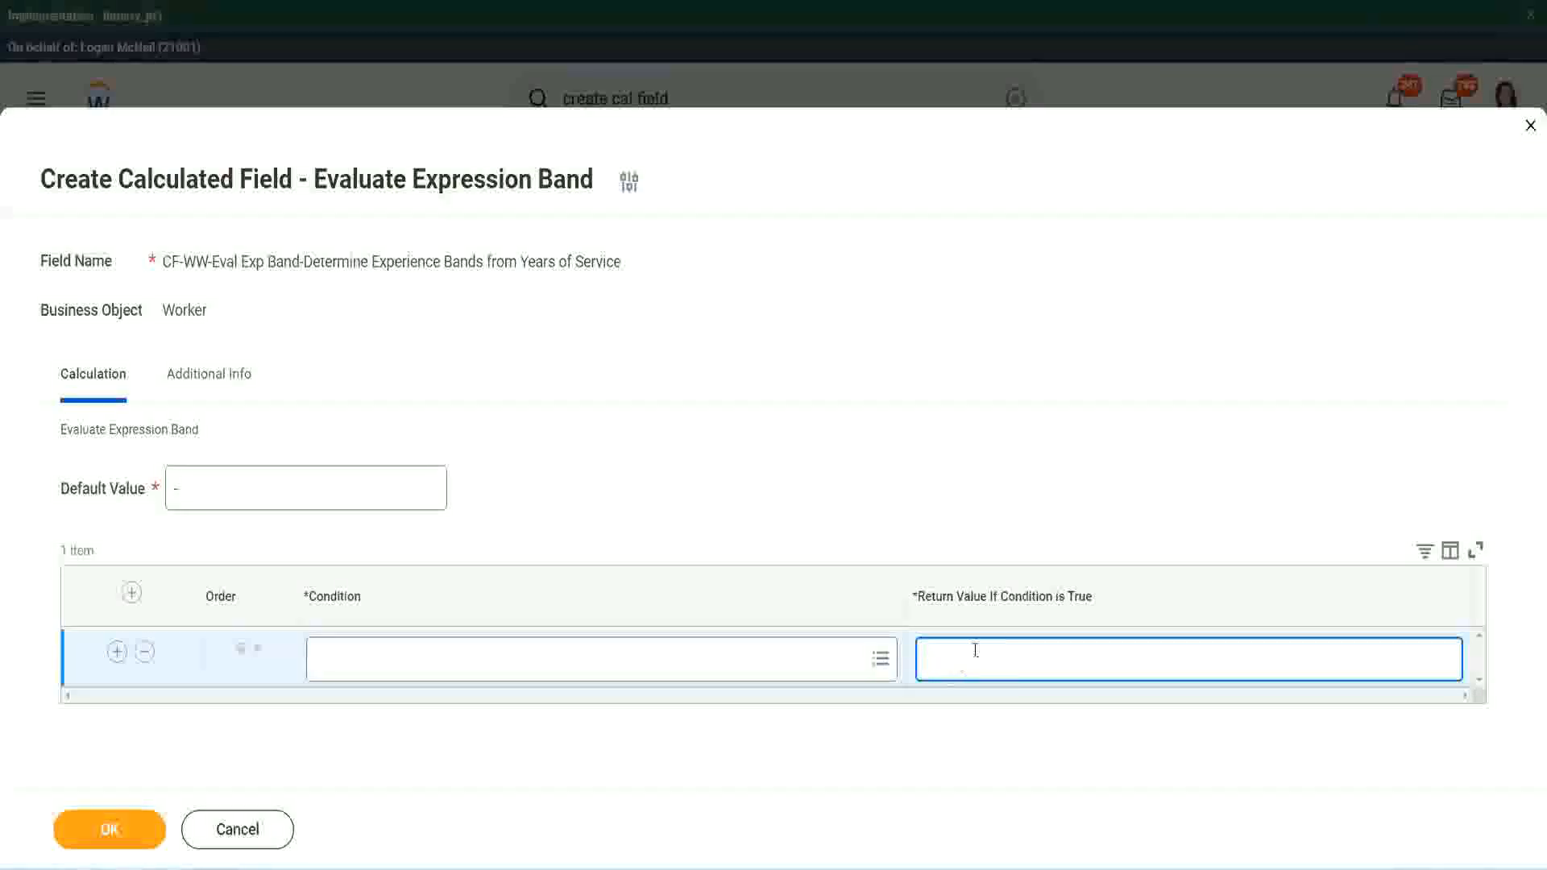
pyautogui.write('adkjdjaidjaijdiaj')
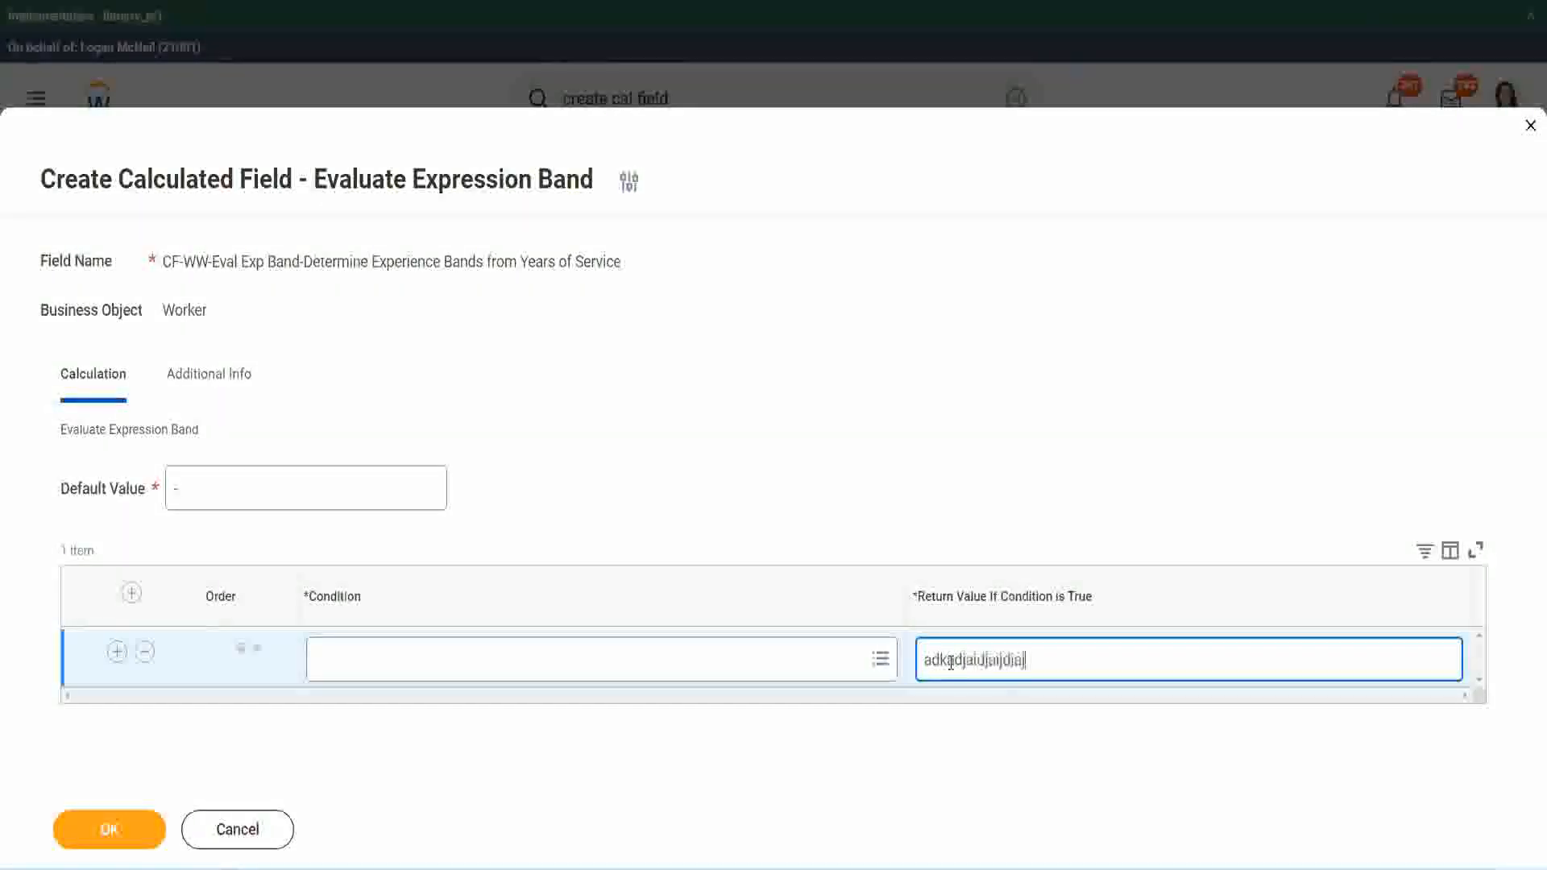
pyautogui.press('BackSpace')
pyautogui.press('BackSpace')
pyautogui.press('BackSpace')
pyautogui.press('BackSpace')
pyautogui.press('BackSpace')
pyautogui.press('BackSpace')
pyautogui.press('BackSpace')
pyautogui.press('BackSpace')
pyautogui.press('BackSpace')
pyautogui.press('BackSpace')
pyautogui.press('BackSpace')
pyautogui.press('BackSpace')
pyautogui.press('BackSpace')
pyautogui.press('BackSpace')
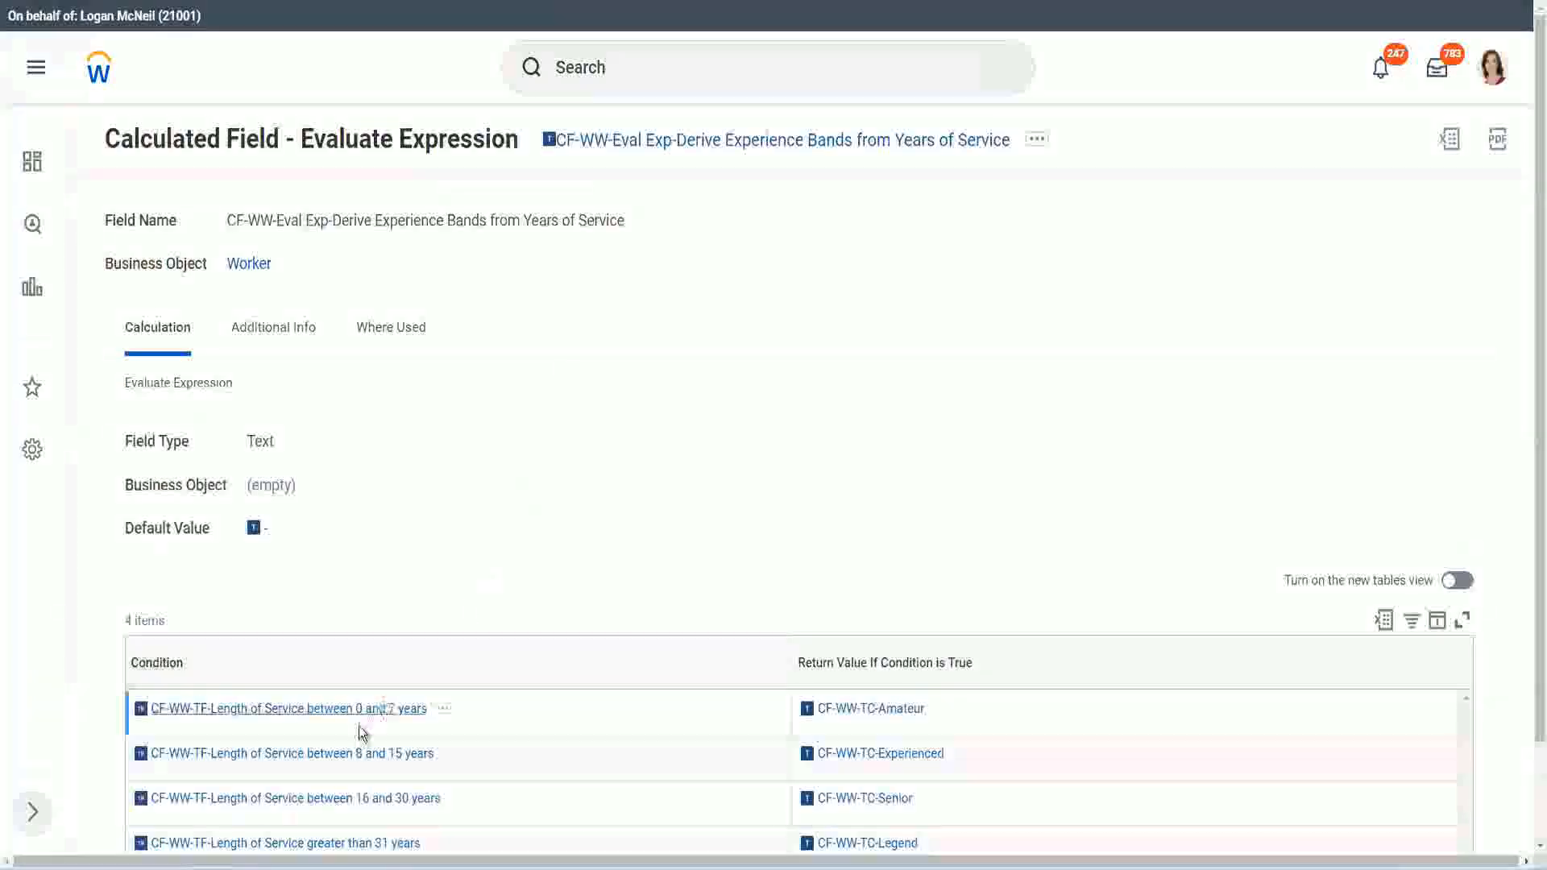
# Set the first row's condition to CF-WW-TF-Length of Service between 0 and 7 years, copied from the existing Evaluate Expression field, with return value "Amateur".
pyautogui.rightClick(357, 717)
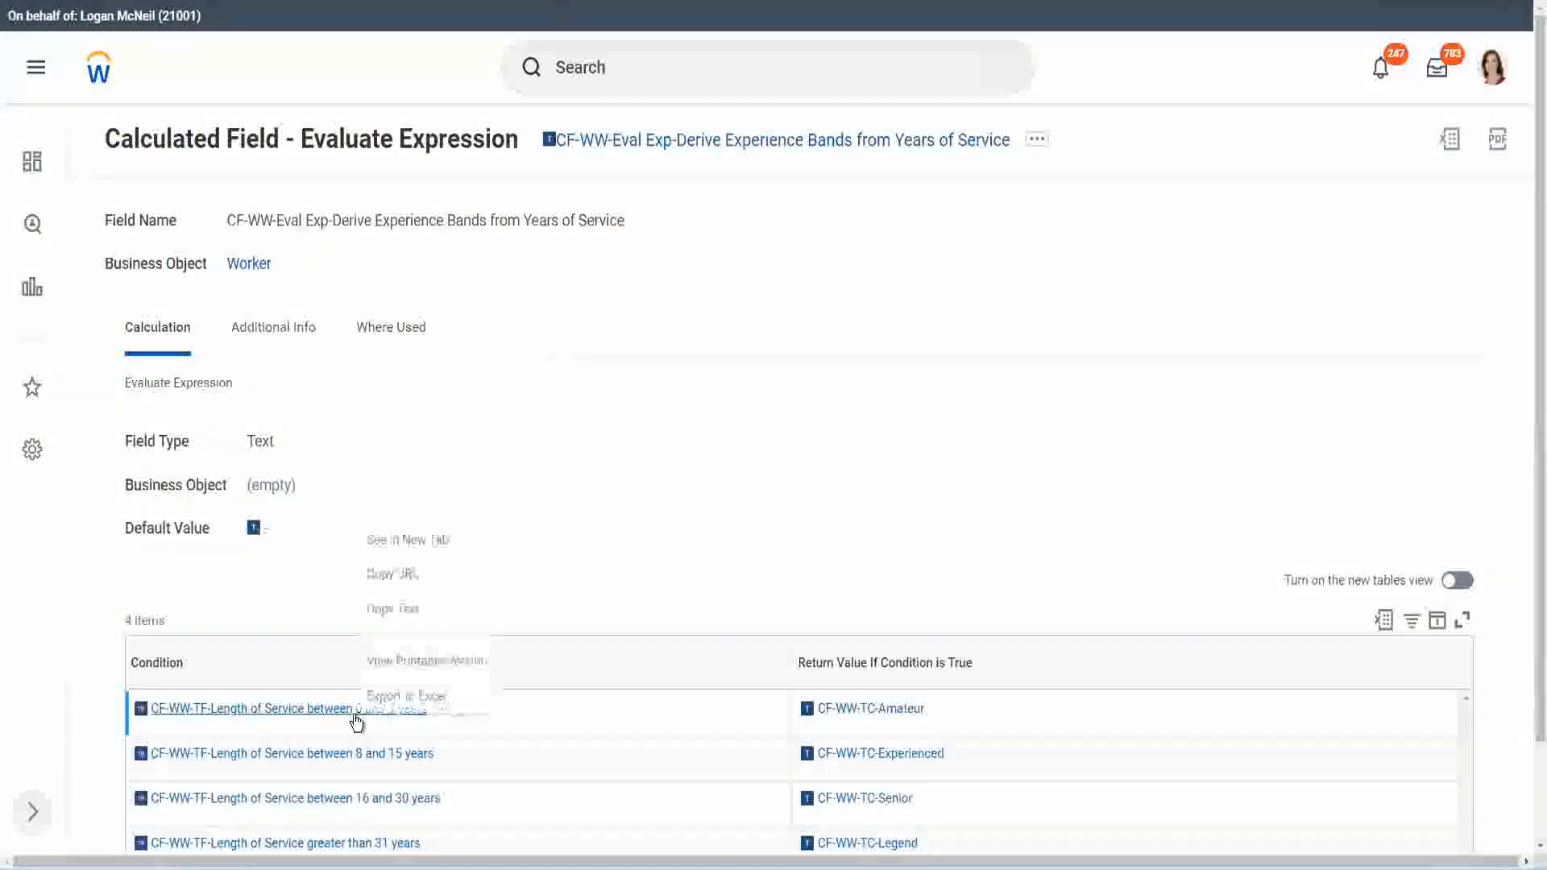
pyautogui.click(419, 610)
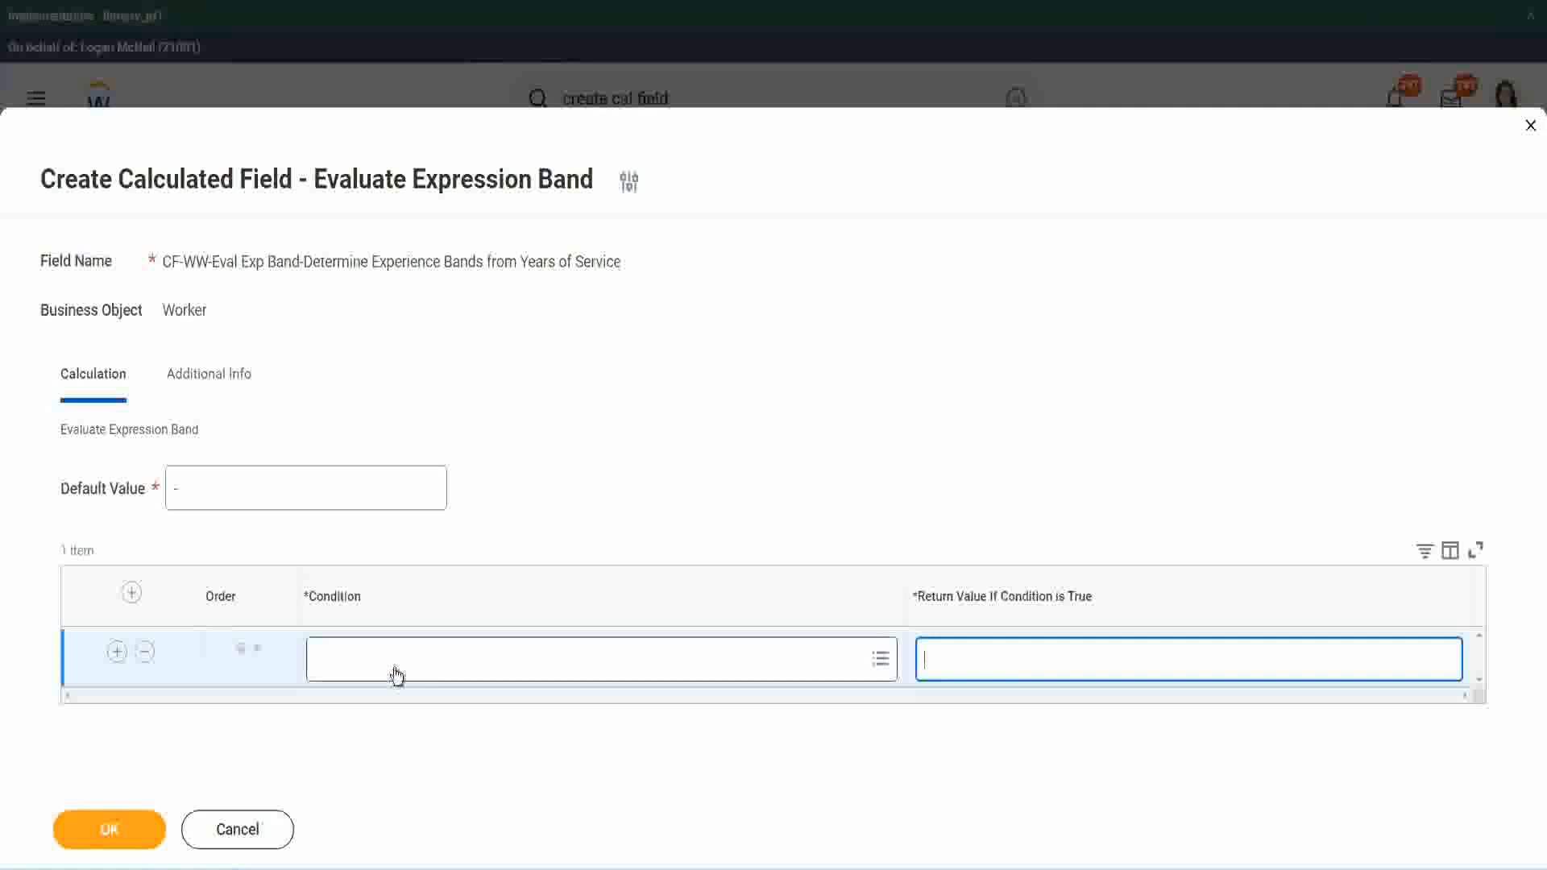
pyautogui.click(391, 662)
pyautogui.hotkey('ctrl', 'v')
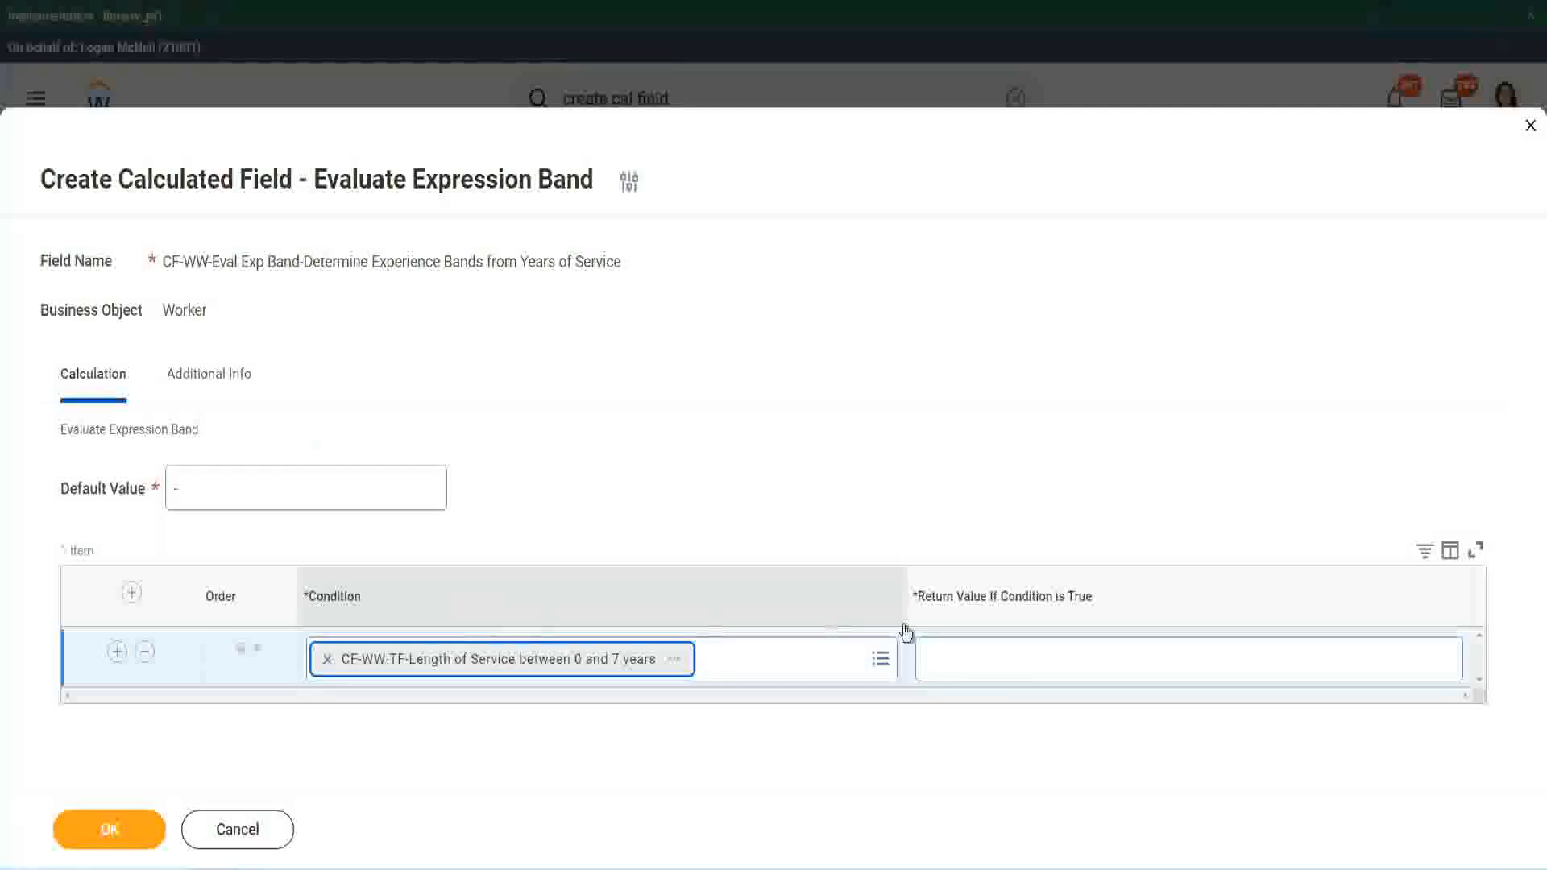
pyautogui.click(978, 645)
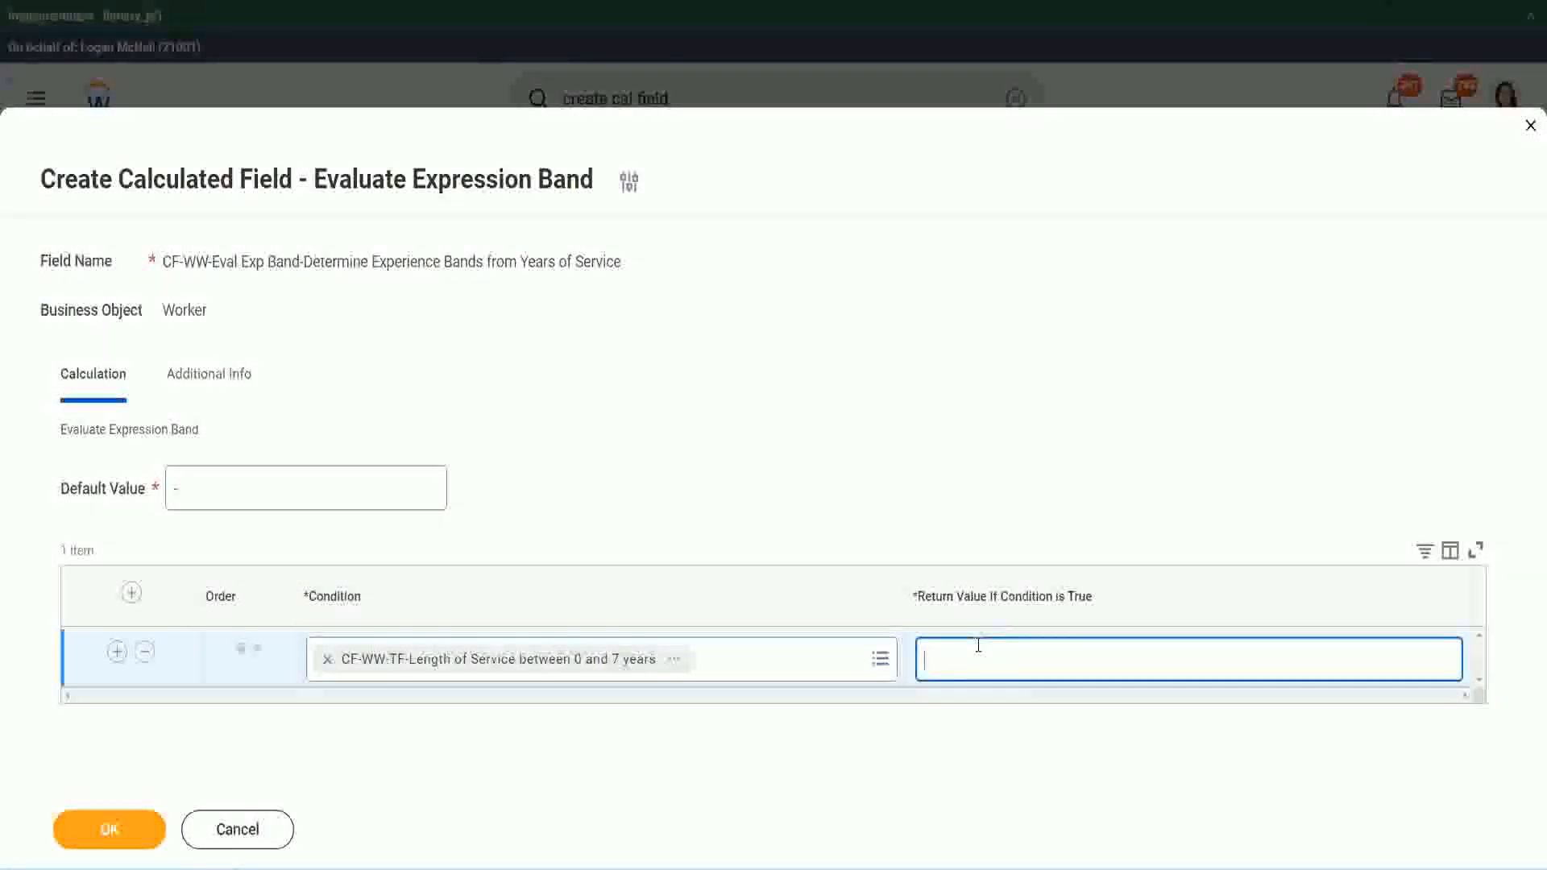
pyautogui.write('Amateur')
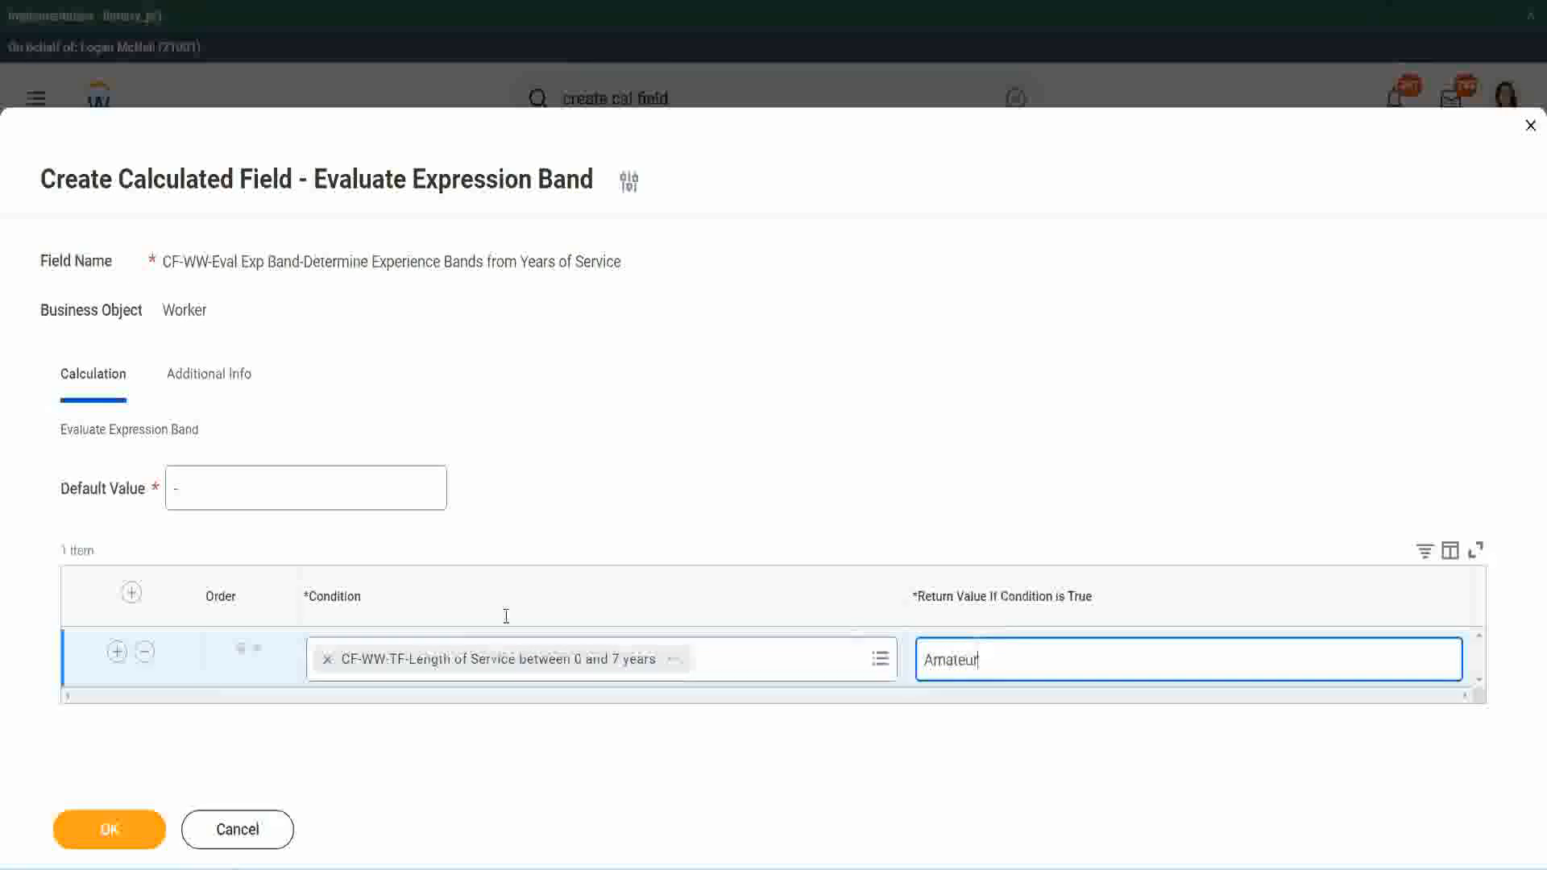
# Add three more empty condition rows below the Amateur row.
pyautogui.click(117, 652)
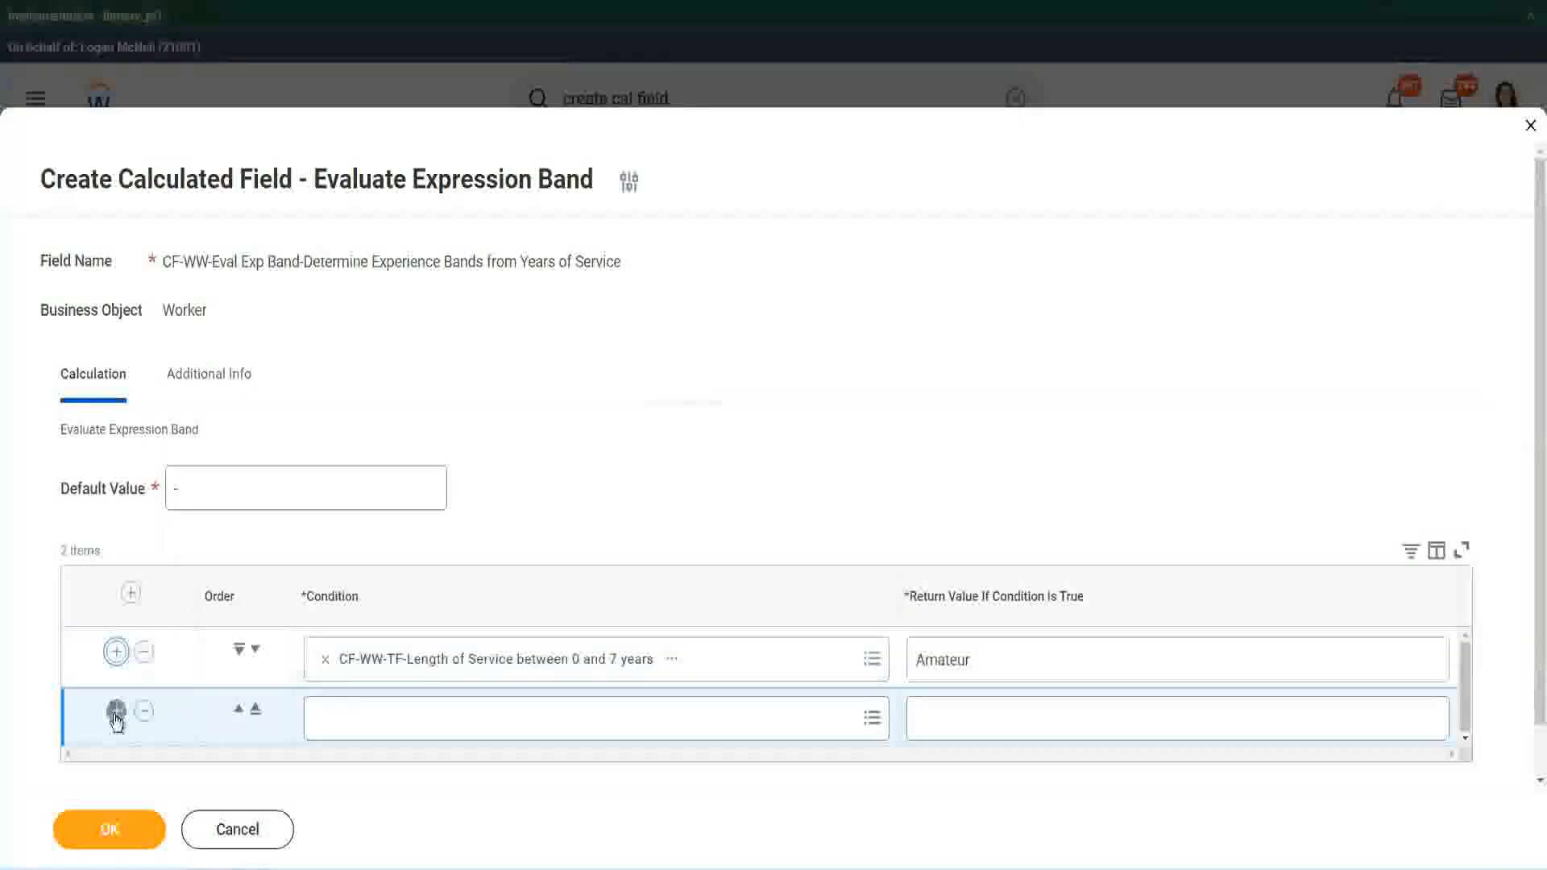
pyautogui.click(117, 712)
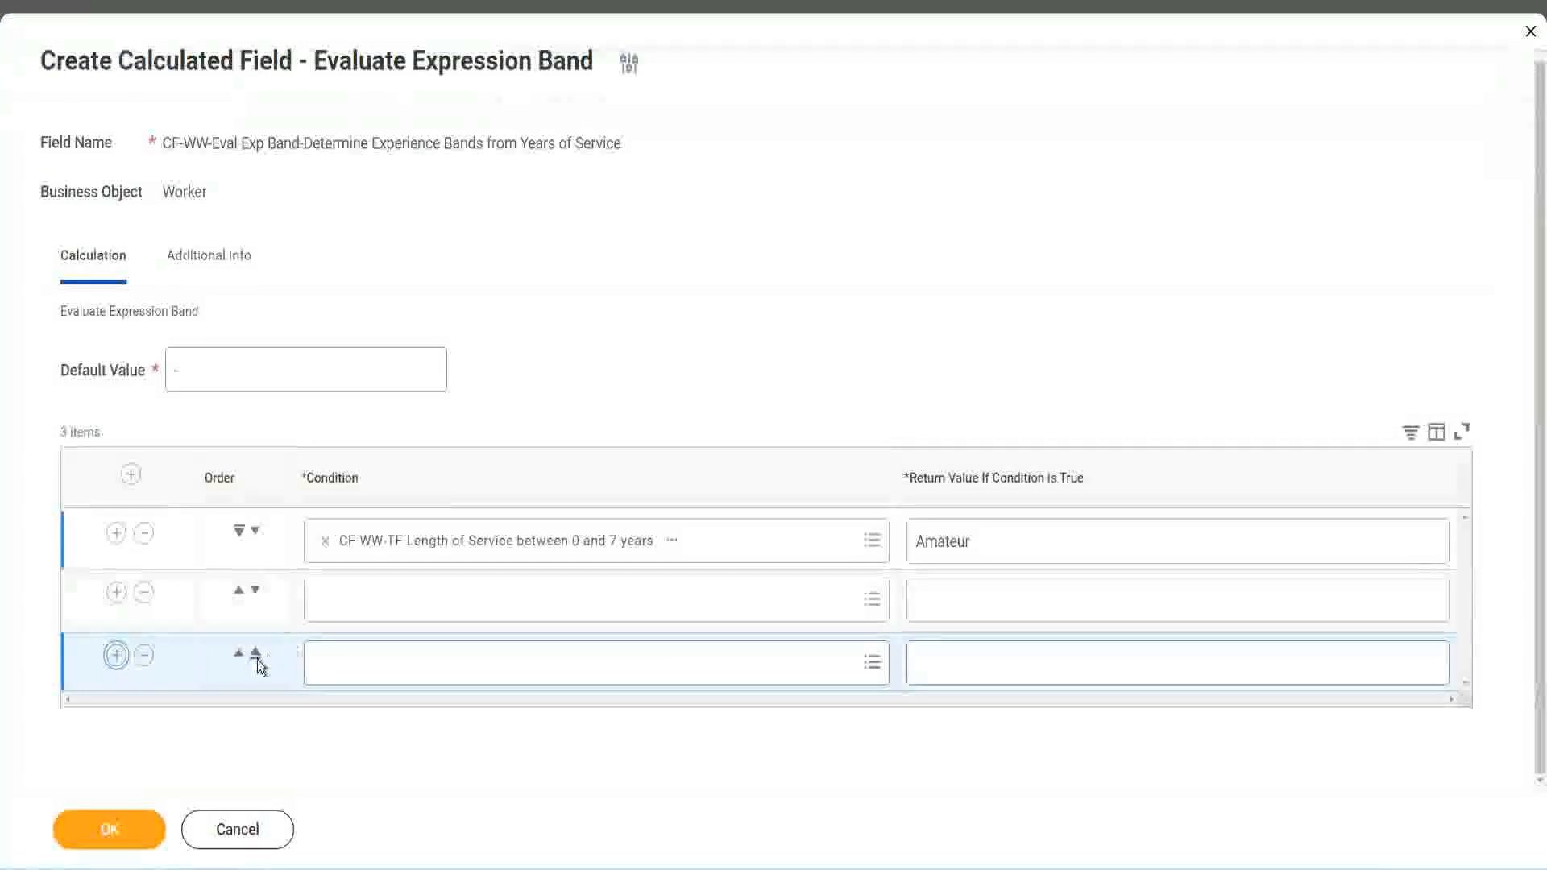
pyautogui.click(116, 654)
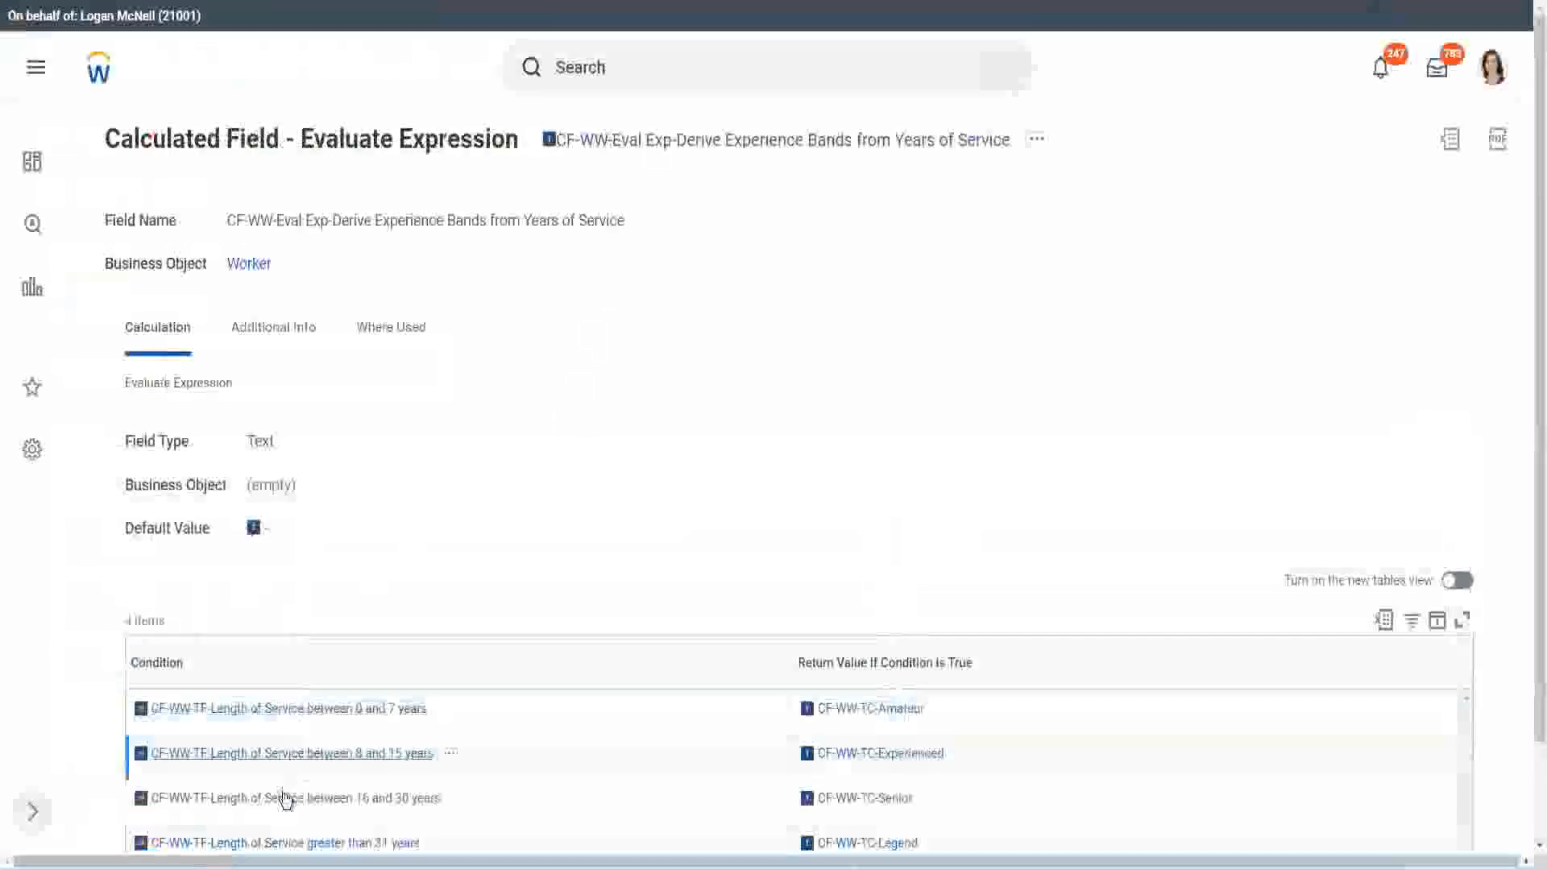
# Copy CF-WW-TF-Length of Service between 16 and 30 years from the existing field into the second row's condition and move that row down to third place.
pyautogui.rightClick(284, 798)
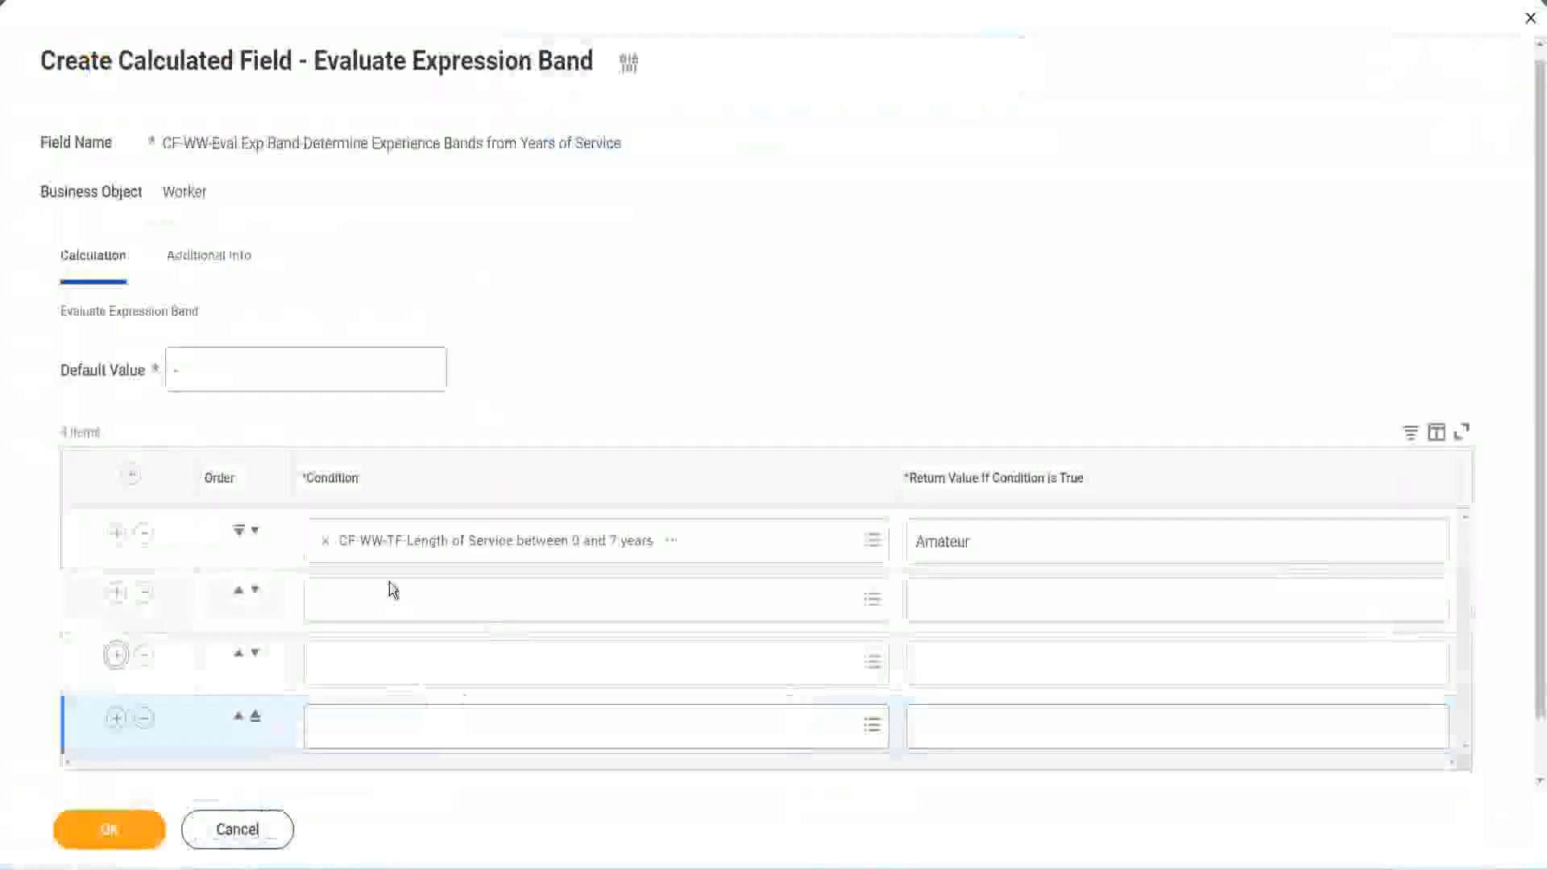
pyautogui.click(393, 595)
pyautogui.hotkey('ctrl', 'v')
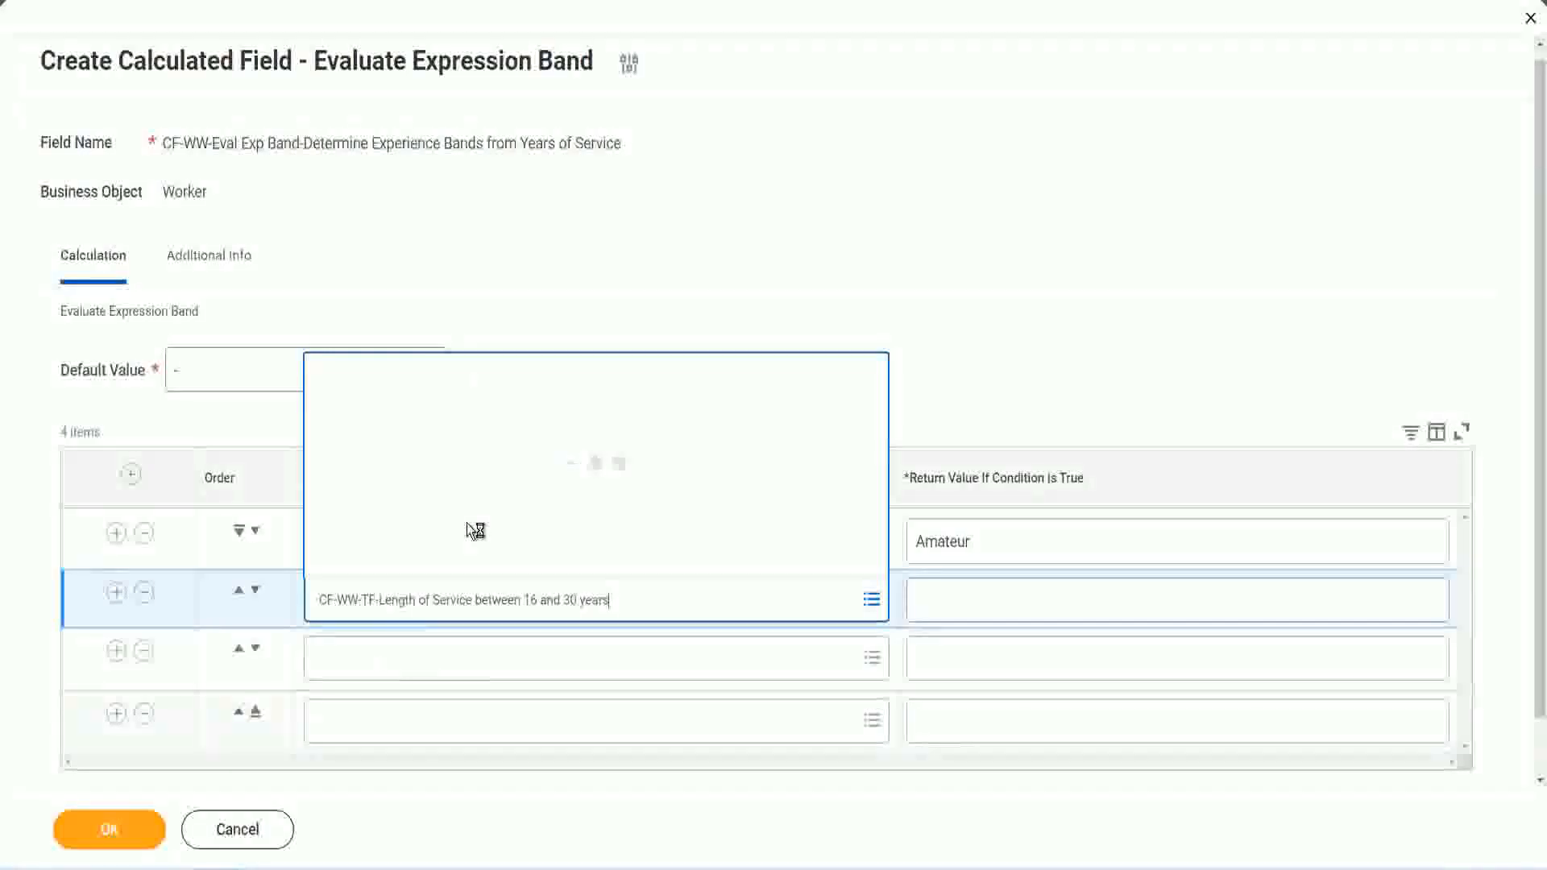
pyautogui.click(255, 590)
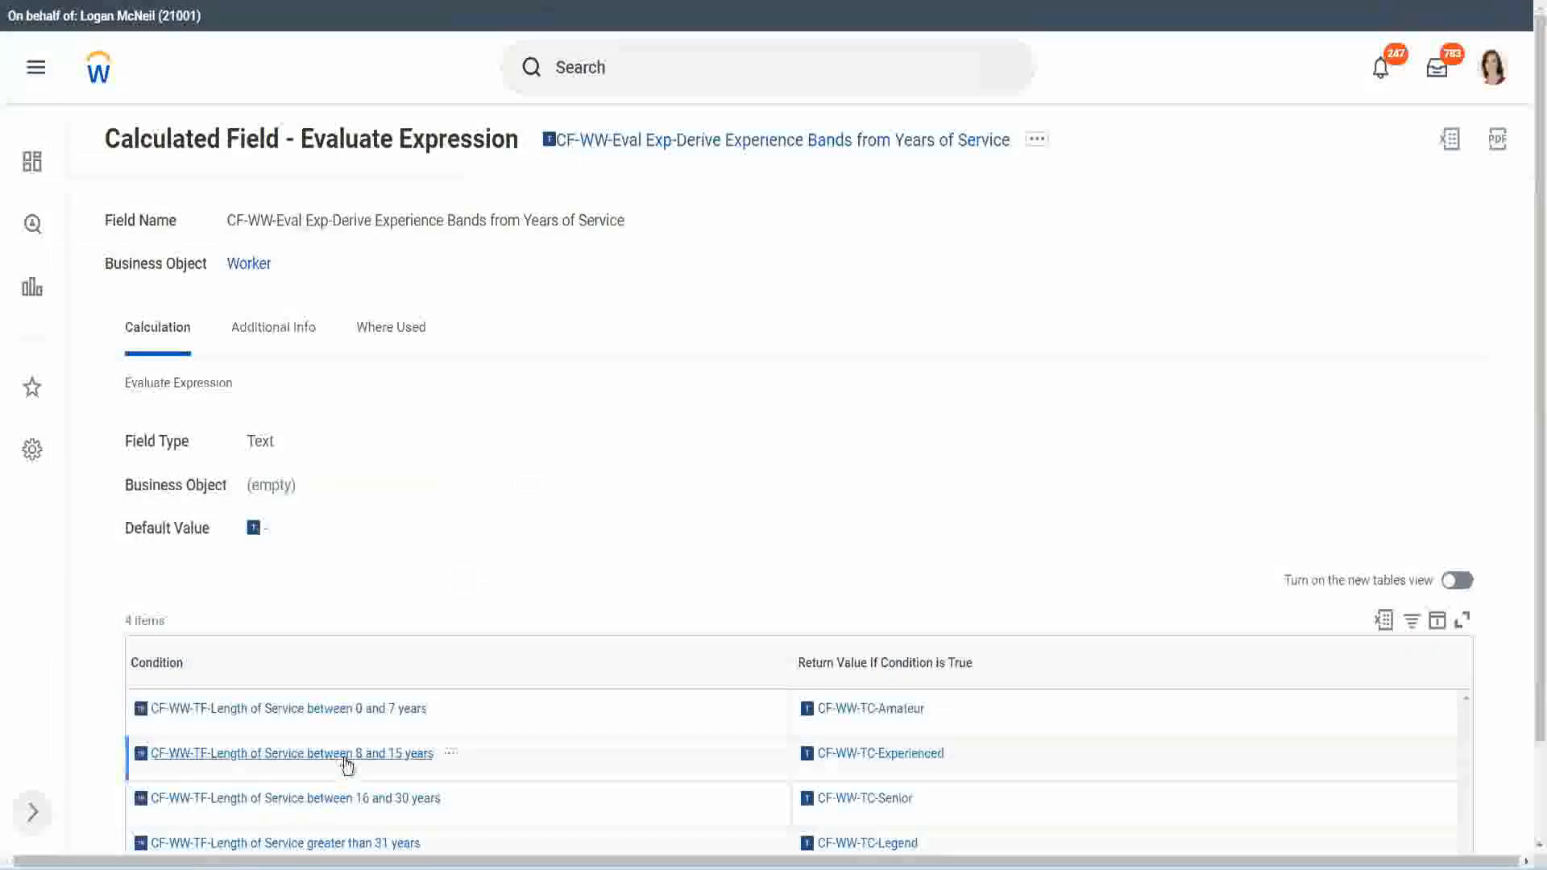
# Copy CF-WW-TF-Length of Service between 8 and 15 years from the existing field into the empty second row's condition.
pyautogui.rightClick(347, 764)
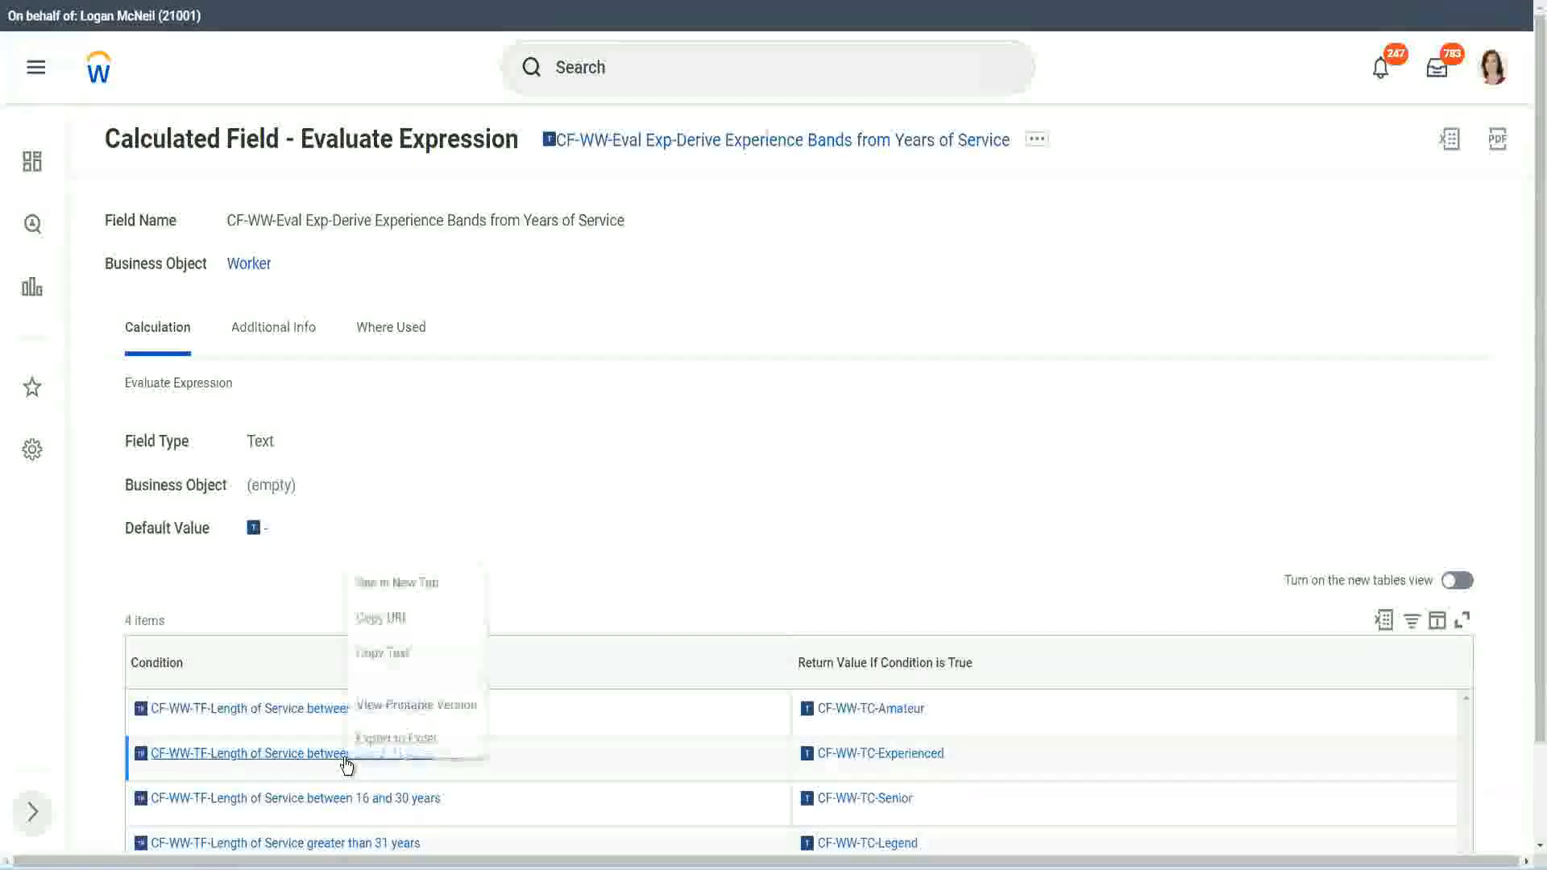
pyautogui.click(395, 657)
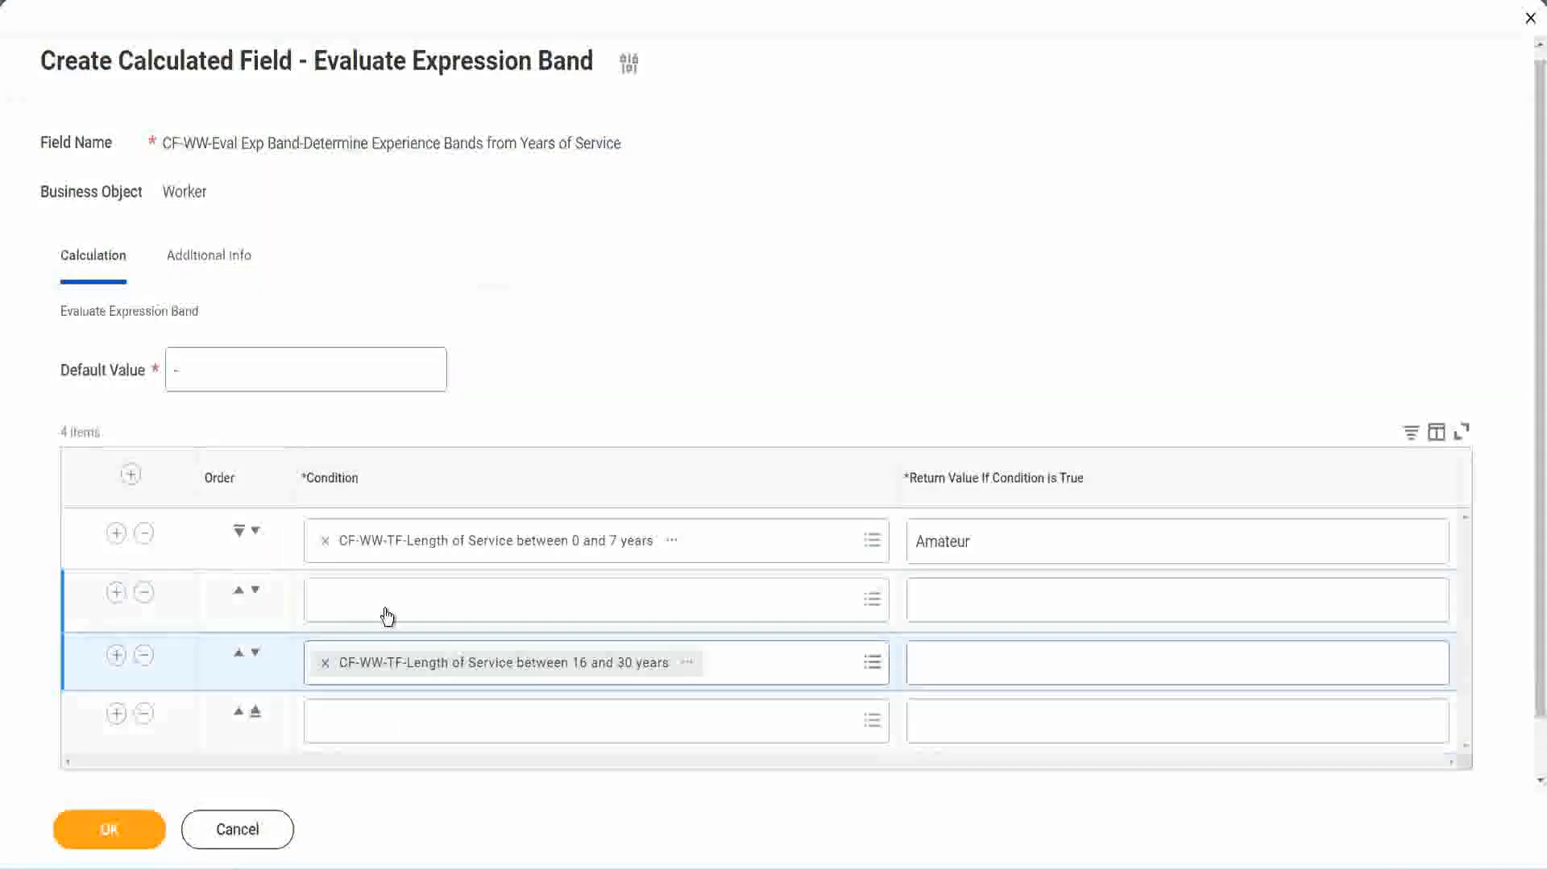
pyautogui.click(386, 617)
pyautogui.hotkey('ctrl', 'v')
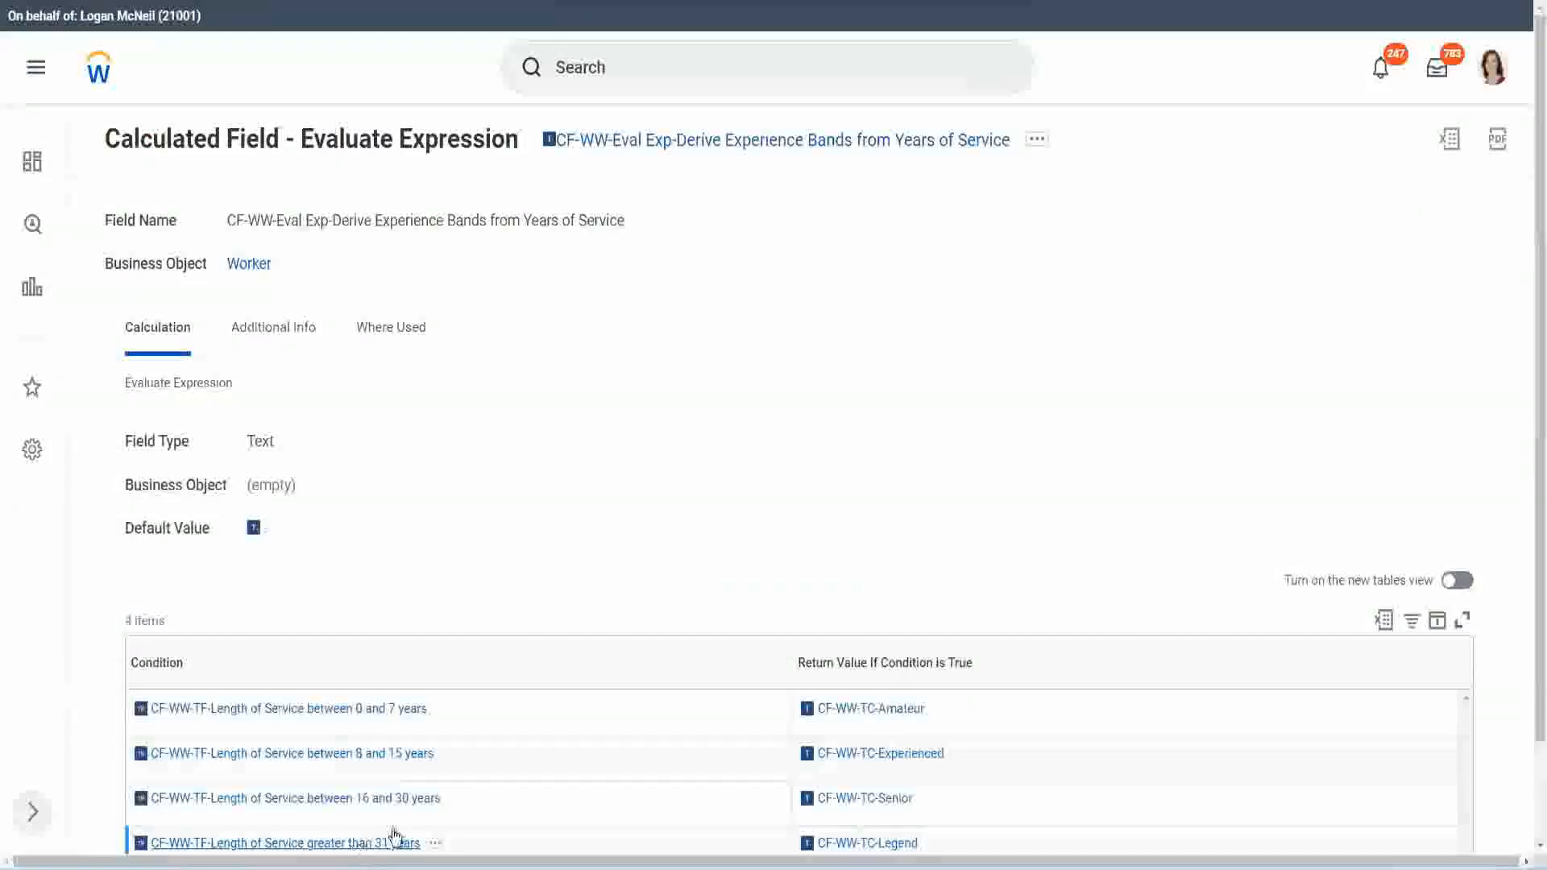
# Copy CF-WW-TF-Length of Service greater than 31 years from the existing Evaluate Expression field into the fourth row's condition.
pyautogui.rightClick(395, 835)
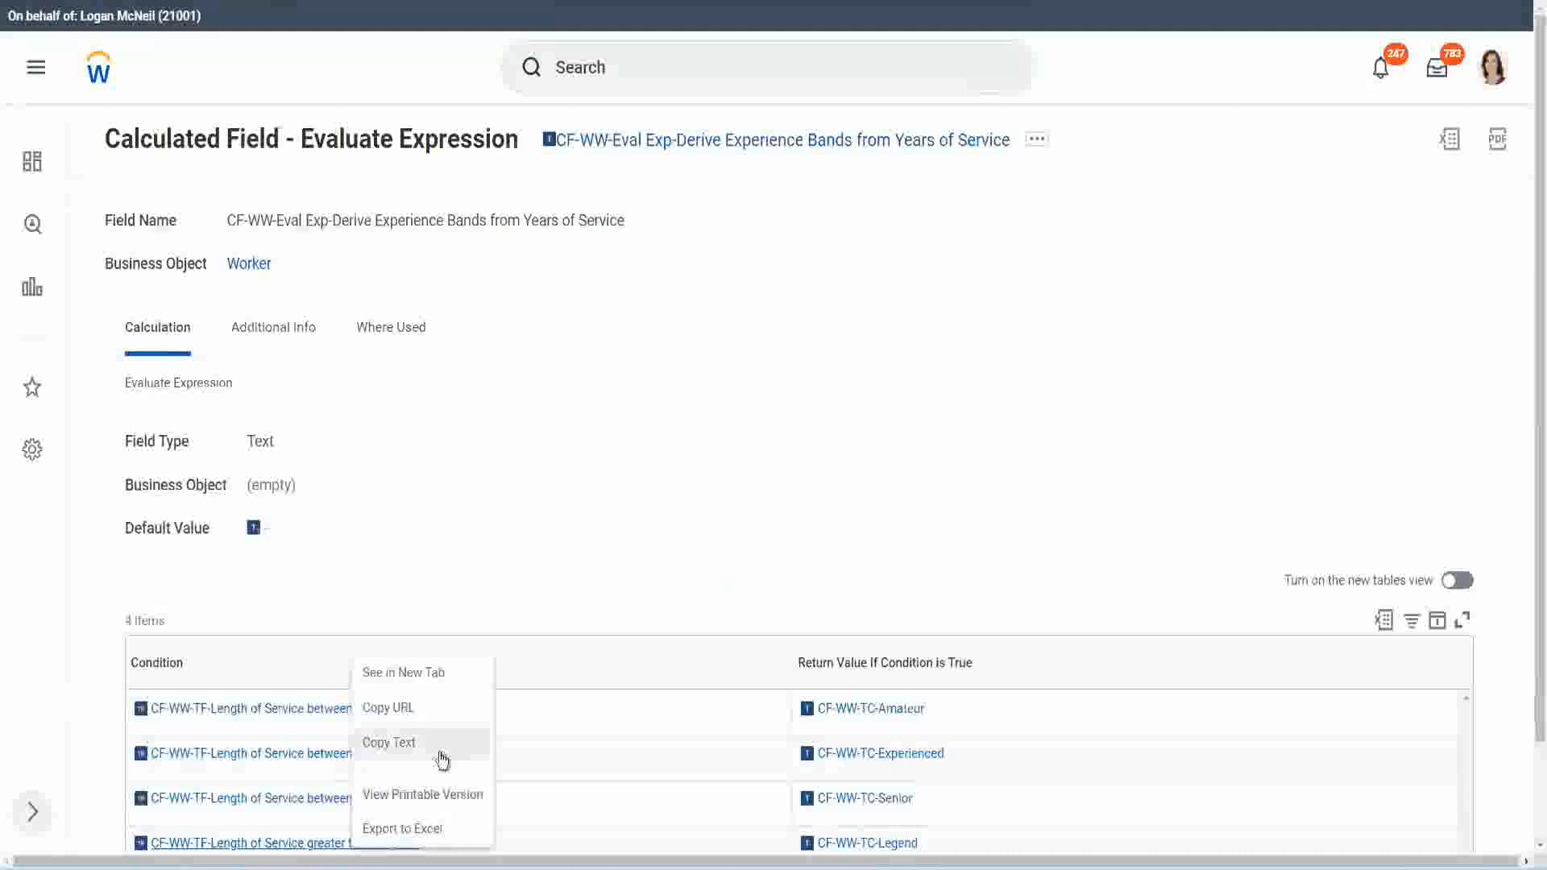
pyautogui.click(441, 759)
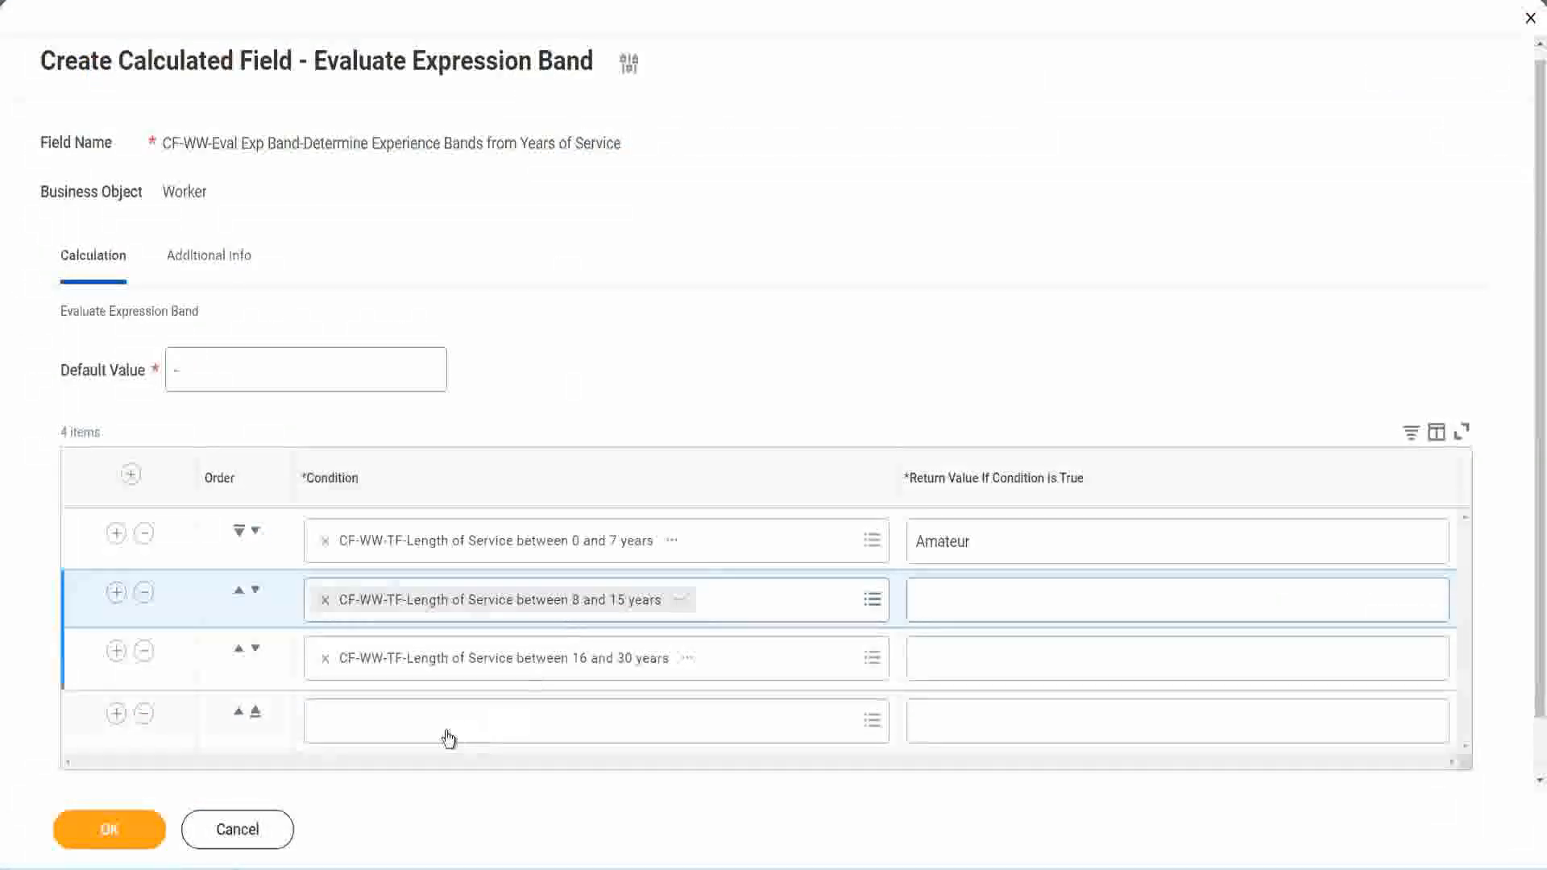
pyautogui.click(444, 709)
pyautogui.hotkey('ctrl', 'v')
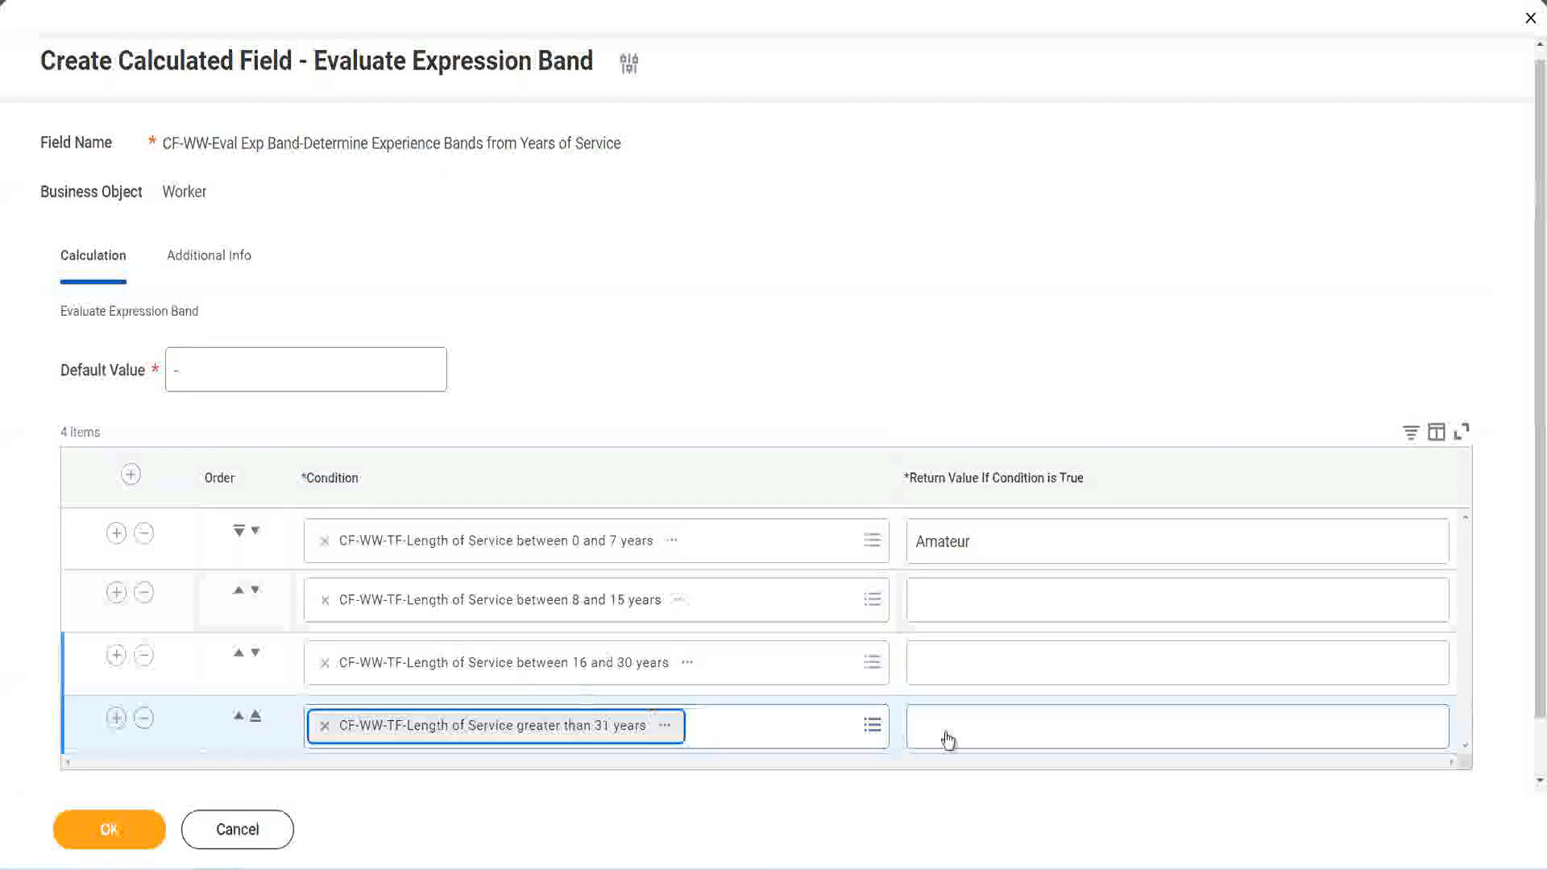
# Set the return values to "Legend" for over 31 years, "Senior" for 16 to 30 and "Experienced" for 8 to 15, and save the field.
pyautogui.click(1012, 726)
pyautogui.write('Le')
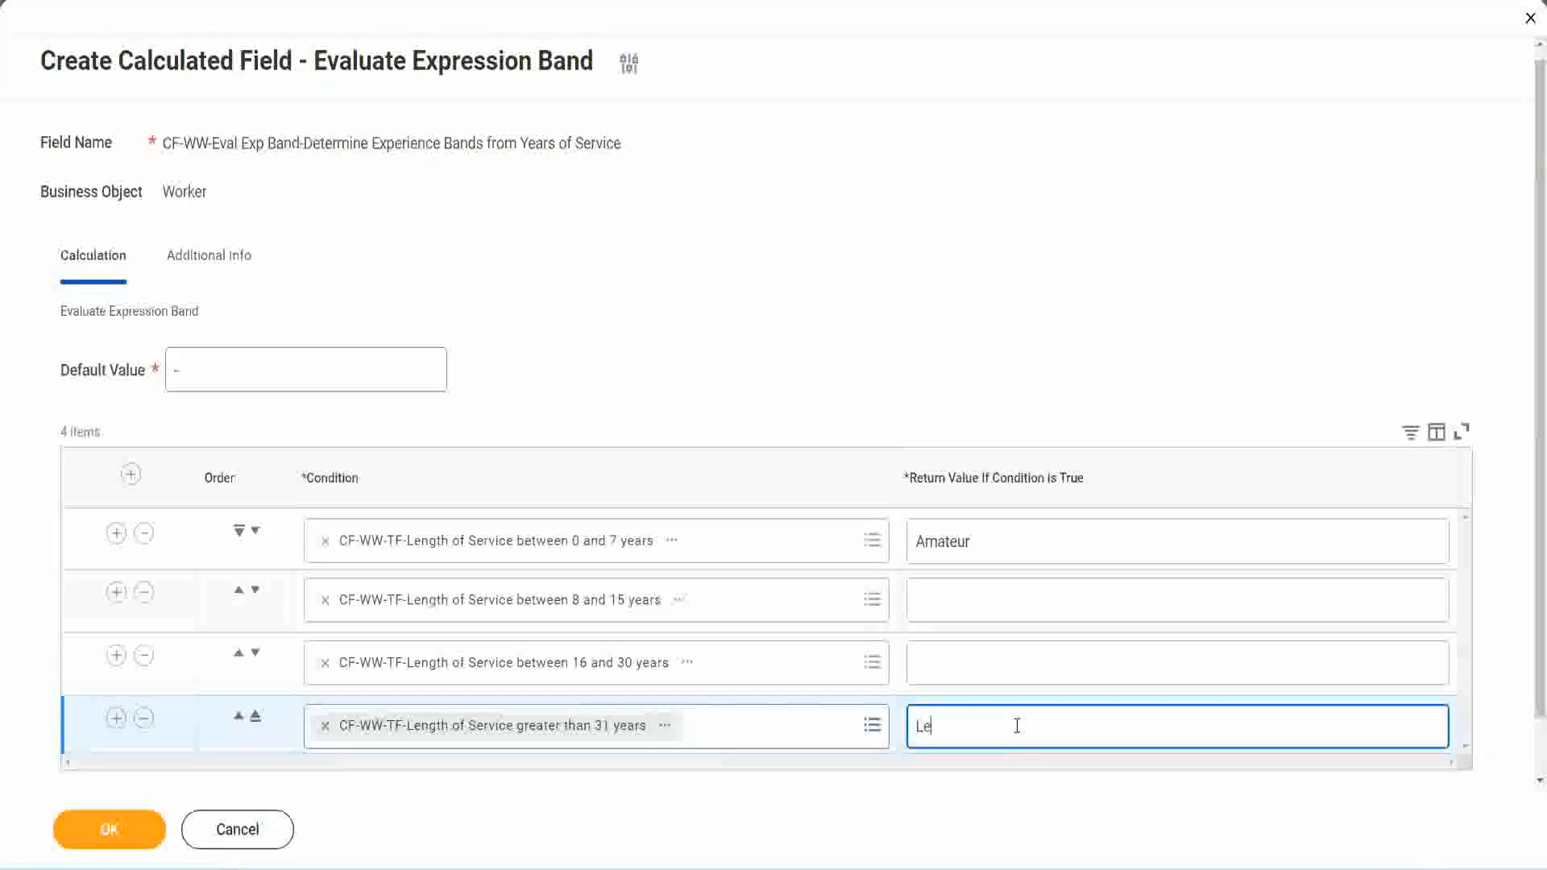
pyautogui.write('gend')
pyautogui.click(951, 661)
pyautogui.write('Senior')
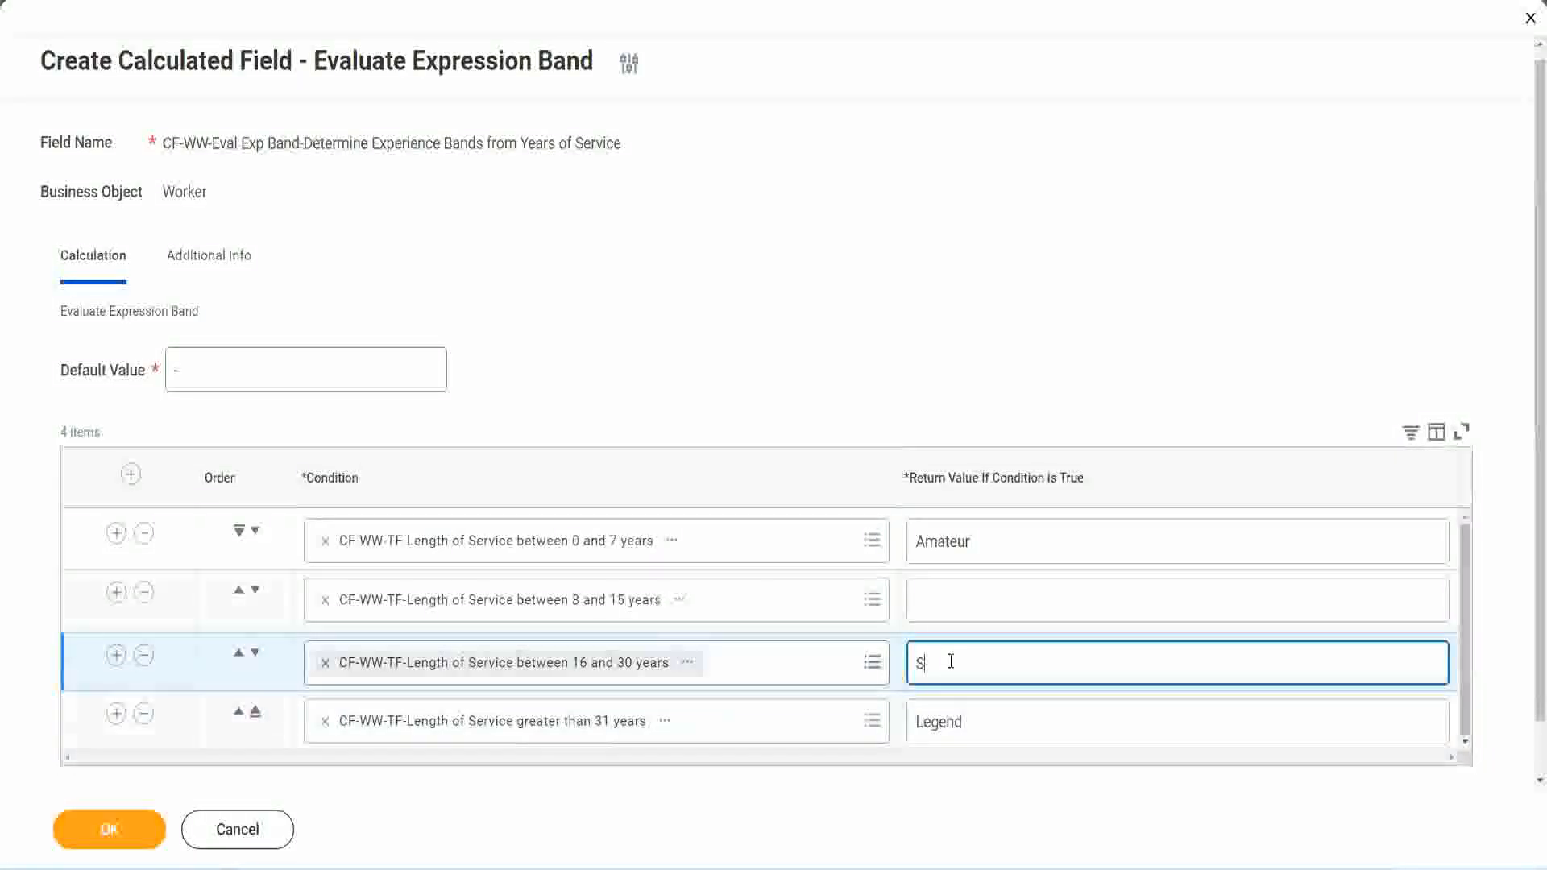
pyautogui.click(975, 602)
pyautogui.write('Ex')
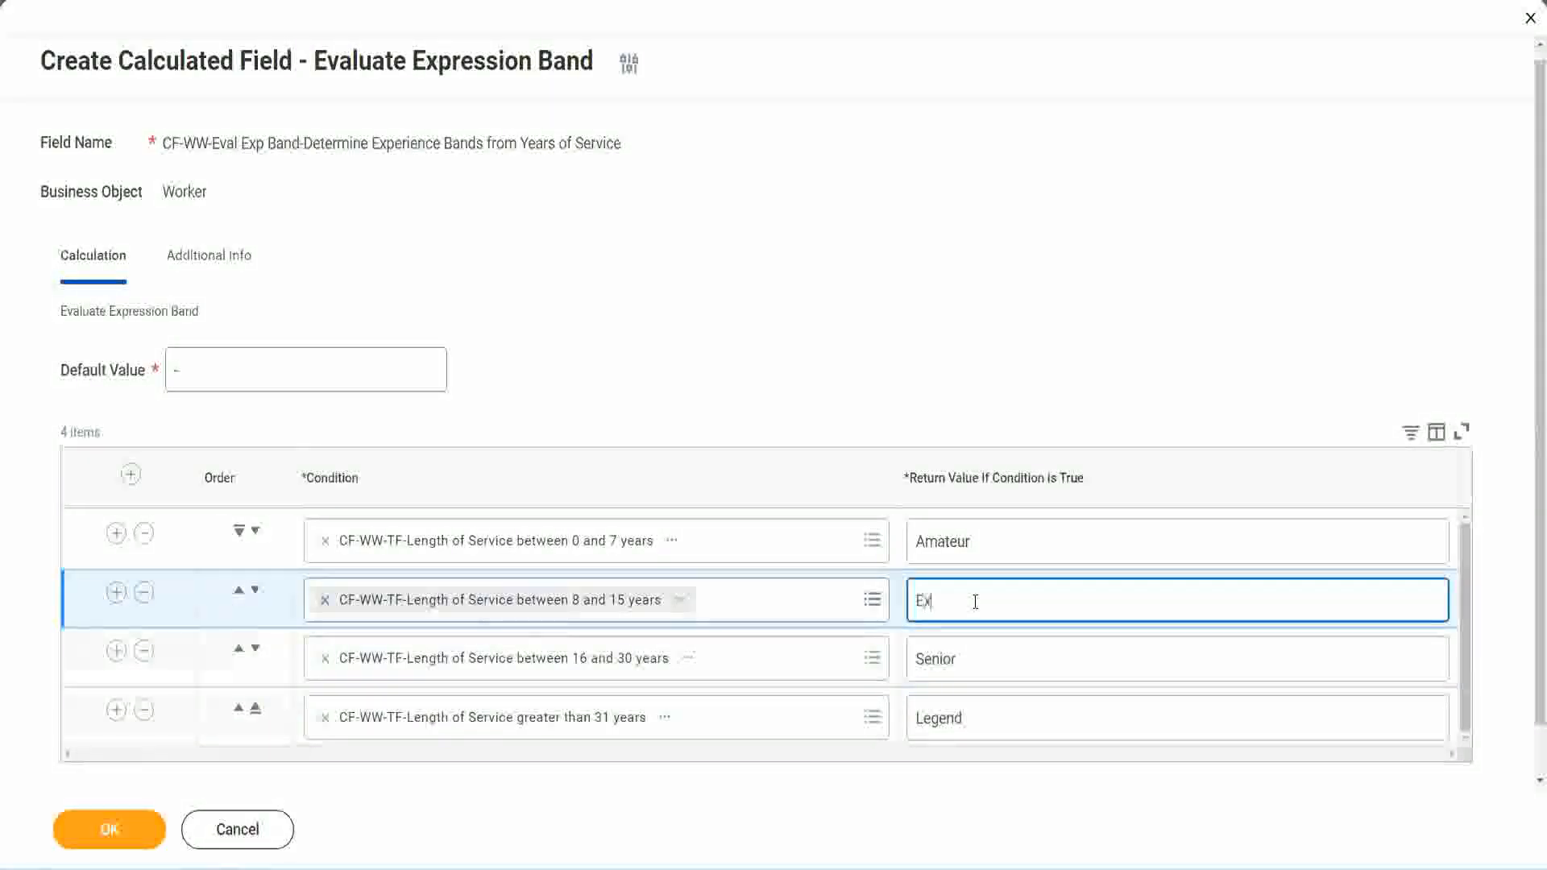
pyautogui.write('perienced')
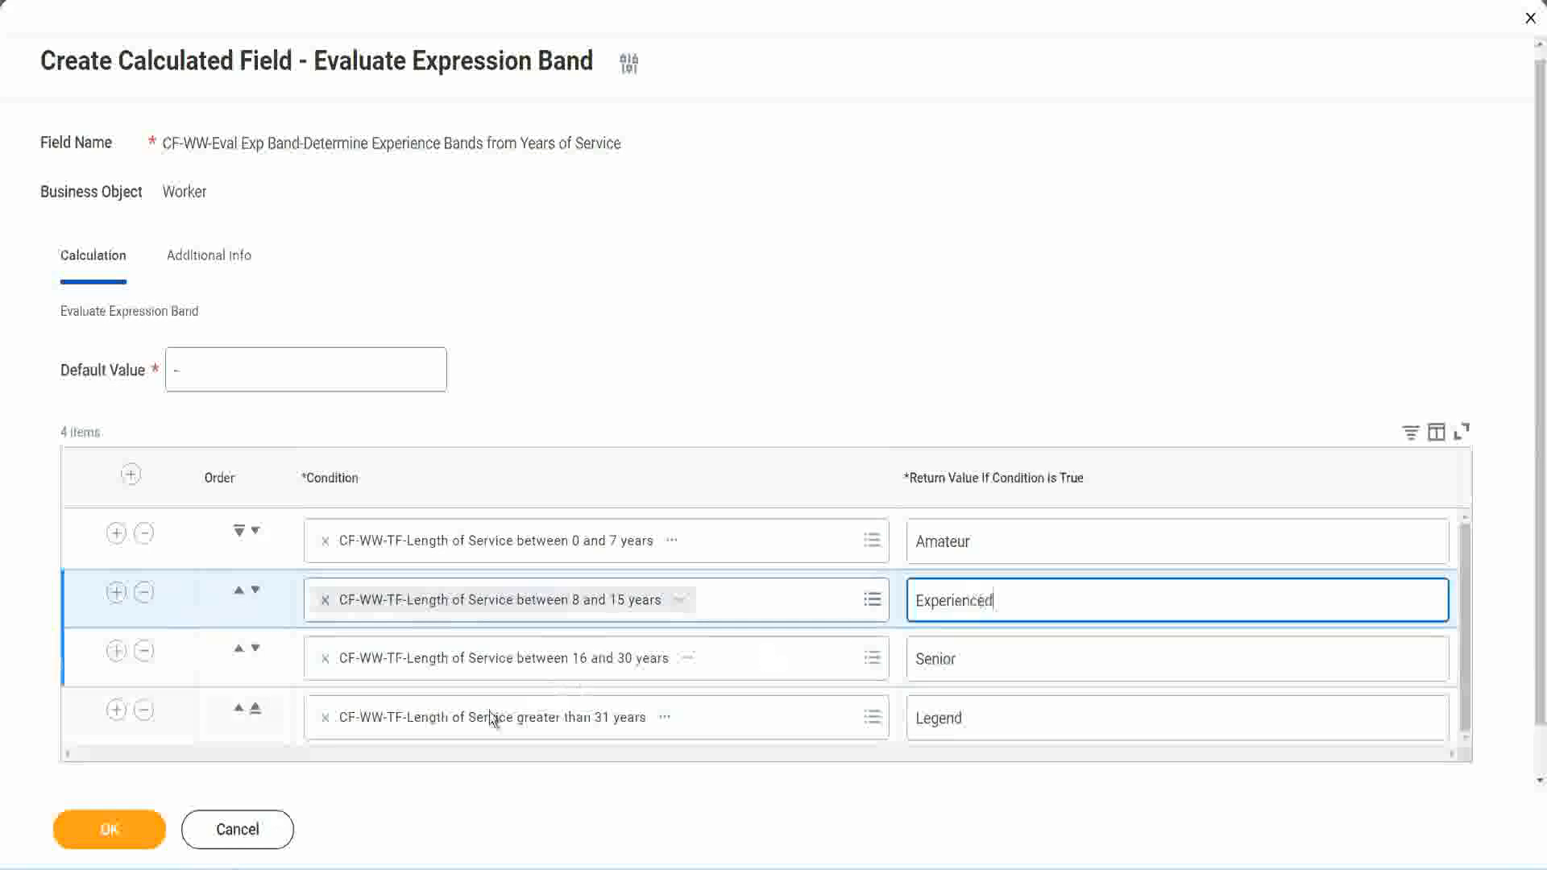
pyautogui.click(139, 835)
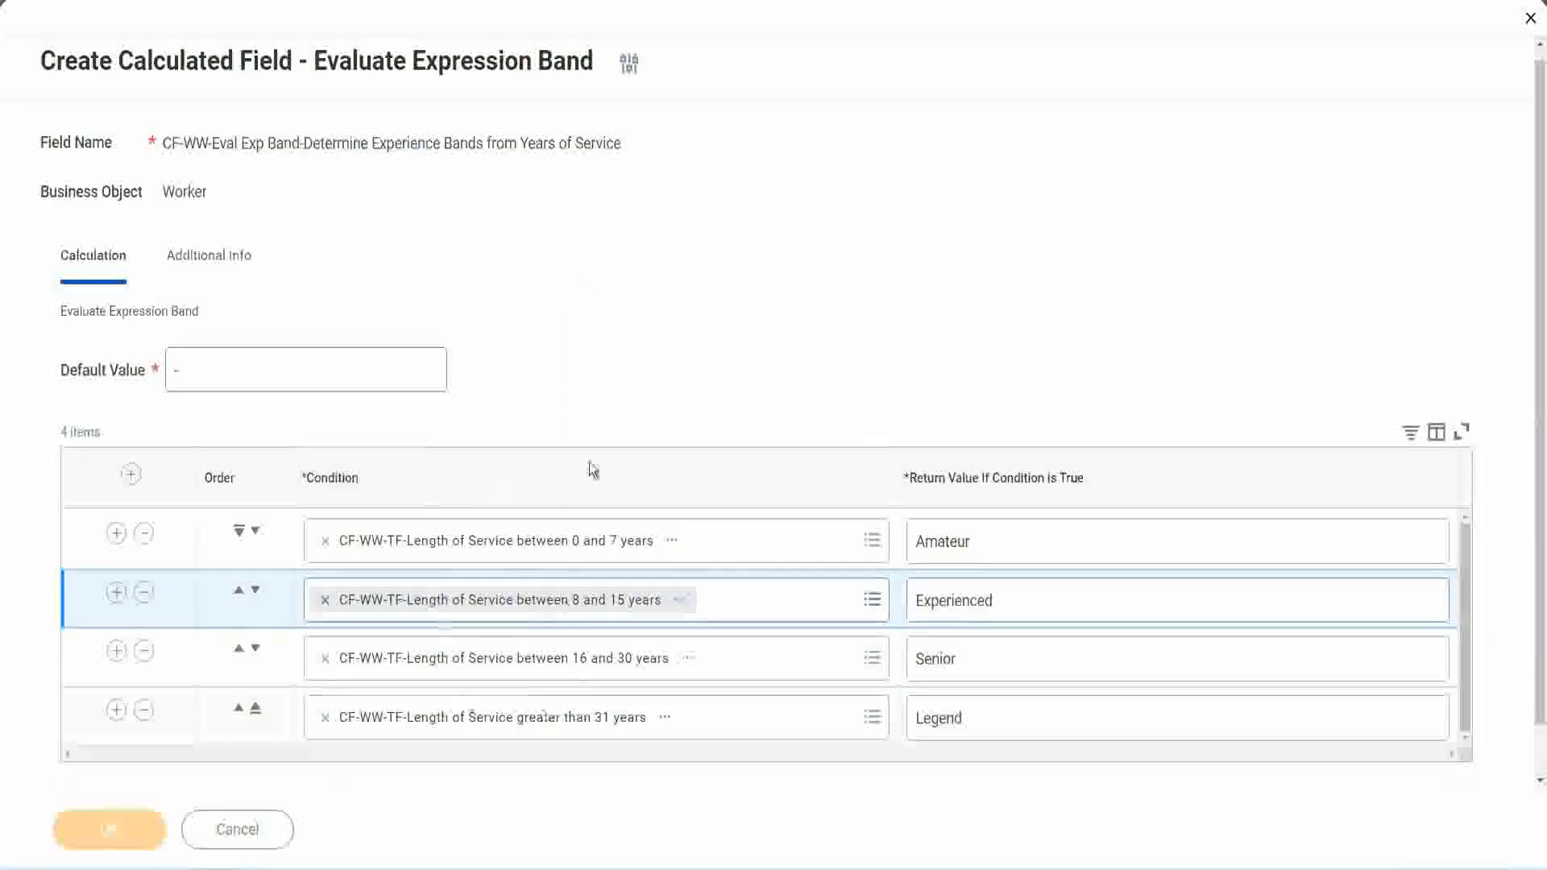
# Review the return value of each condition in the saved Evaluate Expression Band field.
pyautogui.scroll(-3, 529, 491)
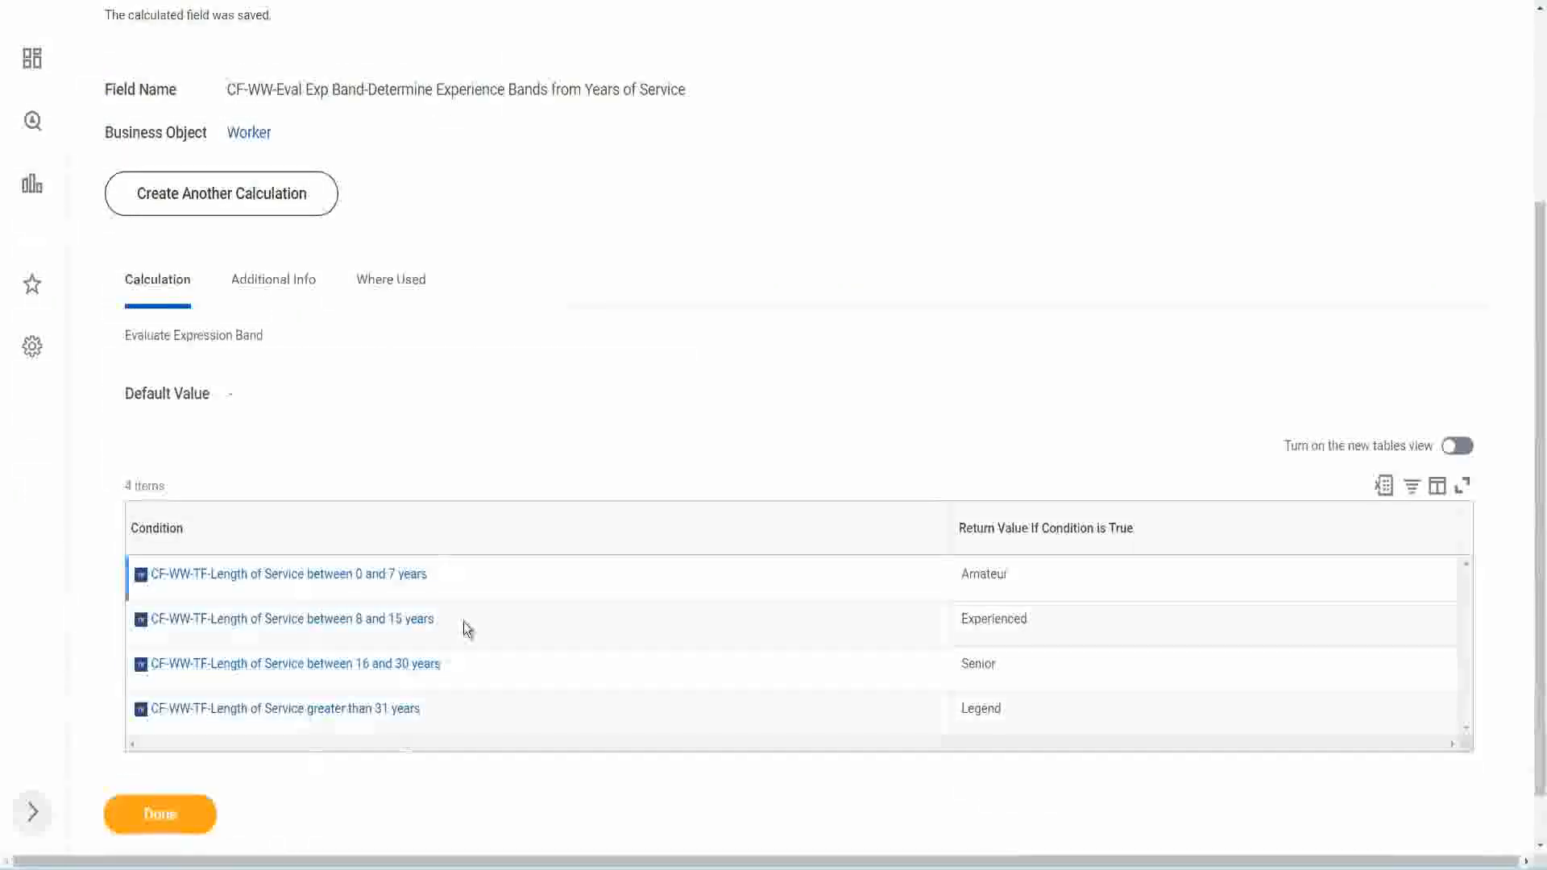
pyautogui.doubleClick(990, 572)
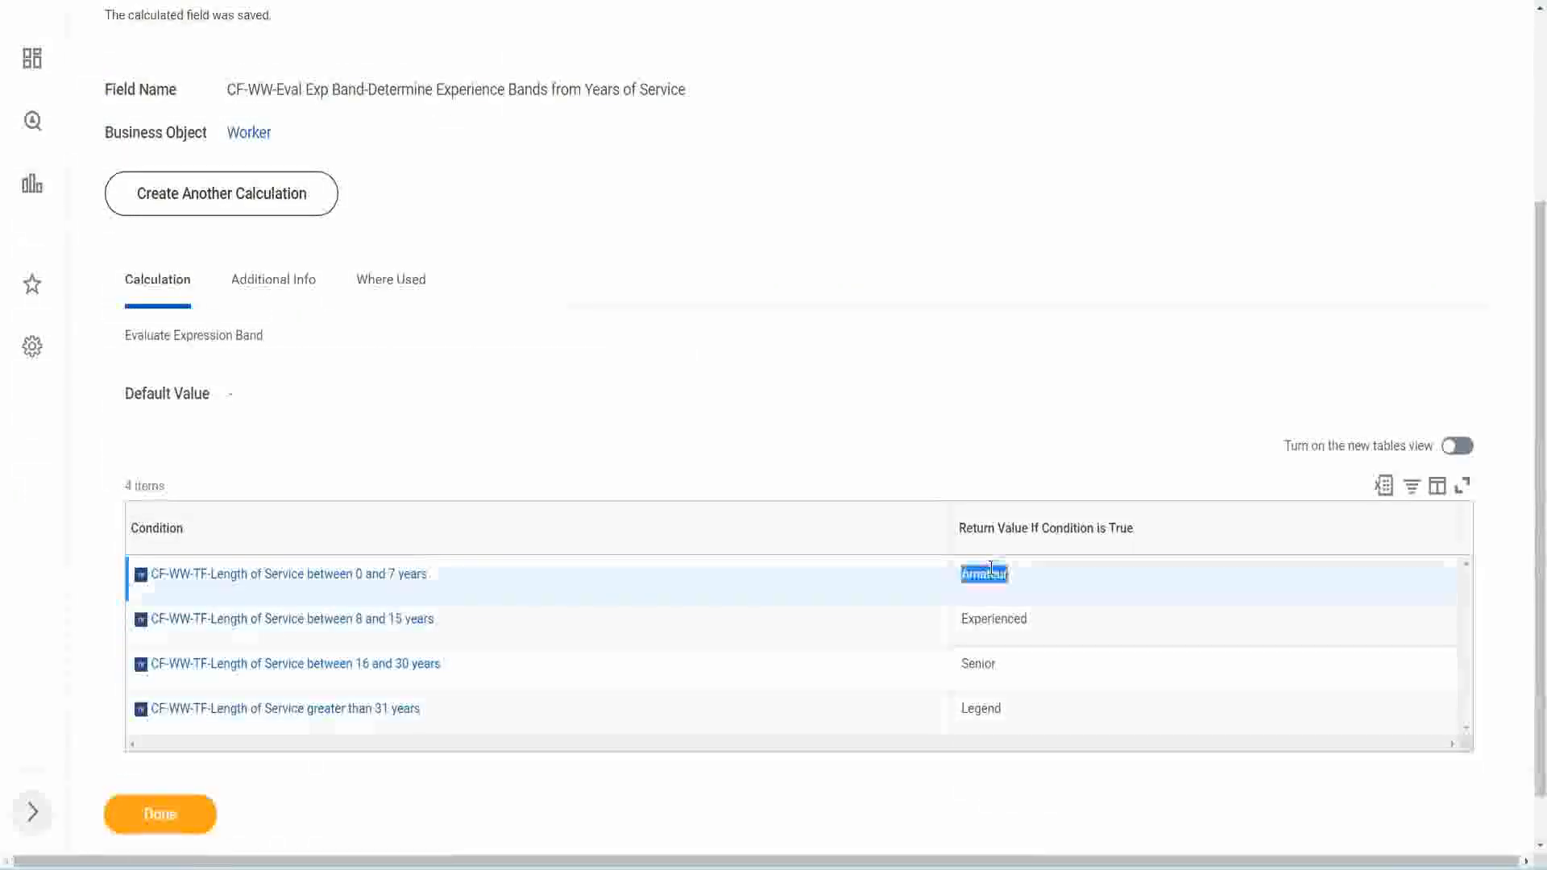
pyautogui.doubleClick(981, 619)
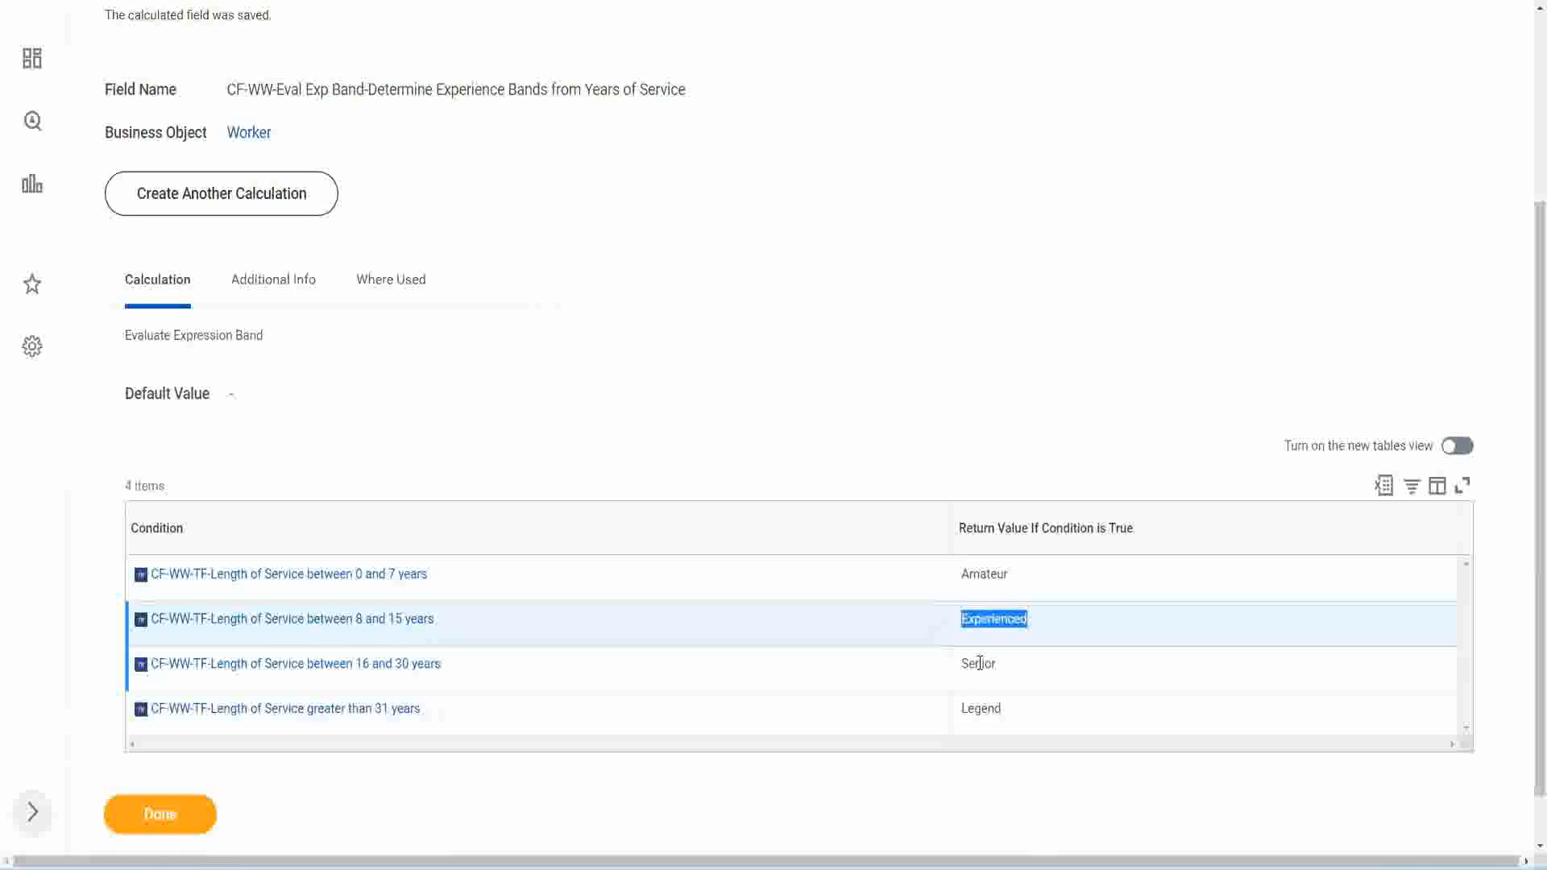
pyautogui.doubleClick(979, 662)
pyautogui.click(984, 702)
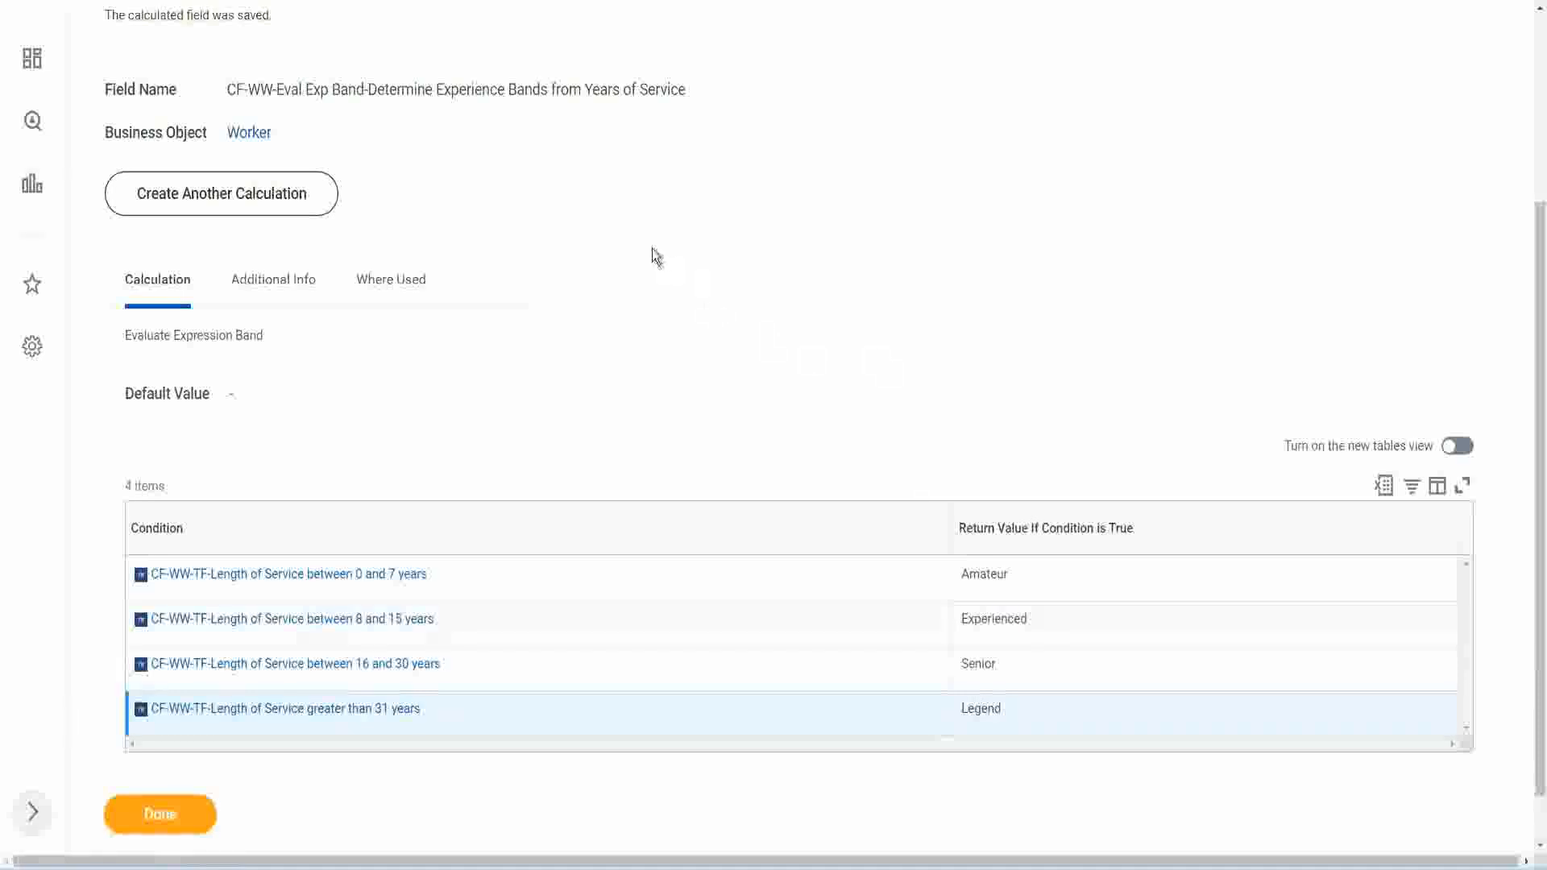
pyautogui.scroll(3, 656, 256)
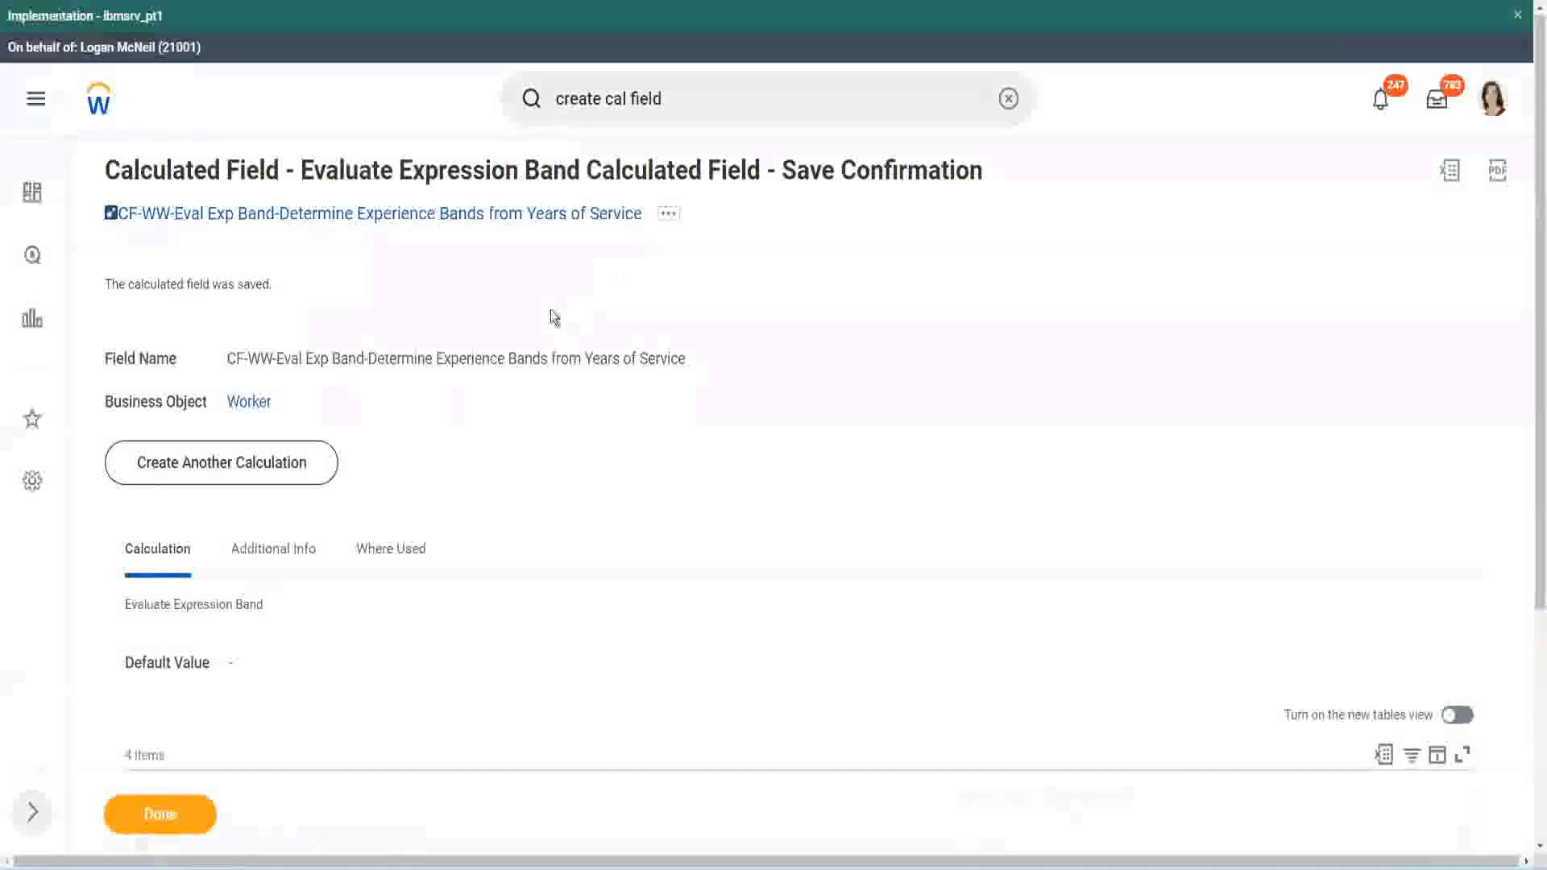
# Copy the saved band field's name and look over its default value, condition table and the Calculated Fields - Functions slide.
pyautogui.rightClick(505, 217)
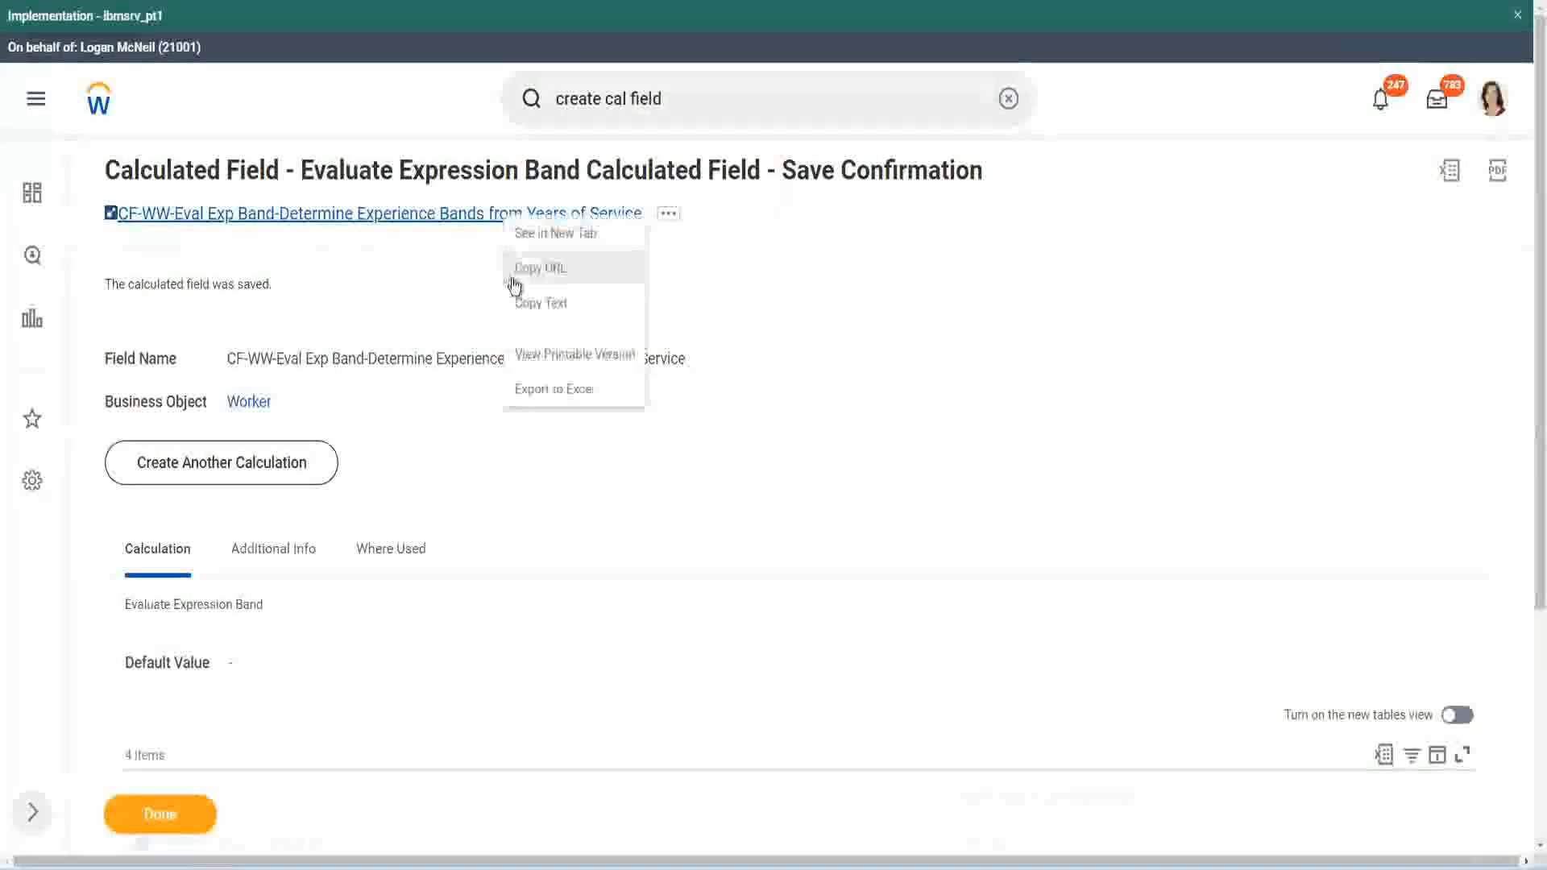
pyautogui.click(520, 303)
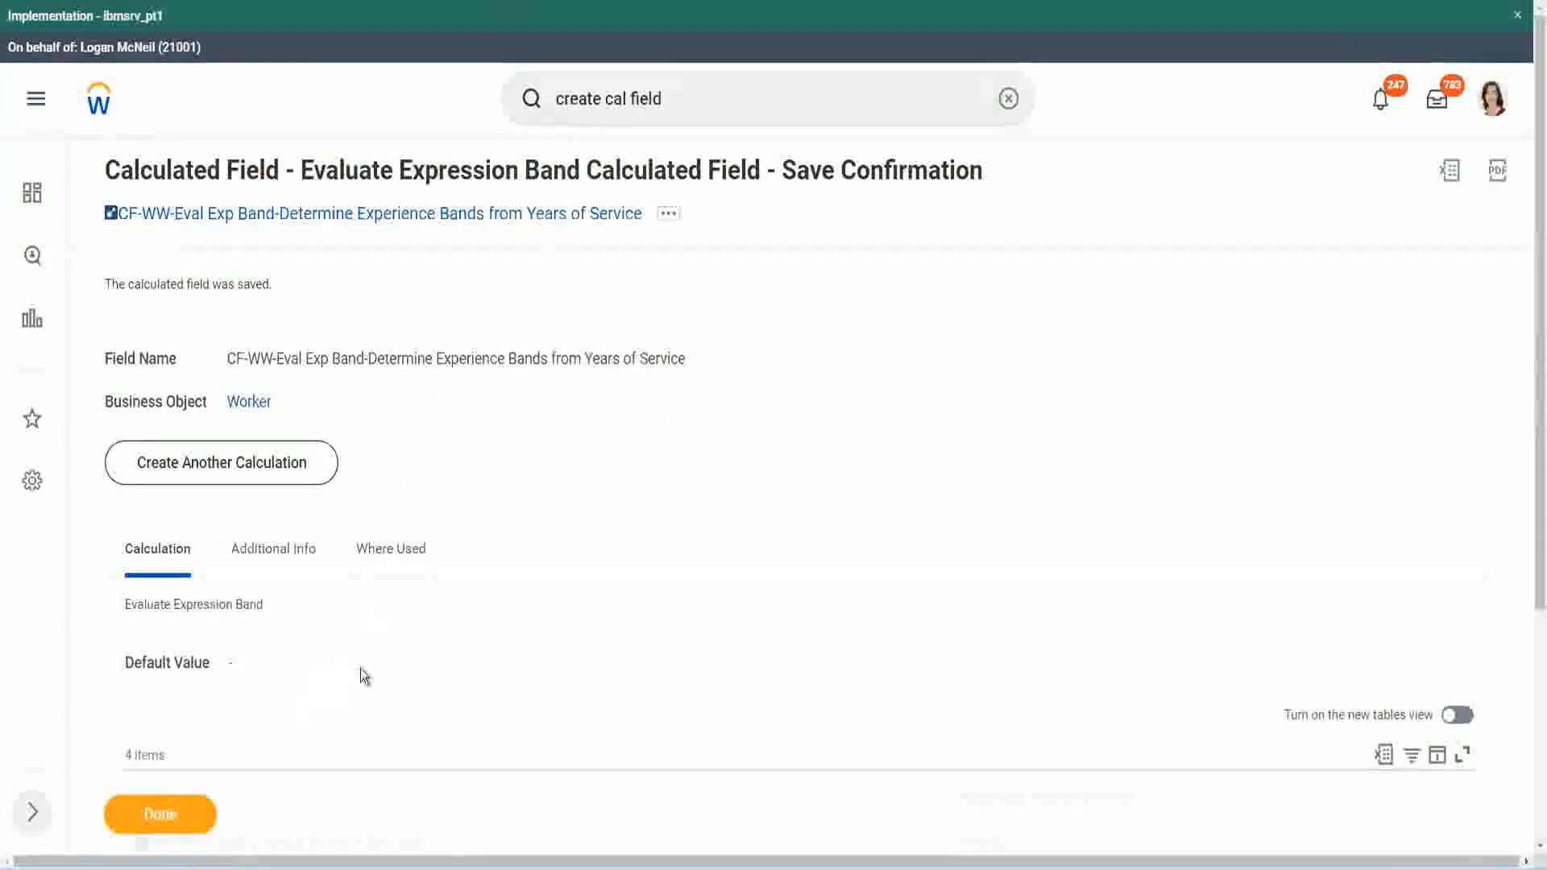
pyautogui.scroll(-3, 511, 623)
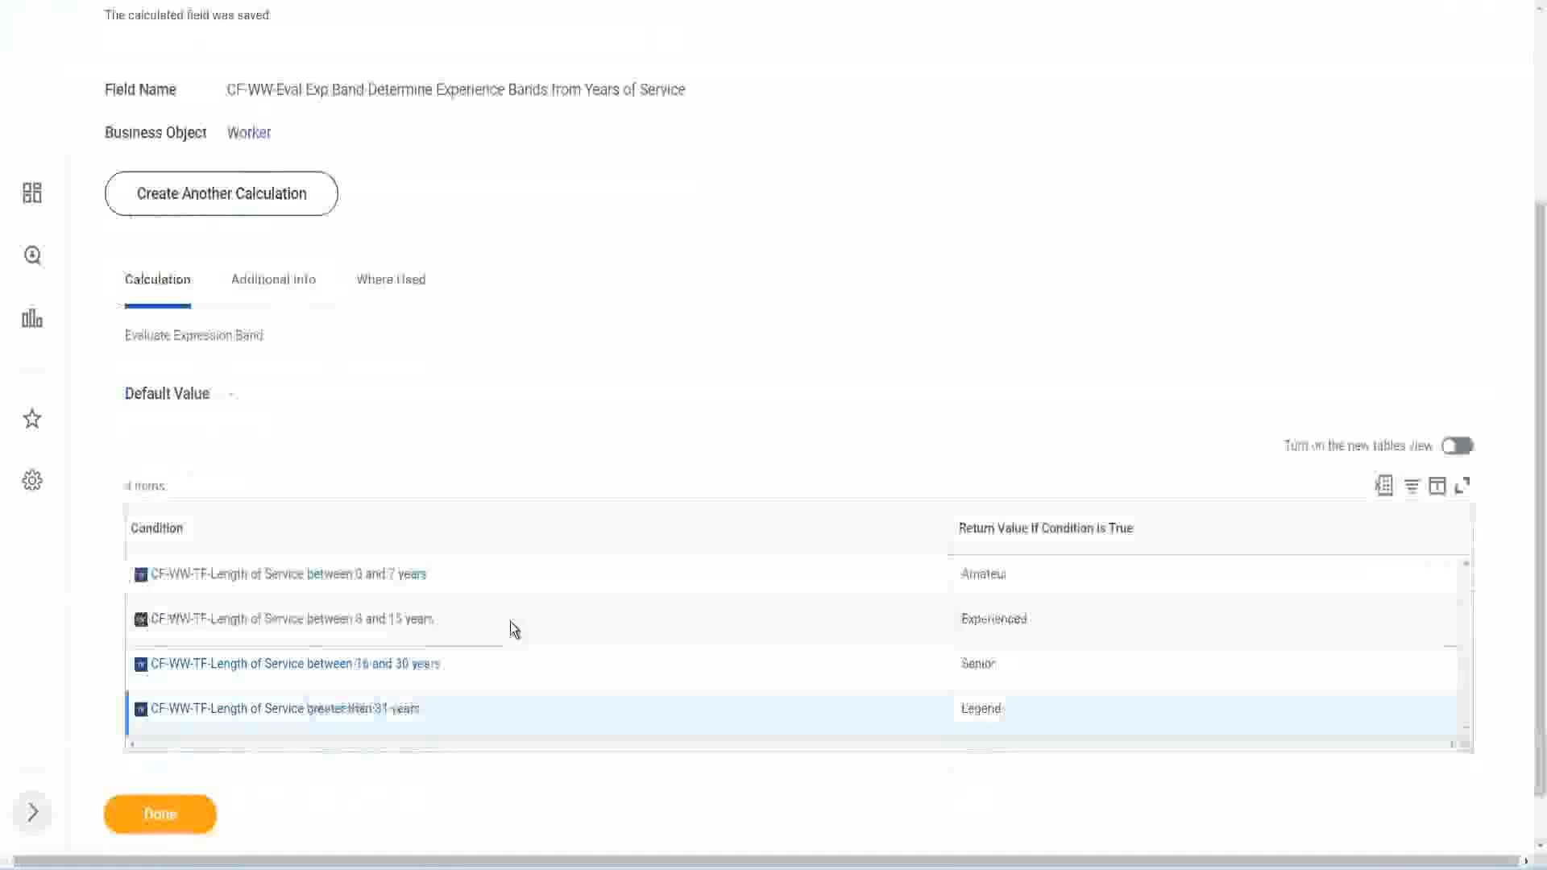
pyautogui.scroll(-1, 510, 622)
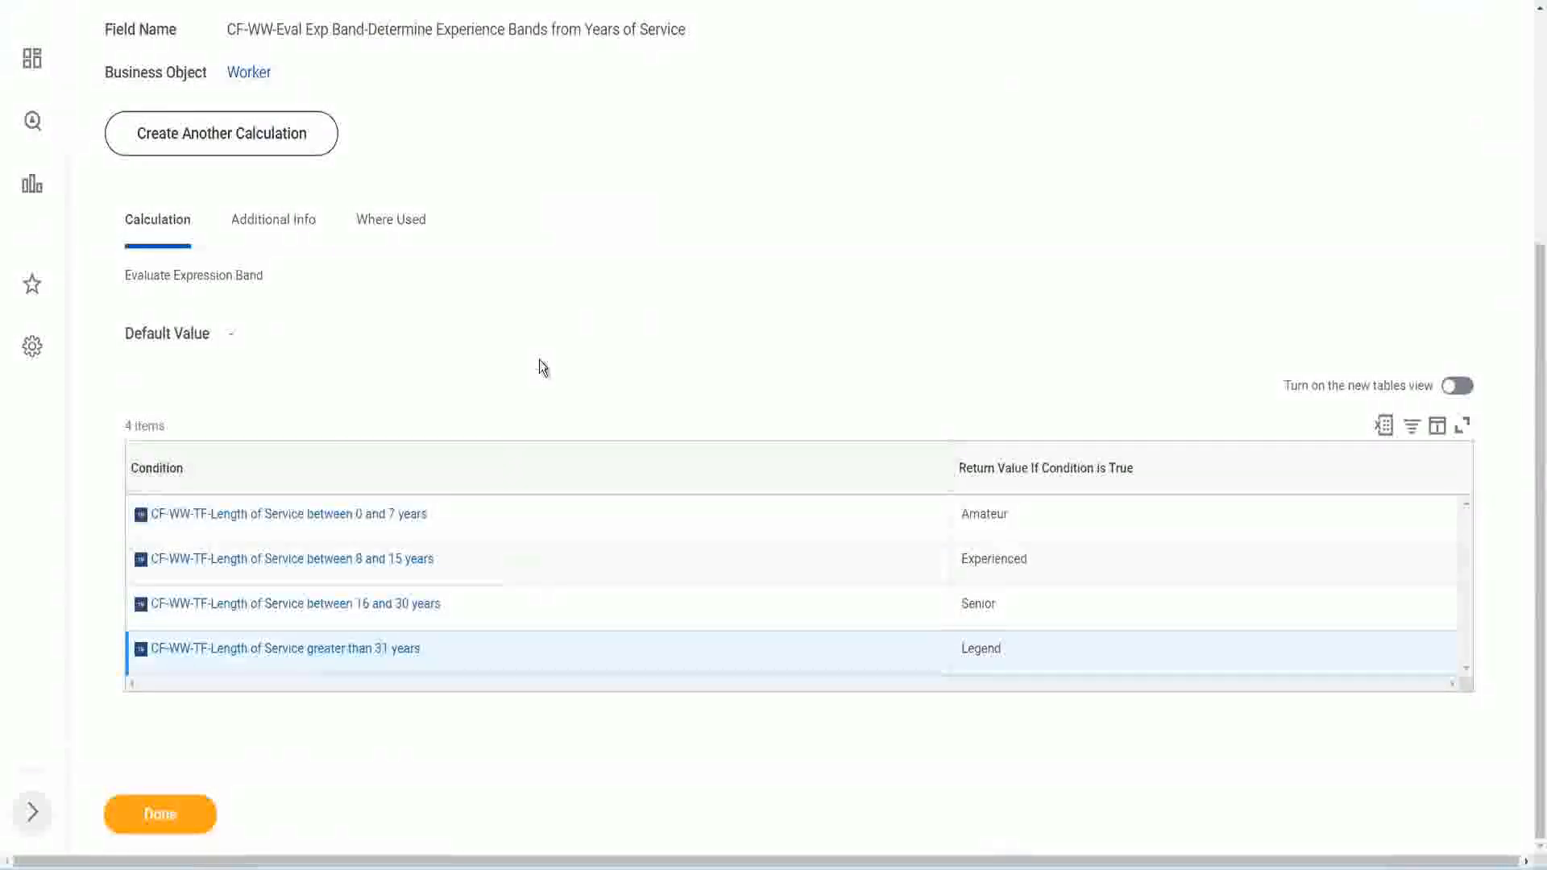
pyautogui.scroll(2, 539, 360)
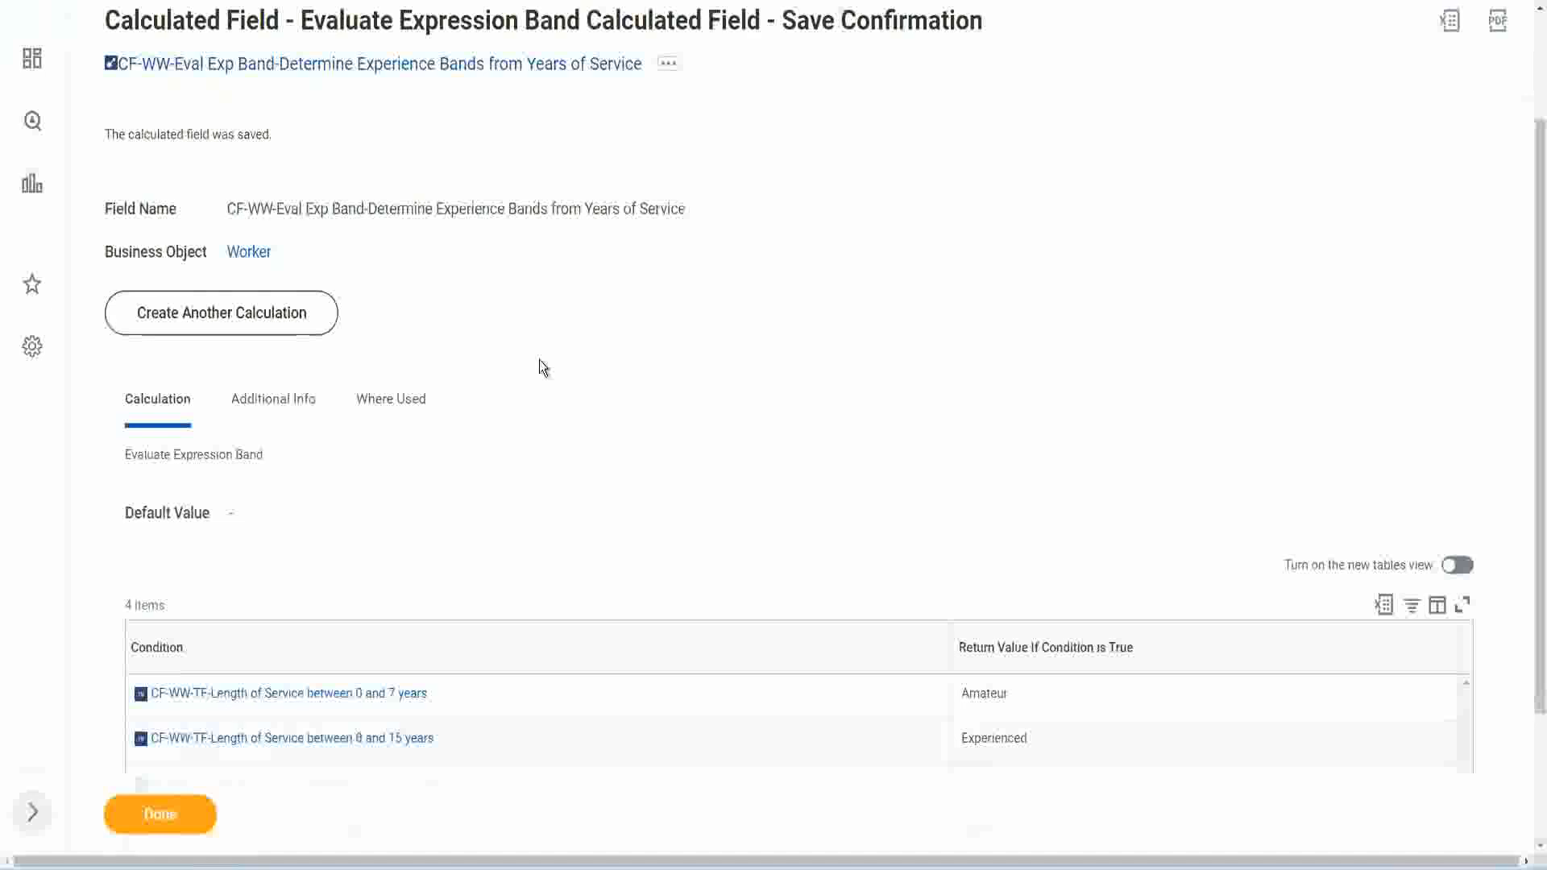
pyautogui.scroll(-2, 539, 360)
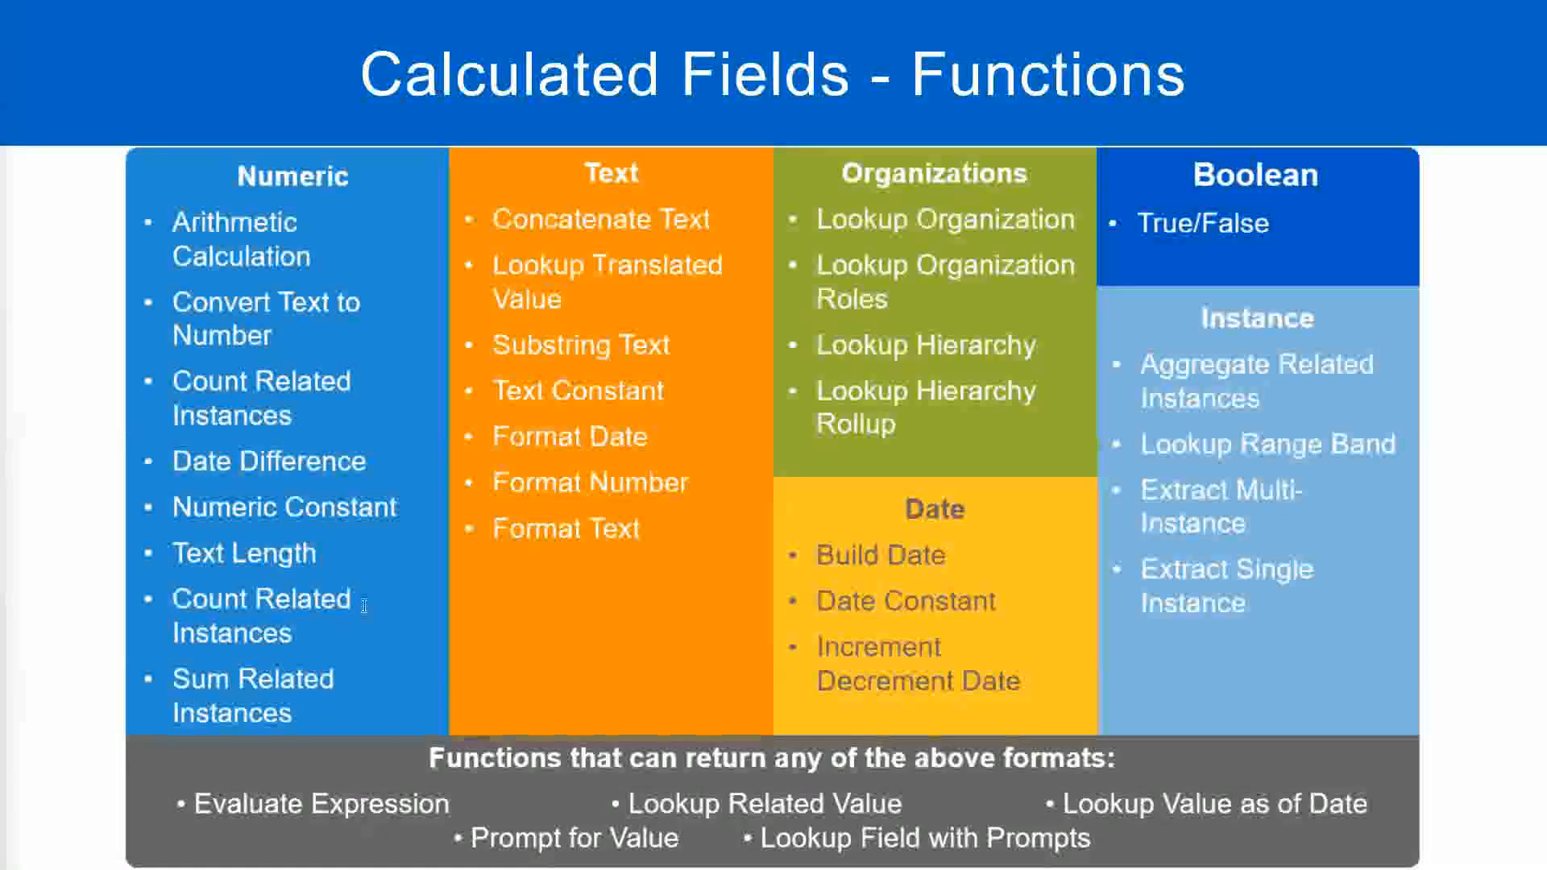
pyautogui.hotkey('alt', 'Tab')
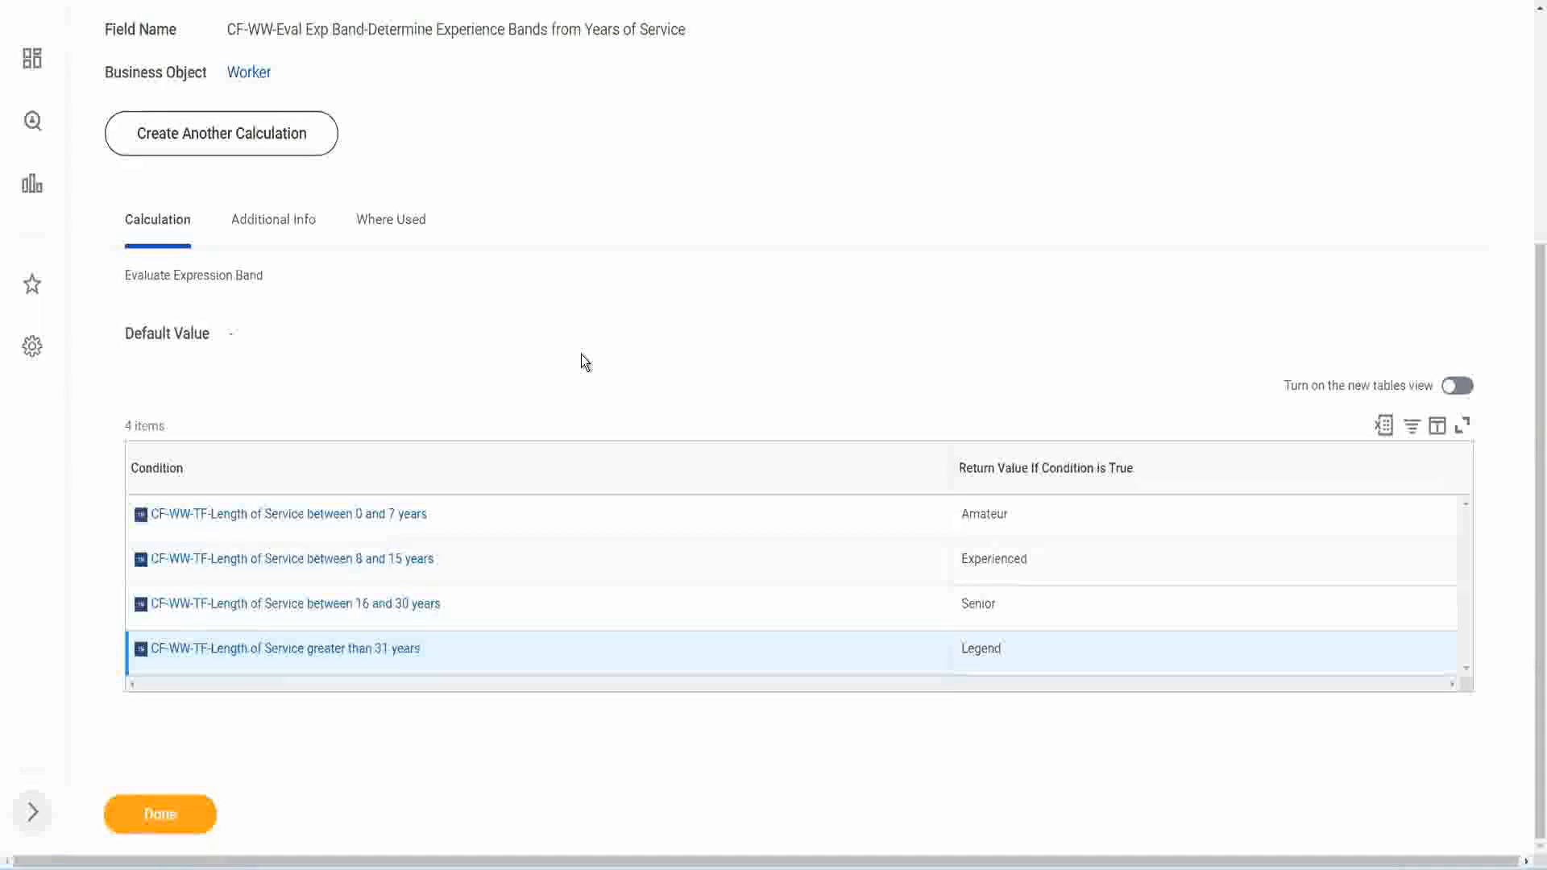
pyautogui.scroll(1, 581, 355)
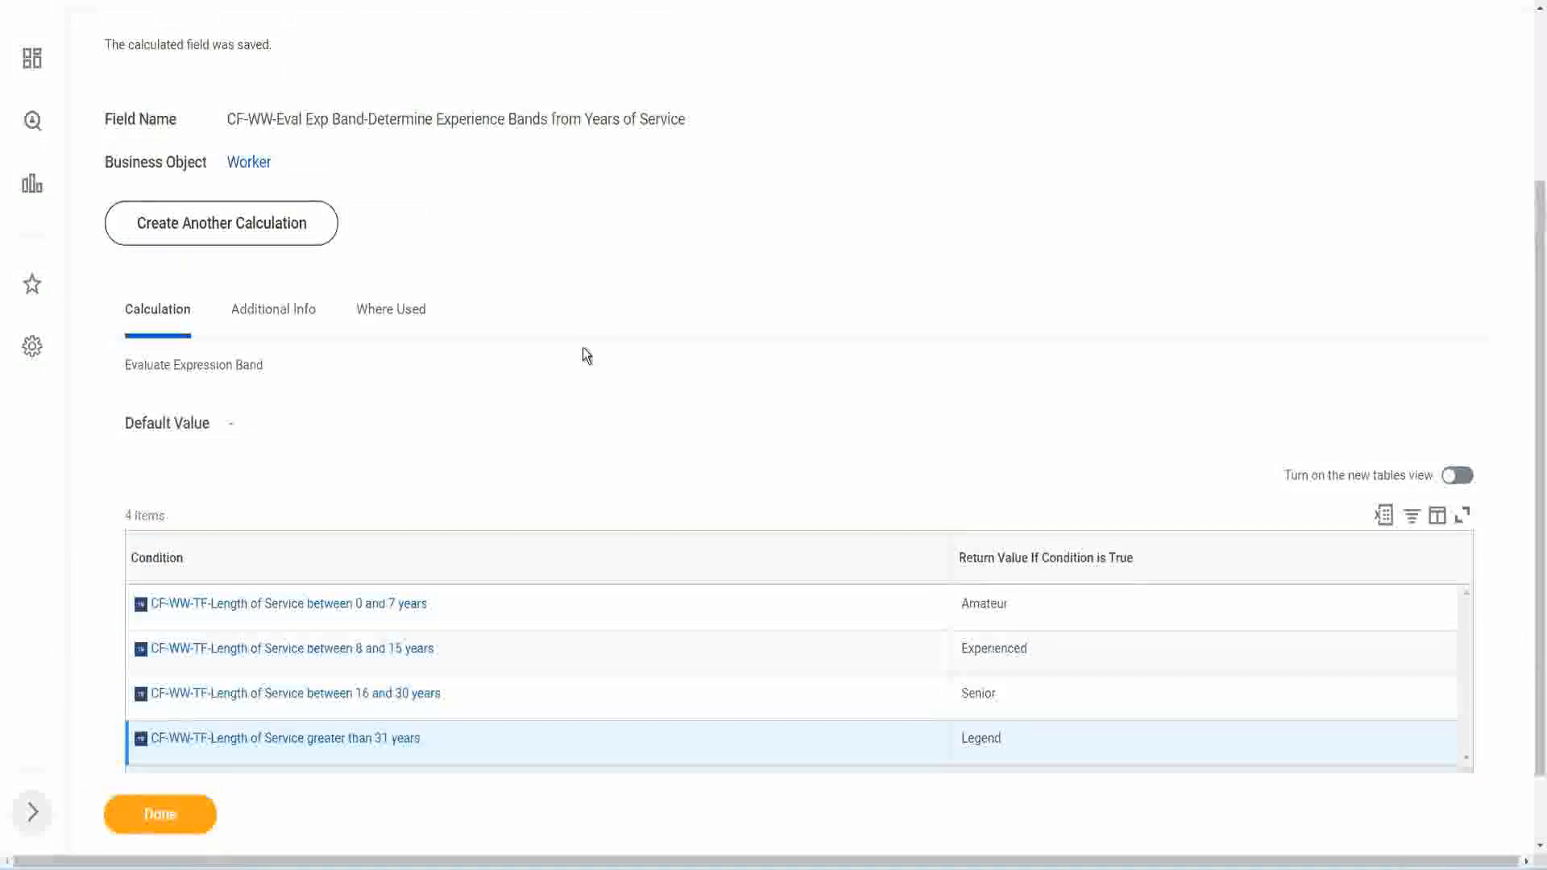
pyautogui.scroll(3, 582, 354)
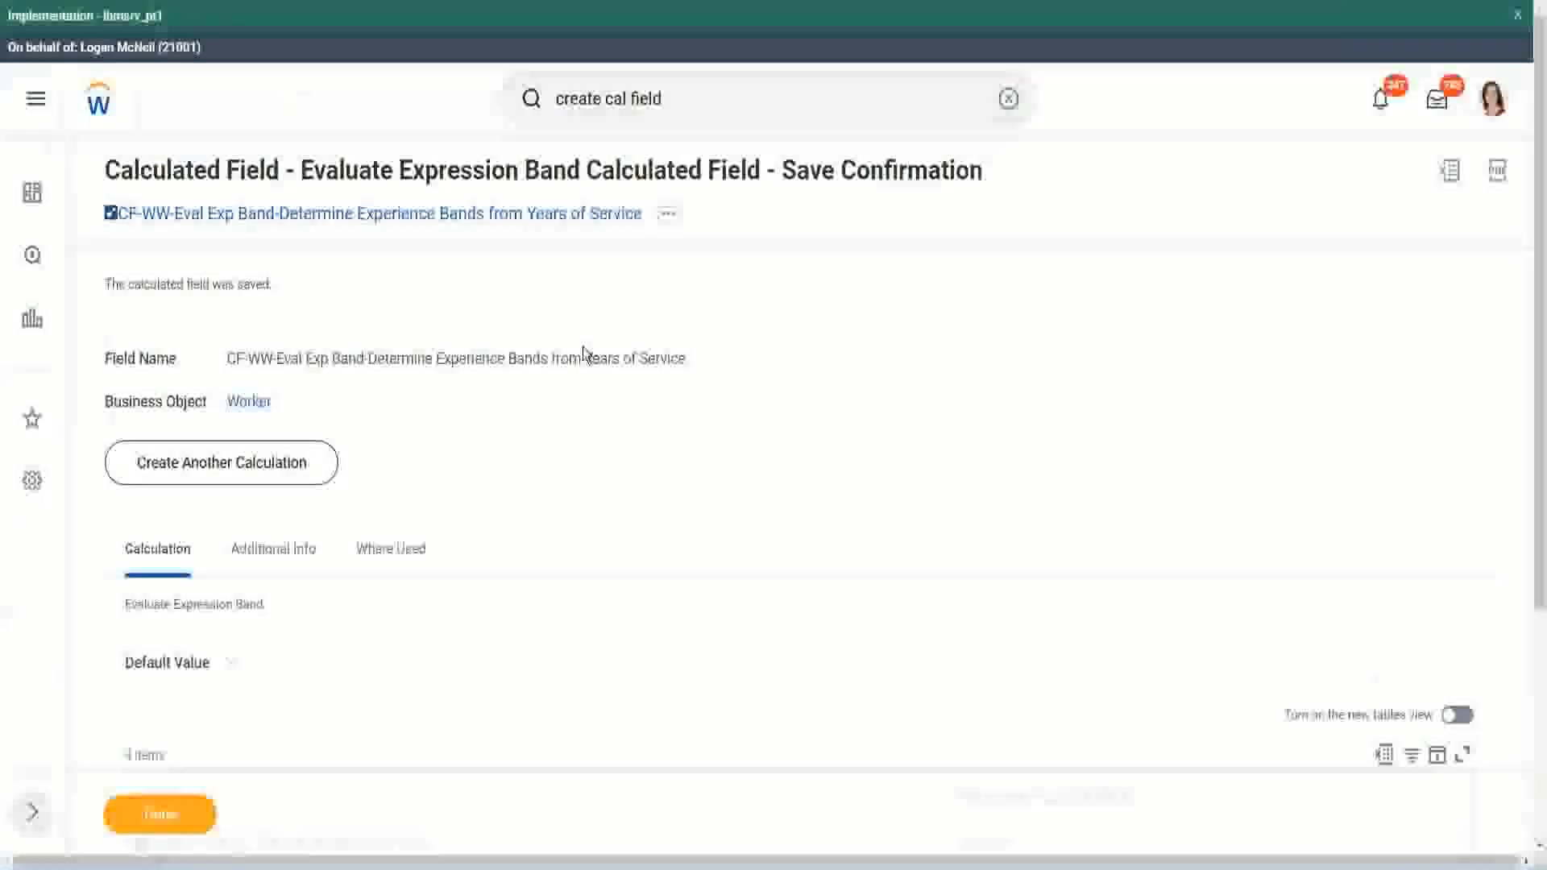
pyautogui.scroll(-4, 580, 356)
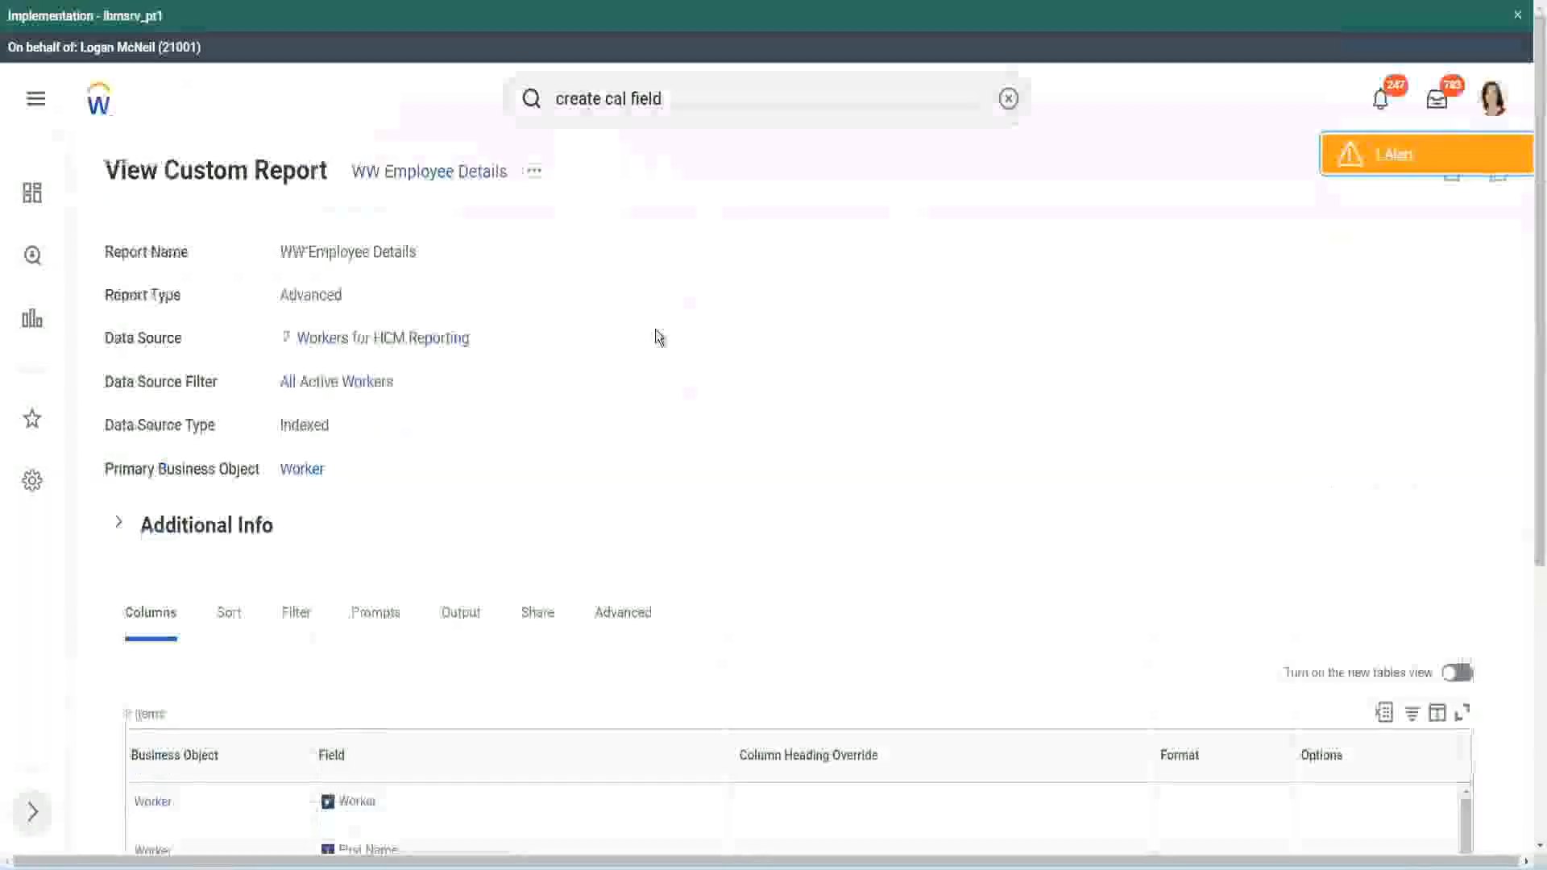
# Open the WW Employee Details custom report for editing and add a blank Worker column row below the Experience Bands row.
pyautogui.click(534, 171)
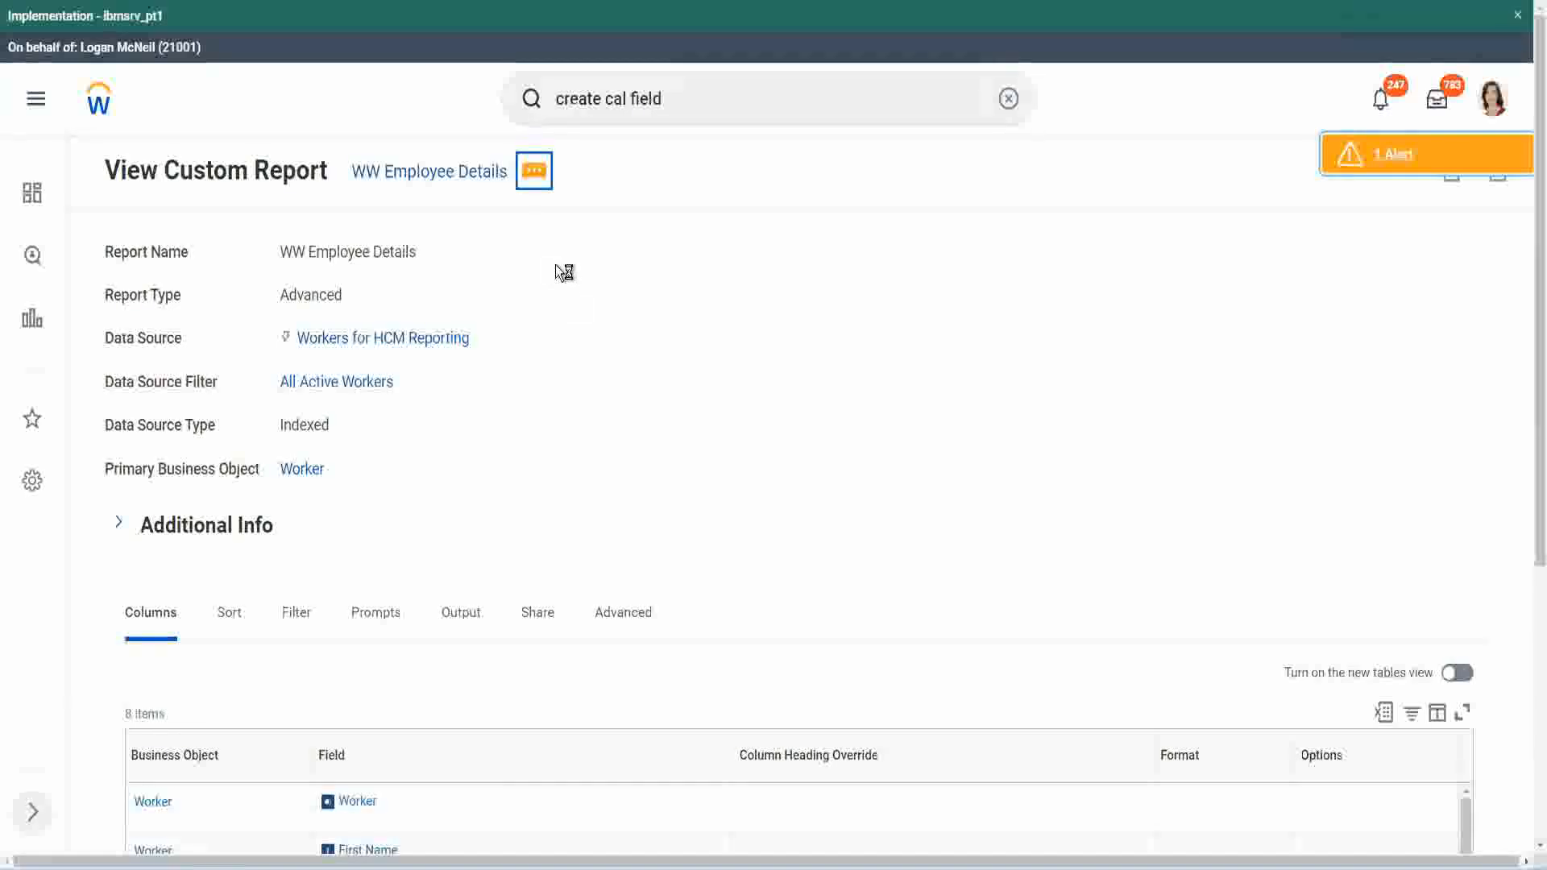
pyautogui.moveTo(626, 259)
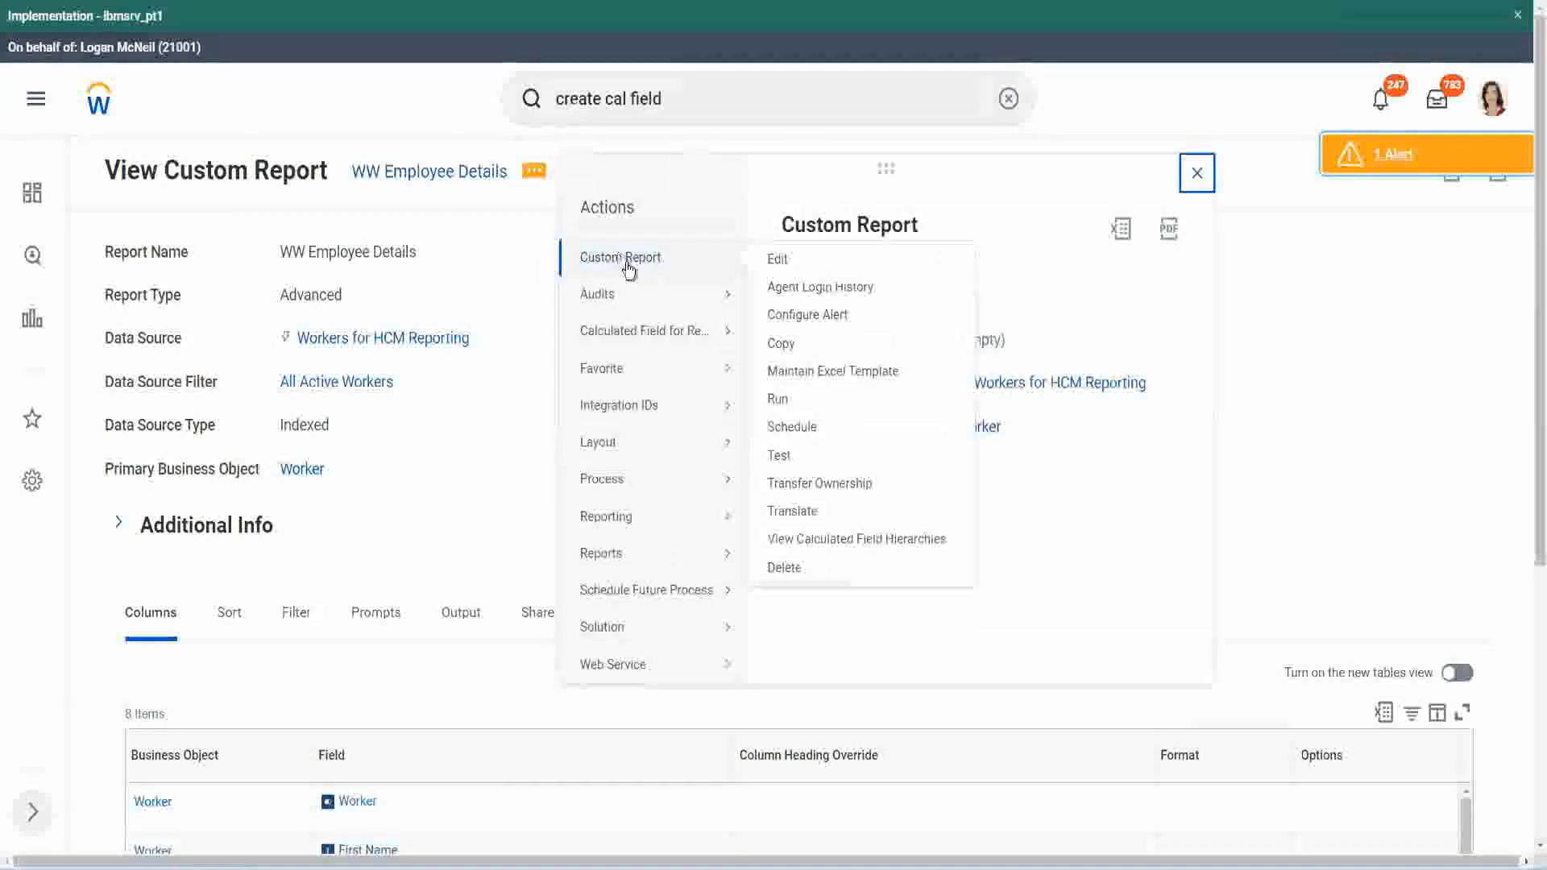
pyautogui.click(778, 259)
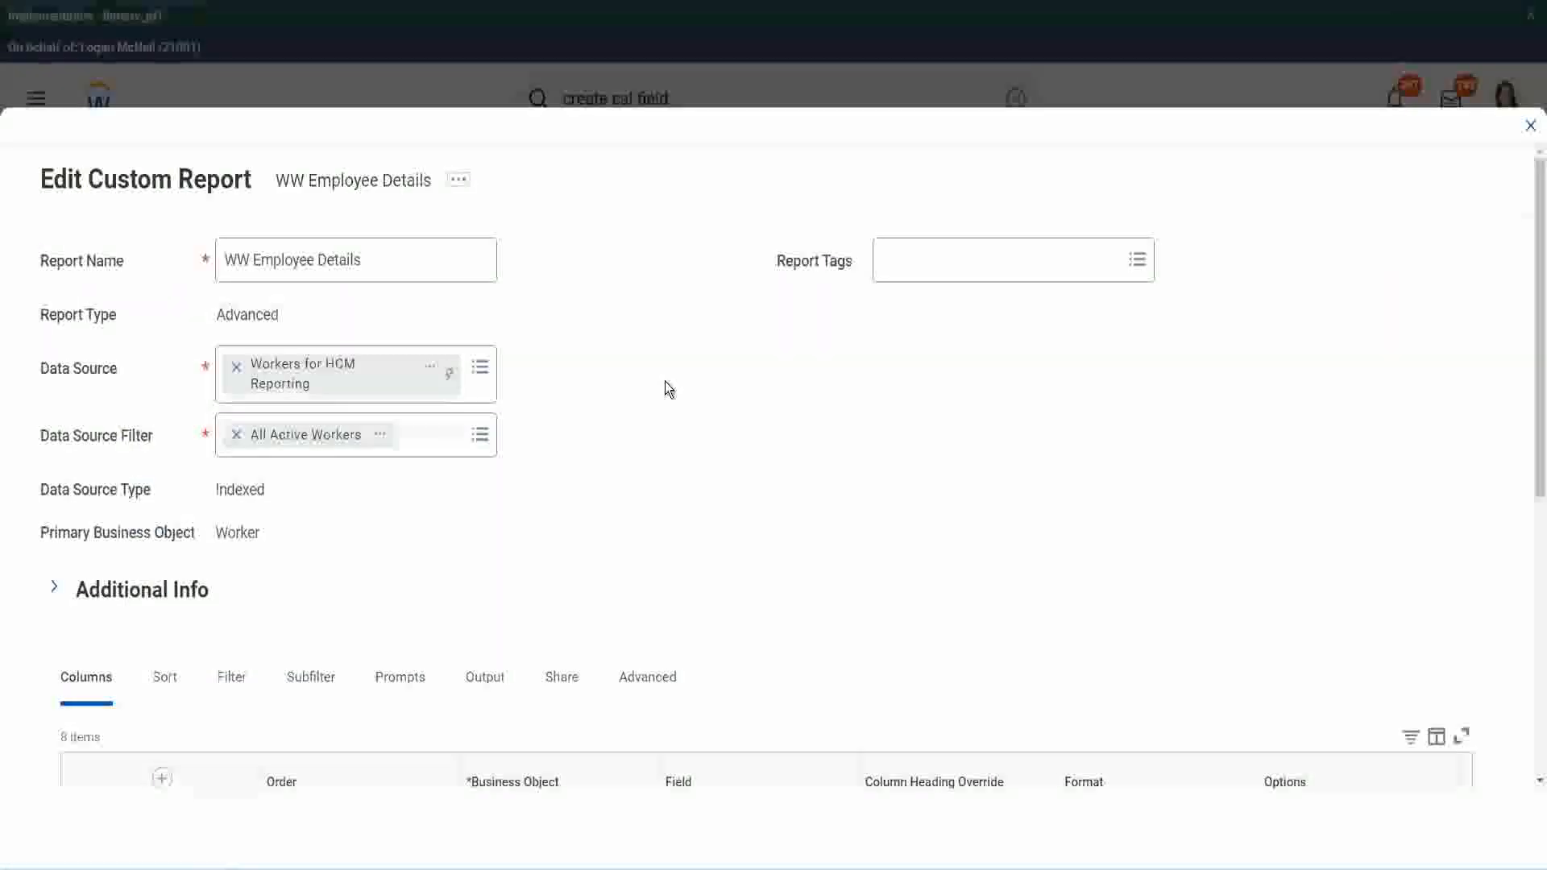
pyautogui.scroll(-9, 563, 674)
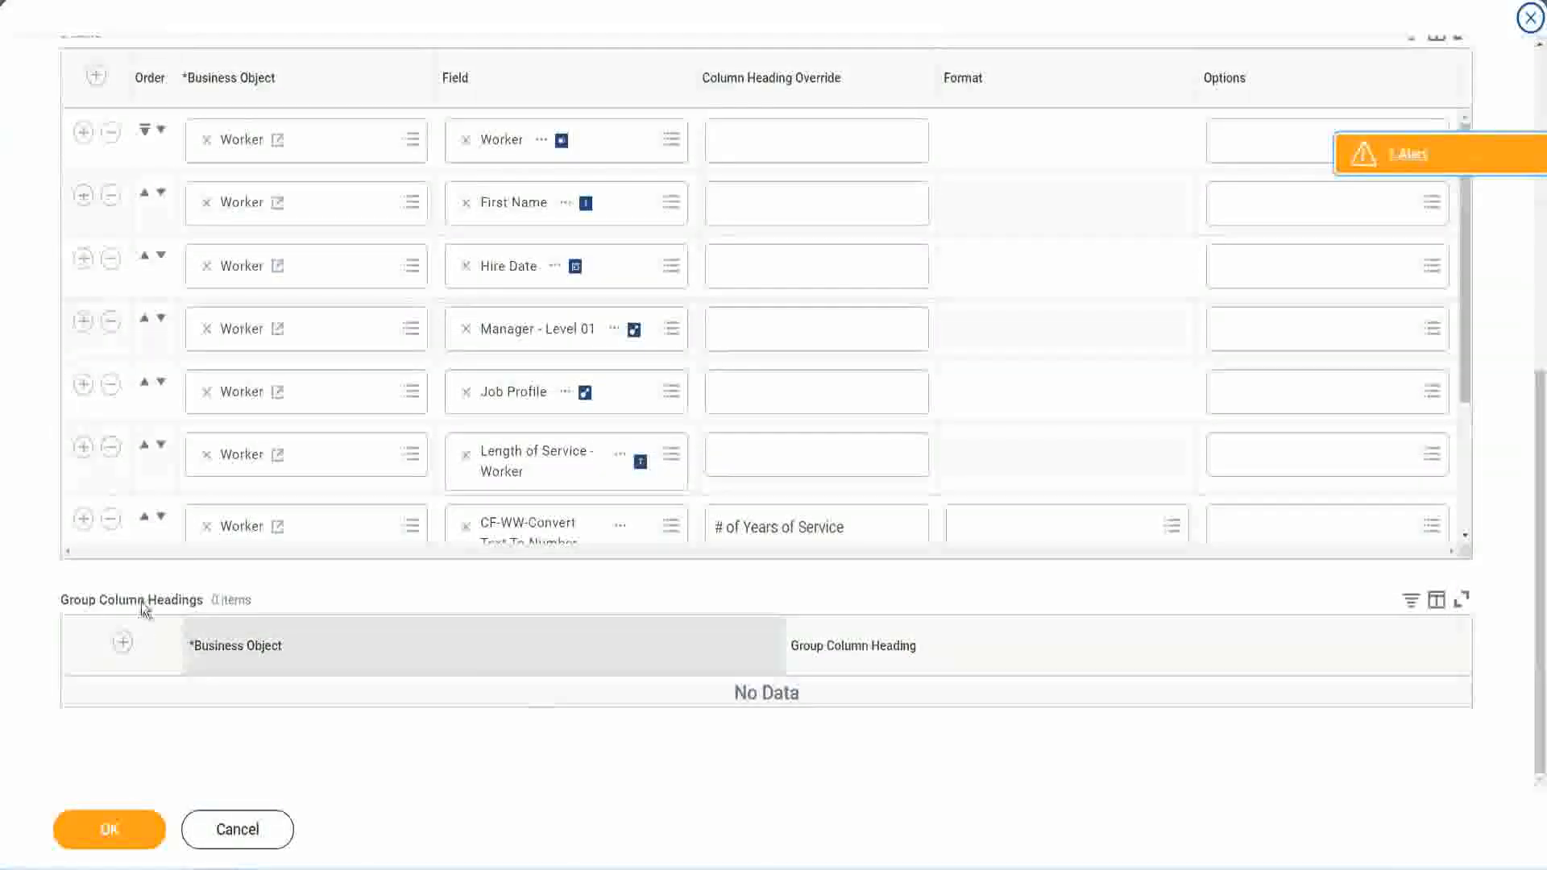
pyautogui.scroll(-3, 328, 390)
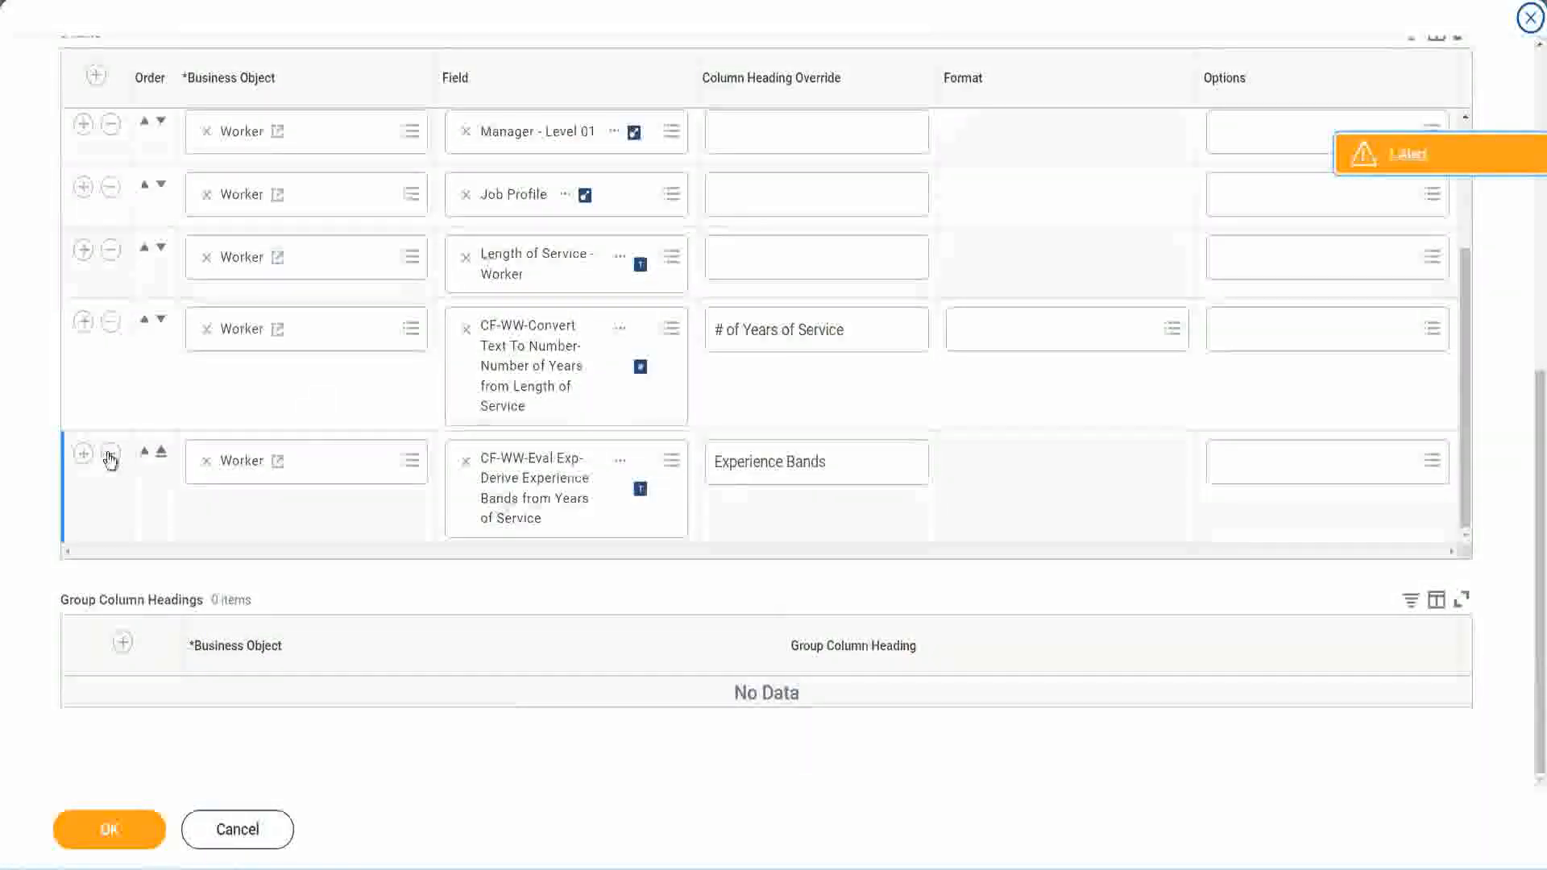
pyautogui.click(83, 453)
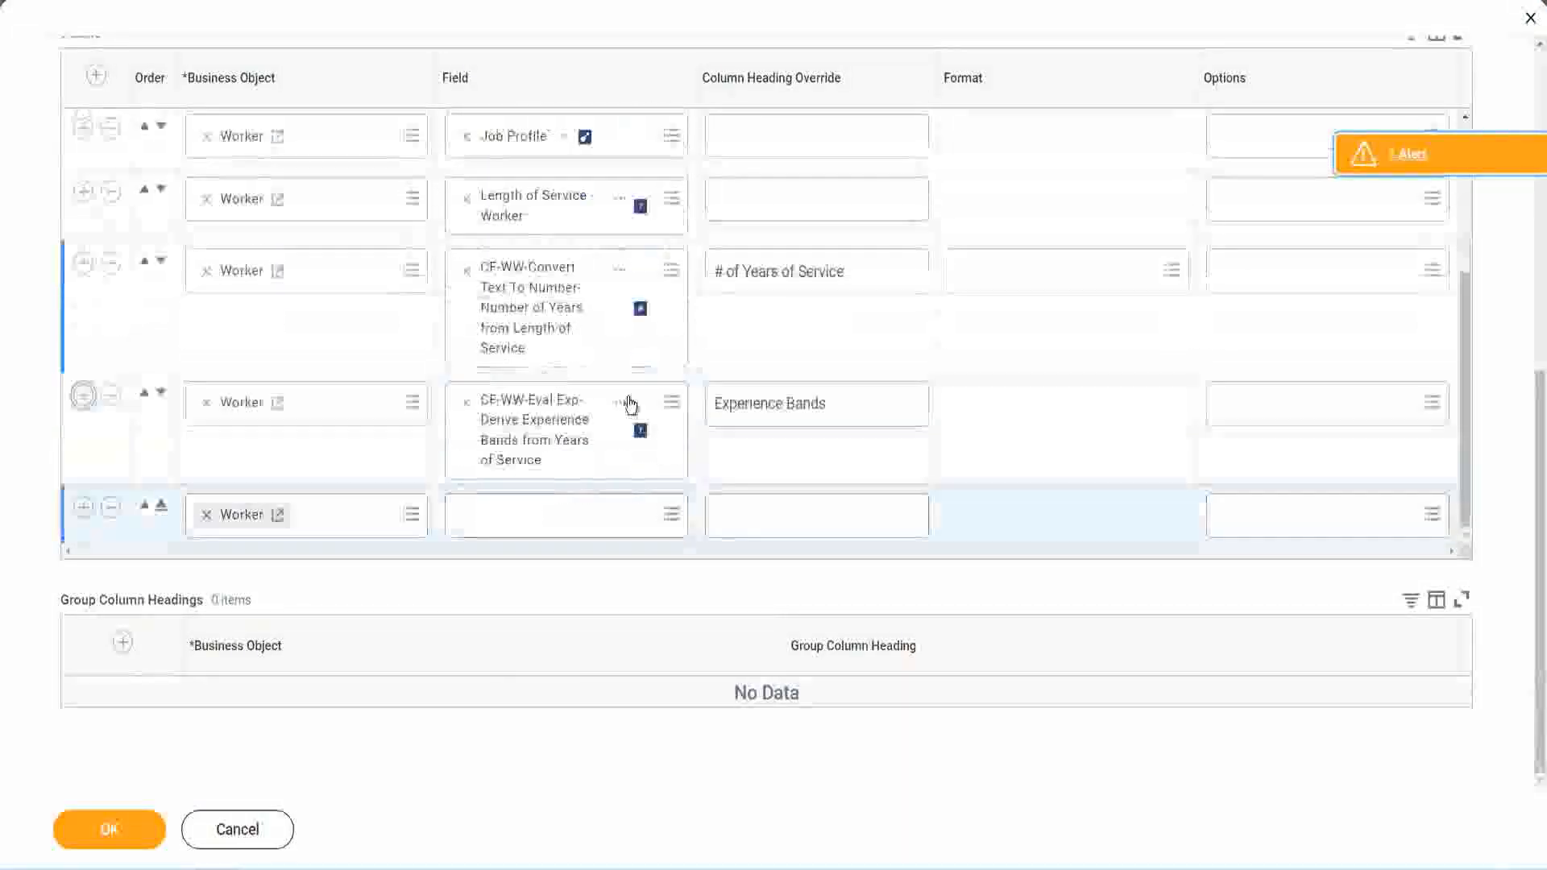
# Copy the name of the Experience Bands row's calculated field into the field search of the new column row.
pyautogui.rightClick(538, 435)
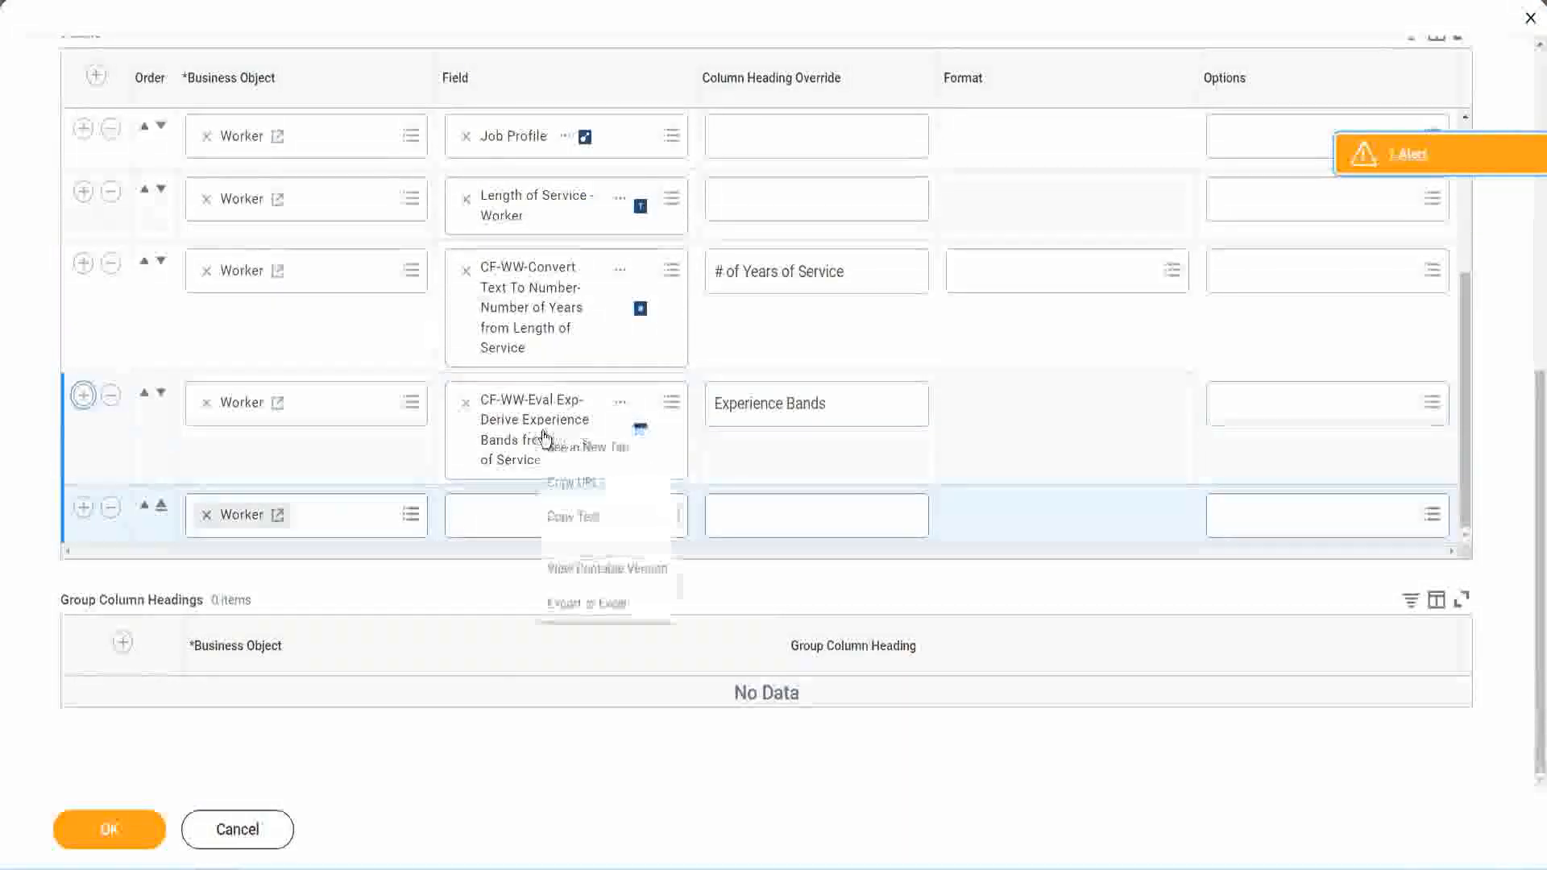
pyautogui.click(580, 516)
pyautogui.click(516, 523)
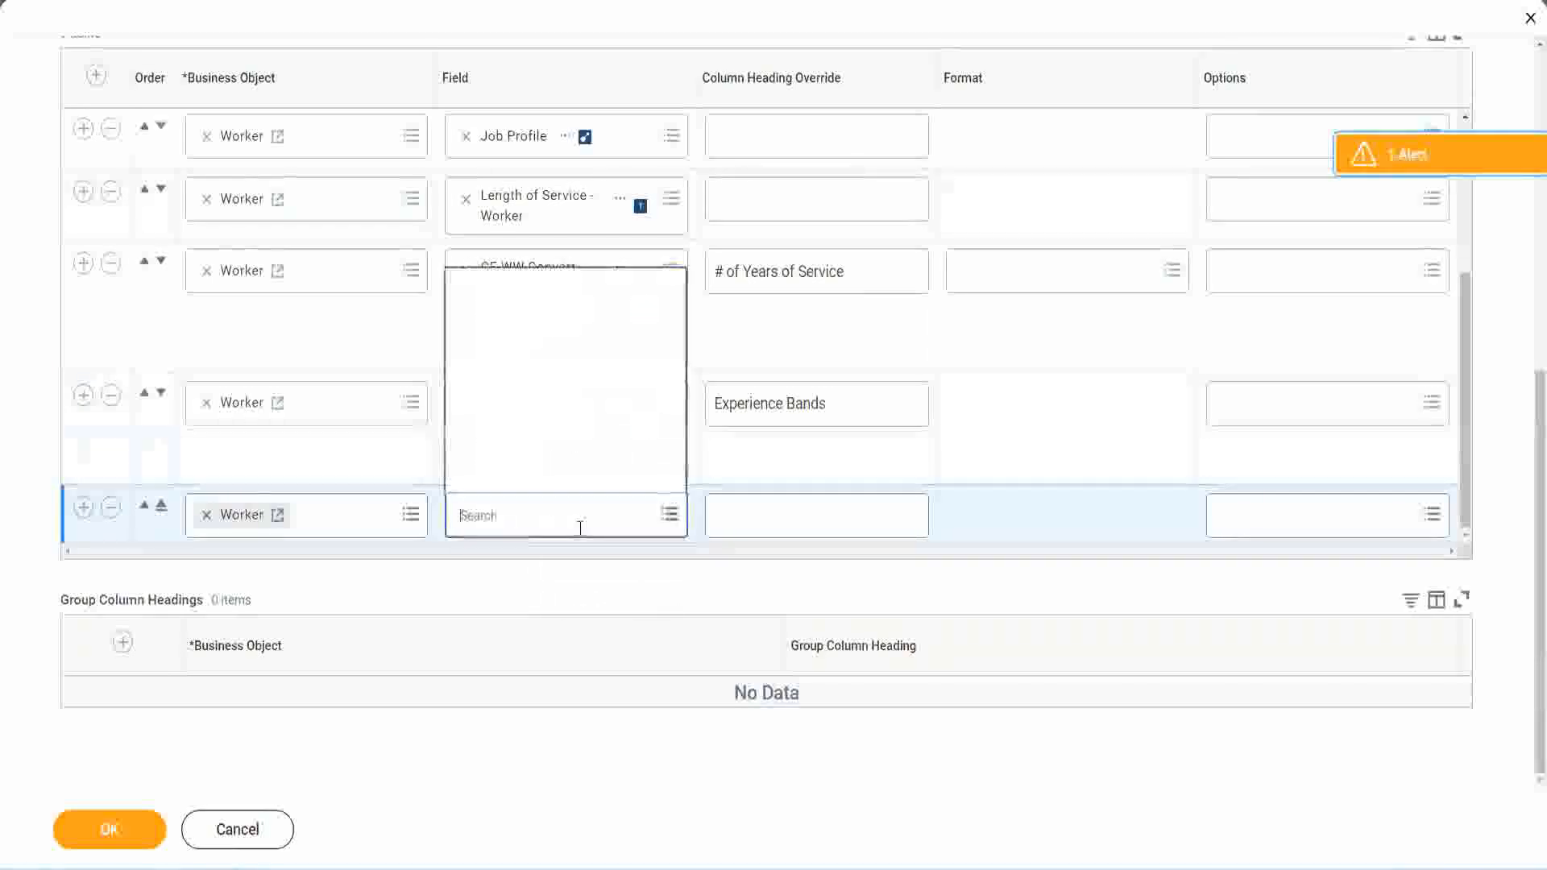
pyautogui.write('Experience Bands from Years of Service')
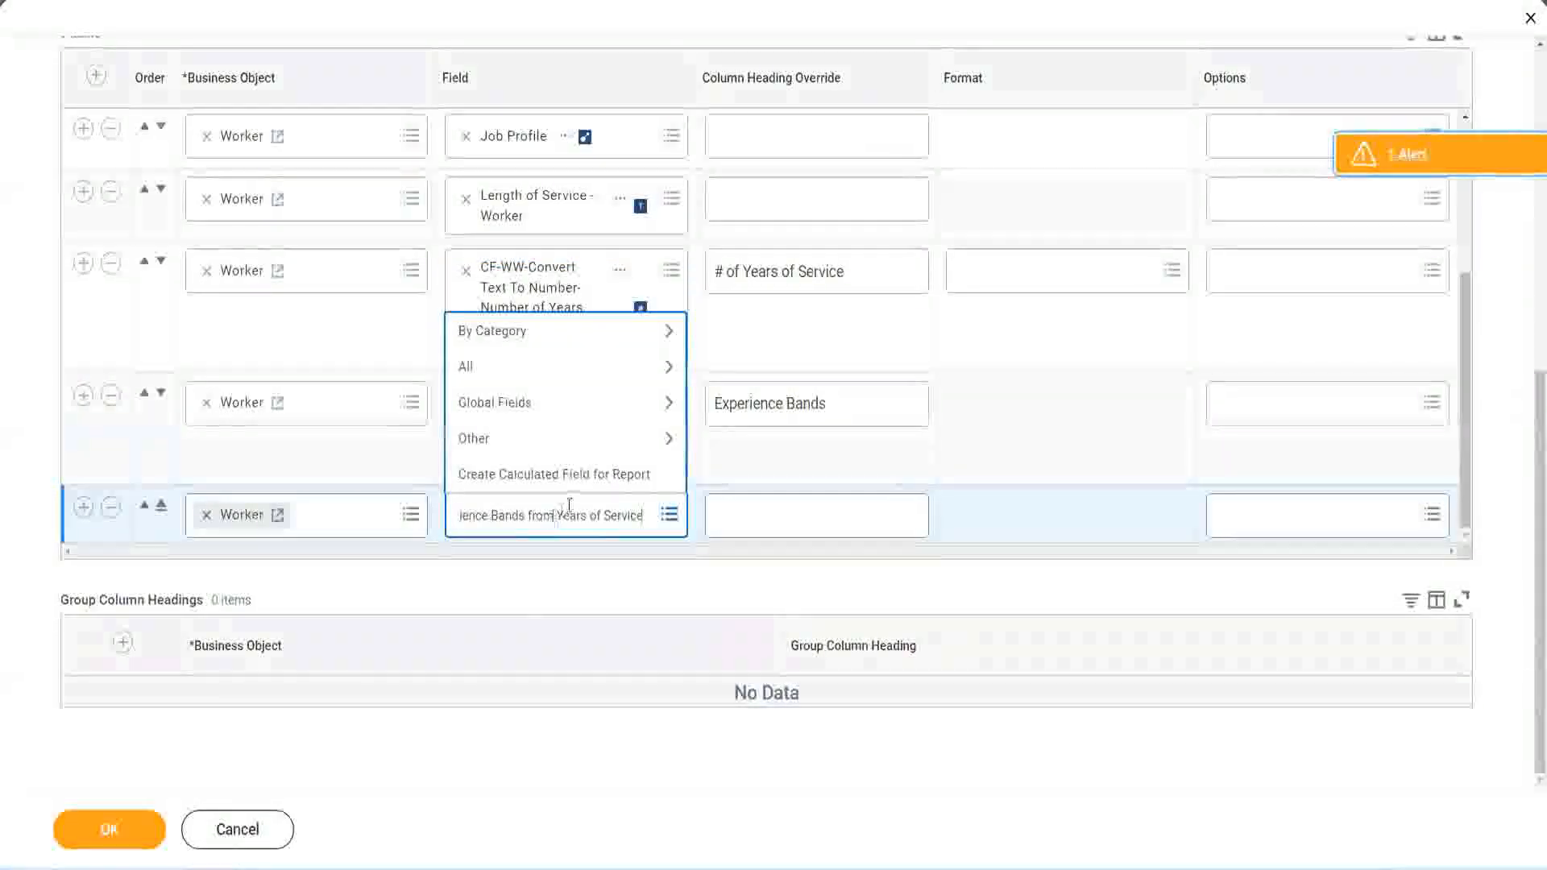
# Shorten the new row's field search to CF-WW-Eval Exp Band and choose CF-WW-Eval Exp Band-Determine Experience Bands from Years of Service.
pyautogui.moveTo(467, 508); pyautogui.dragTo(390, 511)
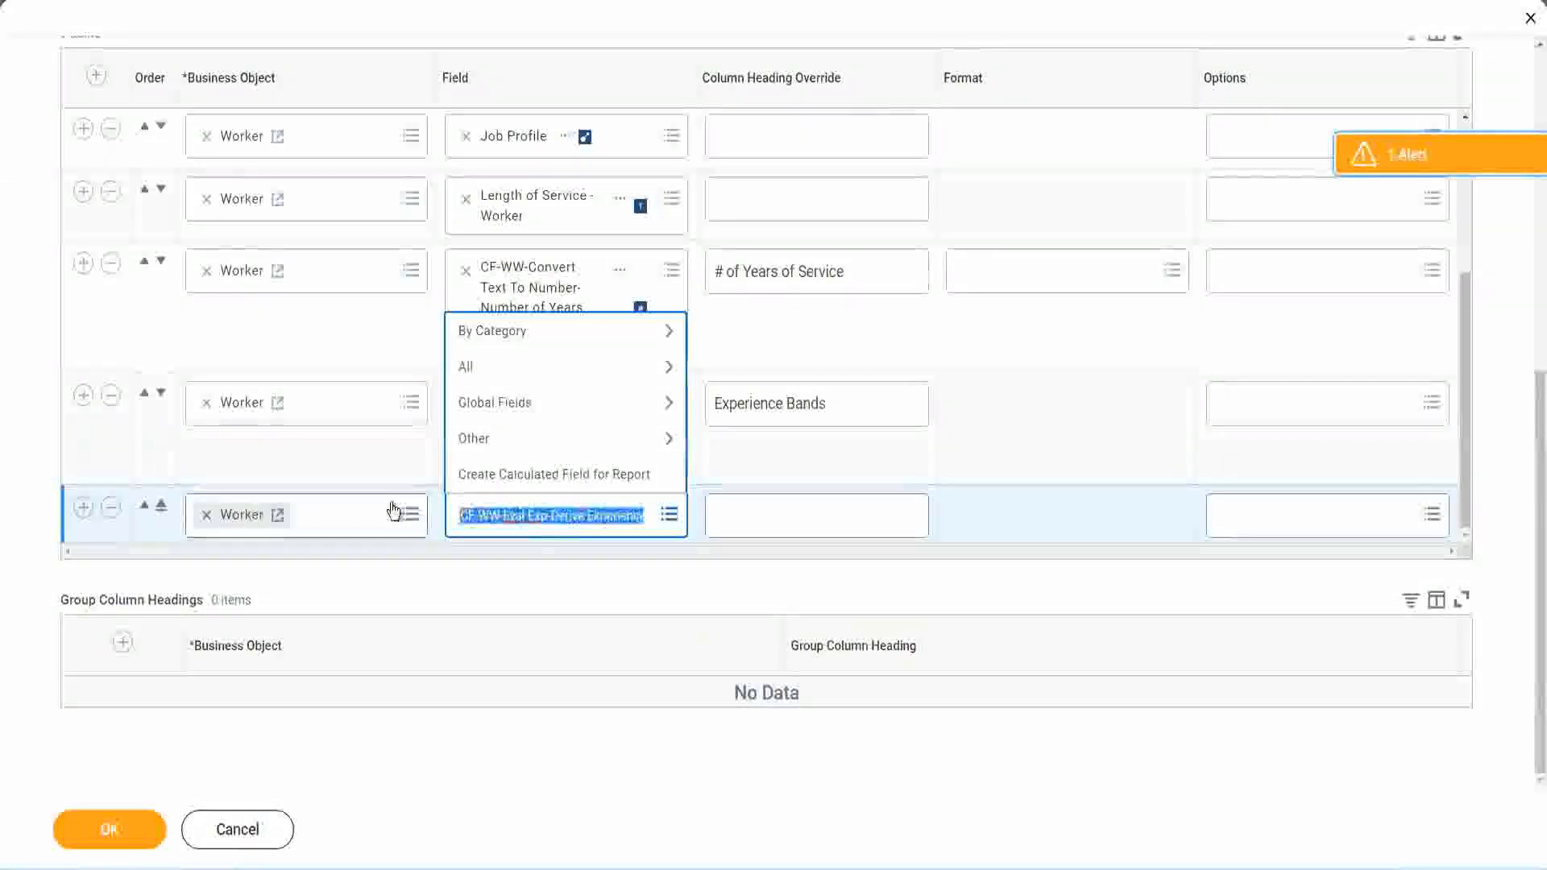
pyautogui.click(556, 524)
pyautogui.write('Band')
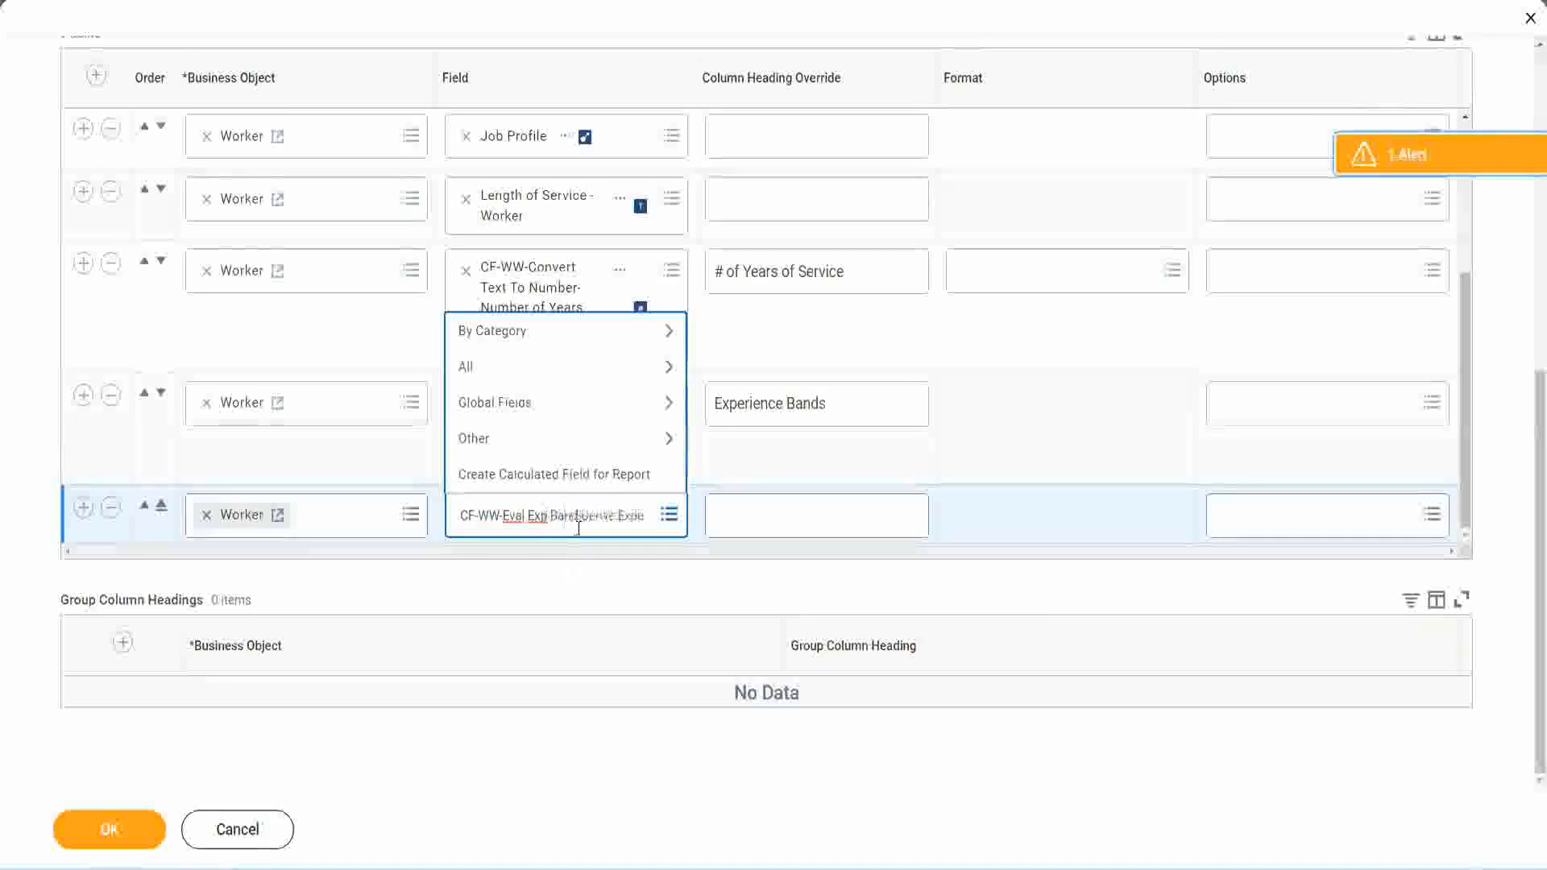
pyautogui.press('Delete')
pyautogui.press('Delete')
pyautogui.press('Delete')
pyautogui.press('Delete')
pyautogui.press('Delete')
pyautogui.press('Delete')
pyautogui.press('Delete')
pyautogui.press('Delete')
pyautogui.press('Delete')
pyautogui.press('Delete')
pyautogui.press('Delete')
pyautogui.press('Delete')
pyautogui.press('Delete')
pyautogui.press('Delete')
pyautogui.press('Delete')
pyautogui.press('Delete')
pyautogui.press('Delete')
pyautogui.press('Delete')
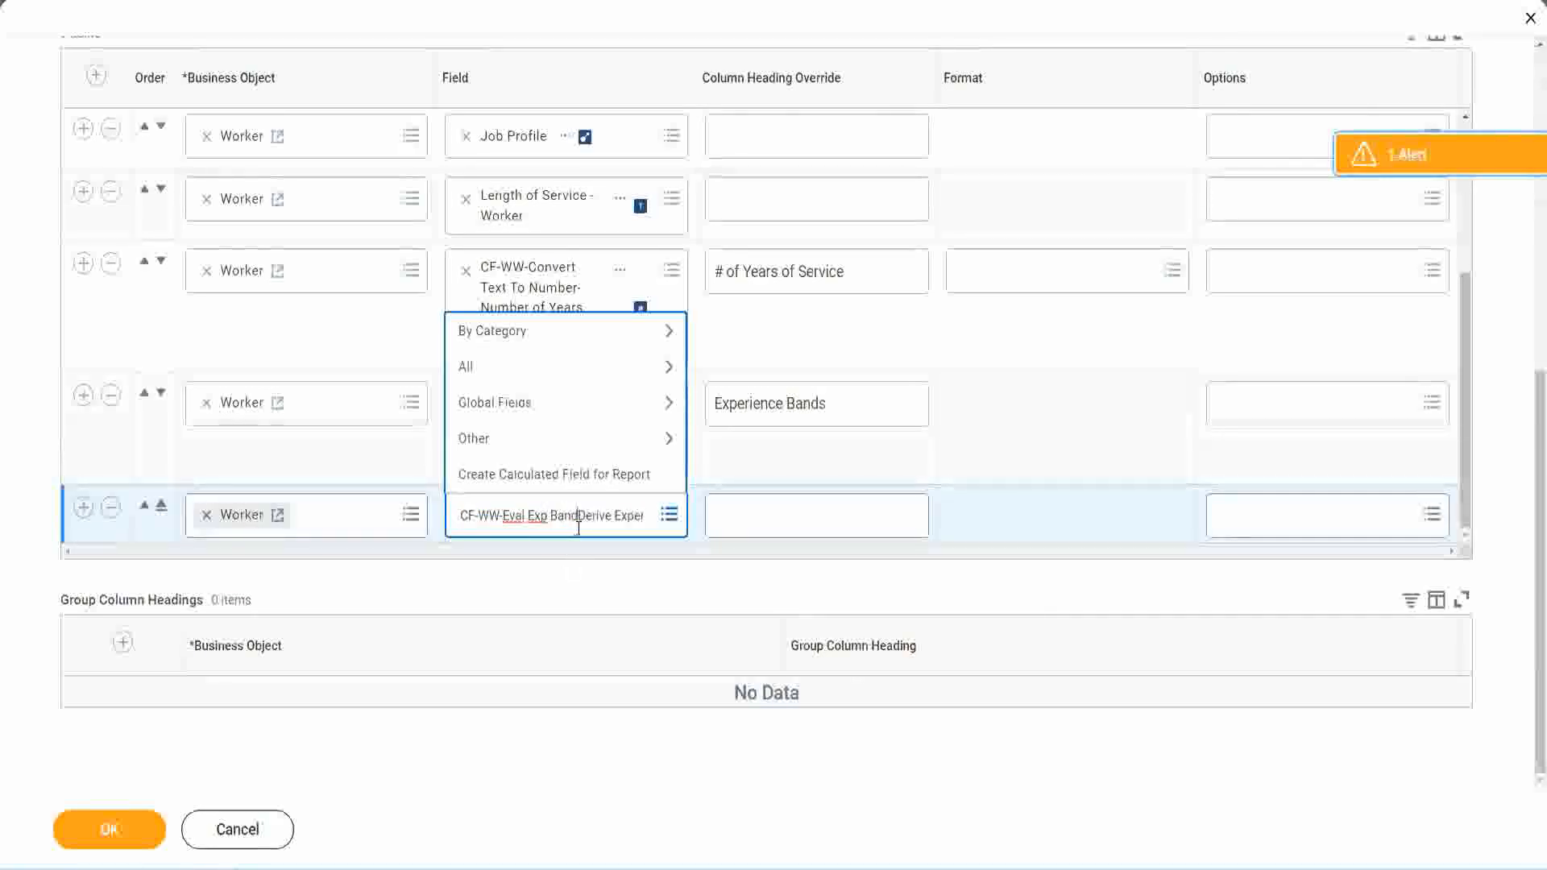
pyautogui.press('Delete')
pyautogui.press('Delete')
pyautogui.press('Delete')
pyautogui.press('Delete')
pyautogui.press('Delete')
pyautogui.press('Delete')
pyautogui.press('Delete')
pyautogui.press('Delete')
pyautogui.press('Delete')
pyautogui.press('Delete')
pyautogui.press('Delete')
pyautogui.press('Delete')
pyautogui.press('Delete')
pyautogui.press('Delete')
pyautogui.press('Return')
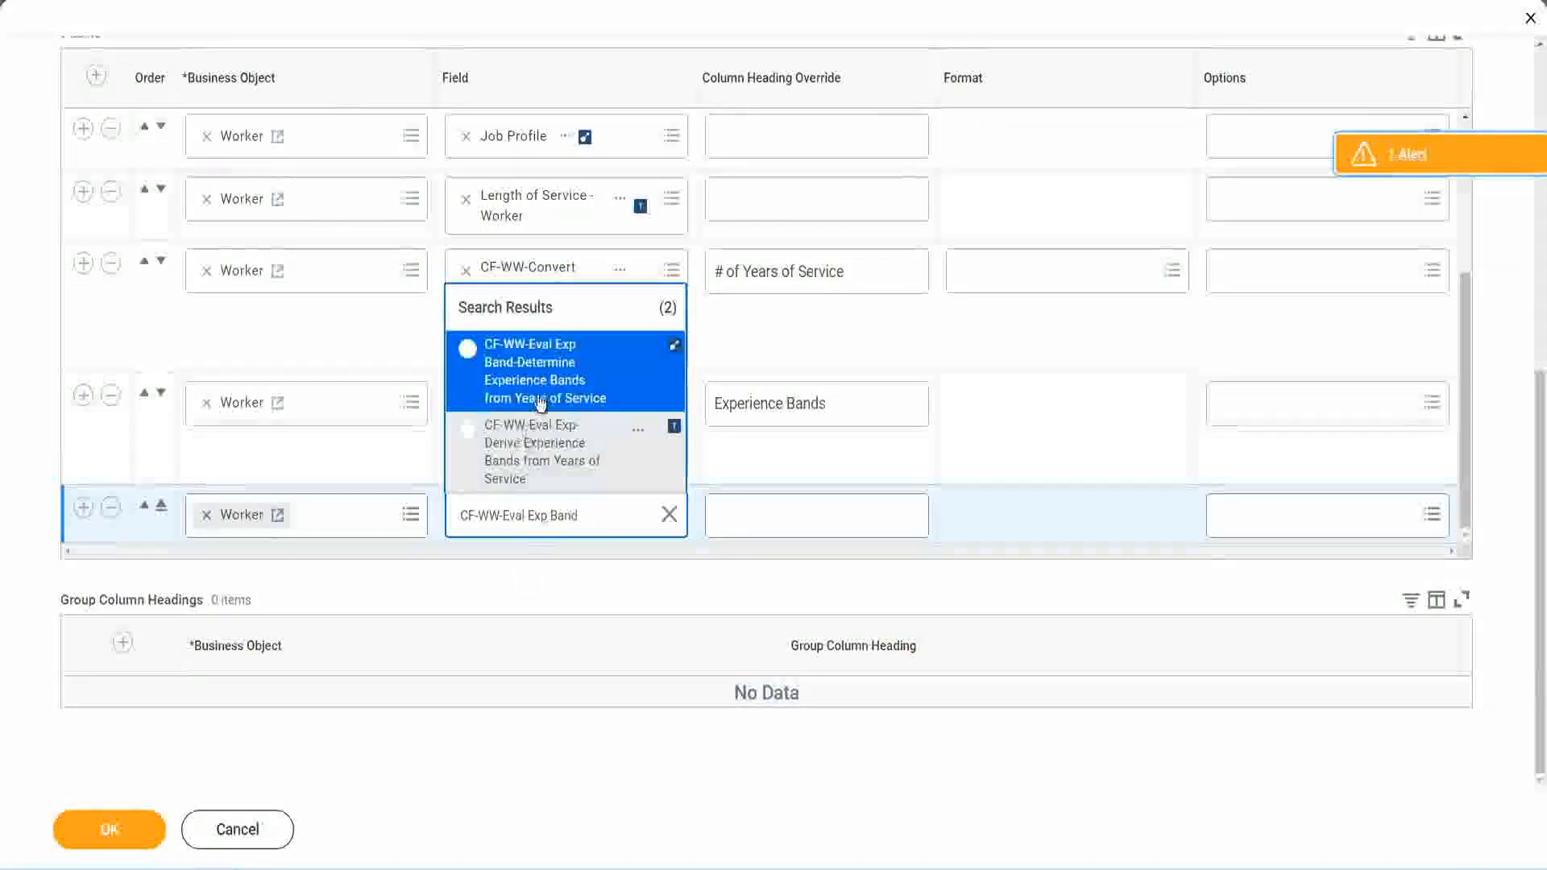
pyautogui.click(564, 382)
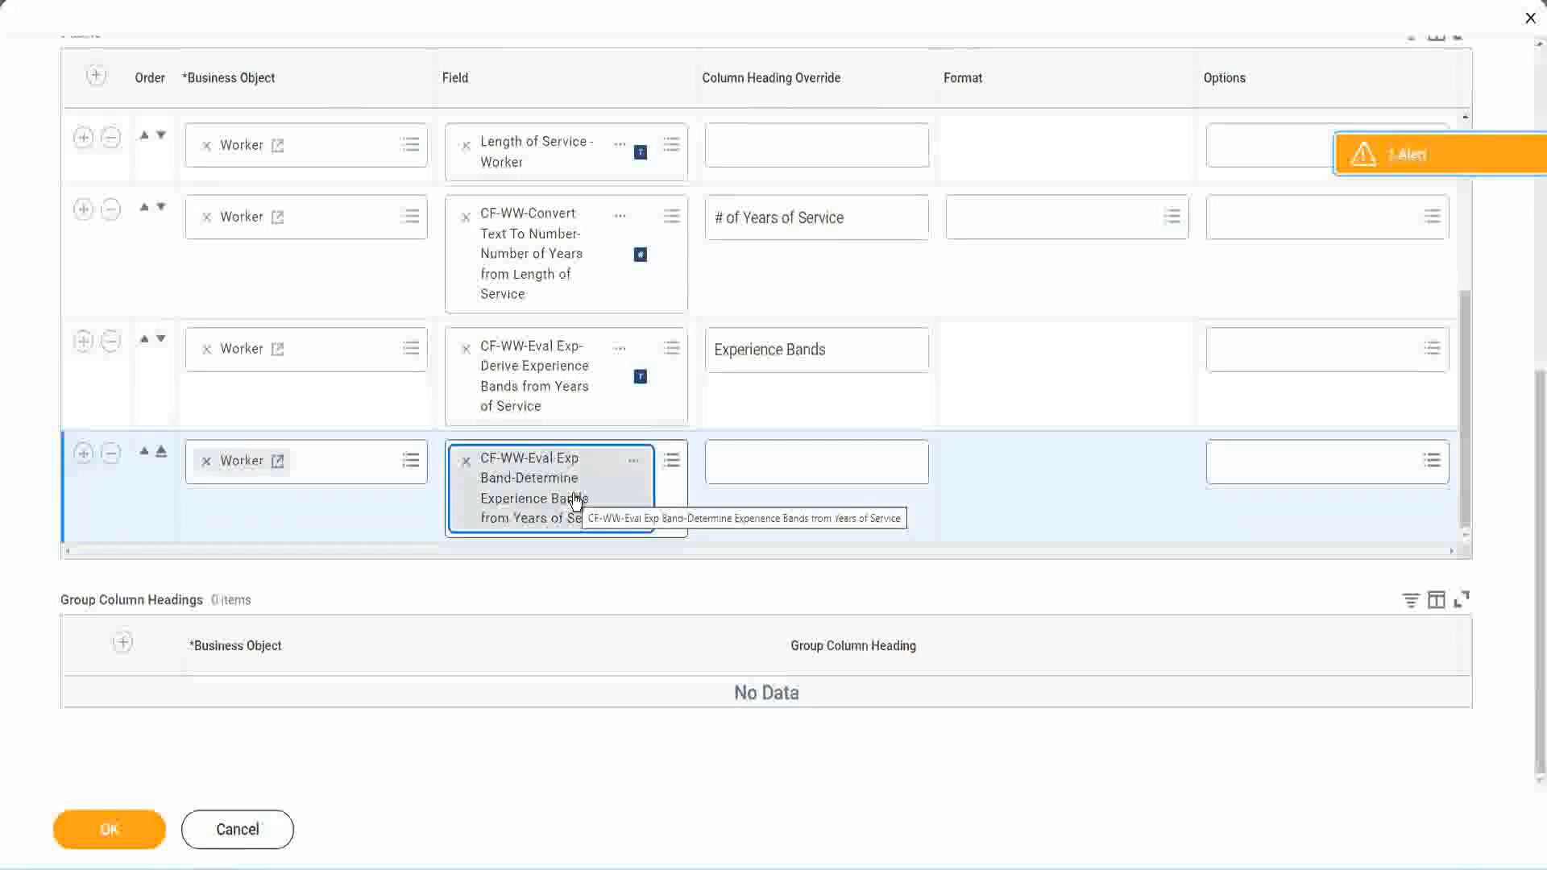
# Set the new row's column heading override to Experience Bands (Eval Exp Bands), reusing the heading from the row above, and save the report.
pyautogui.tripleClick(851, 351)
pyautogui.hotkey('ctrl', 'c')
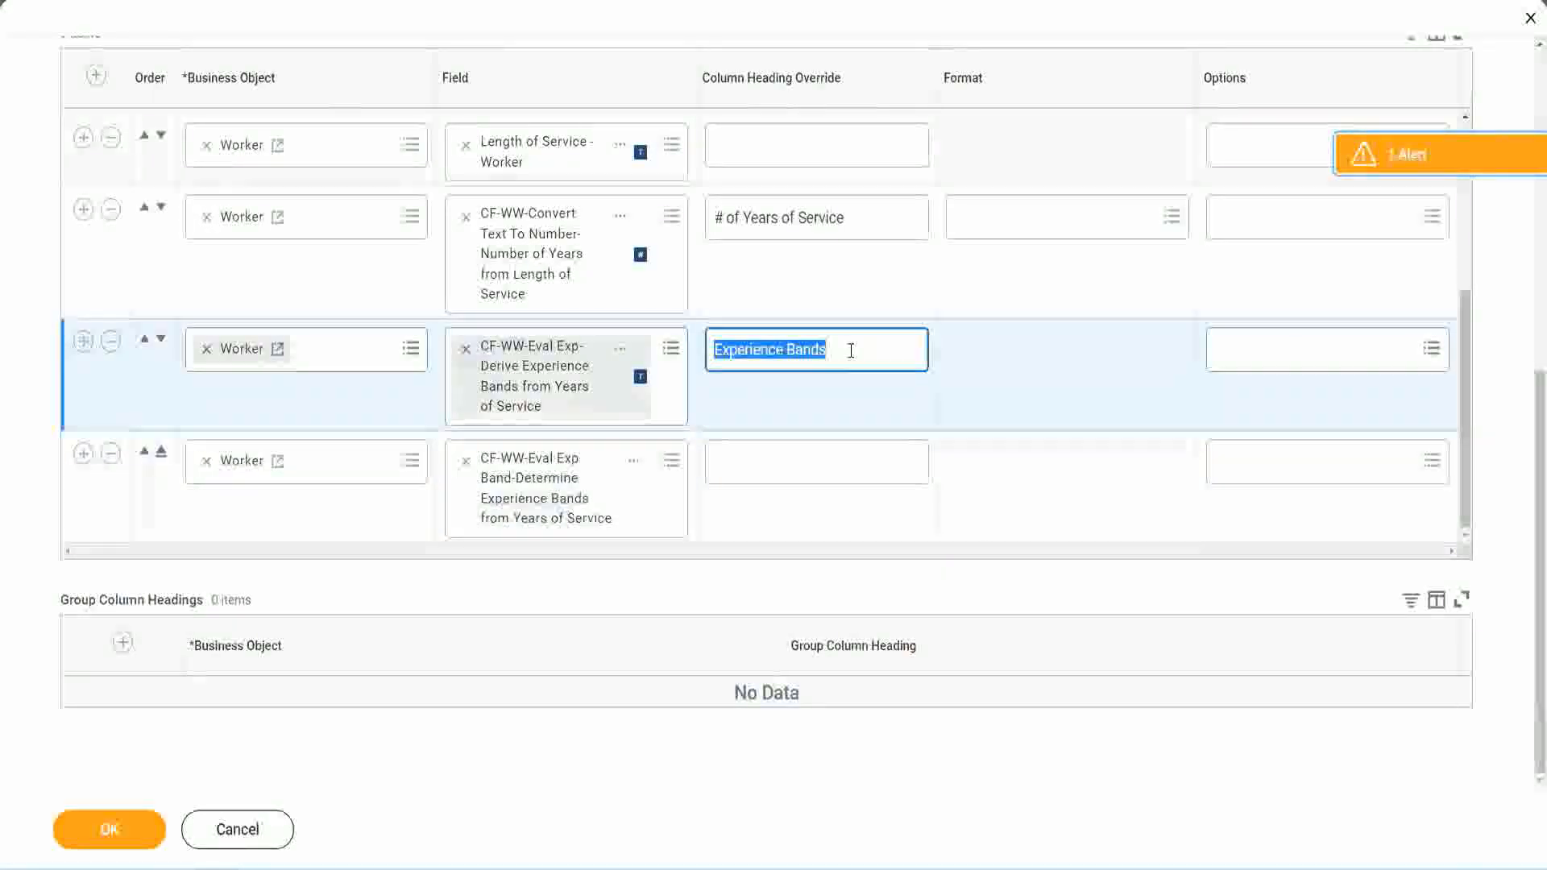
pyautogui.click(751, 460)
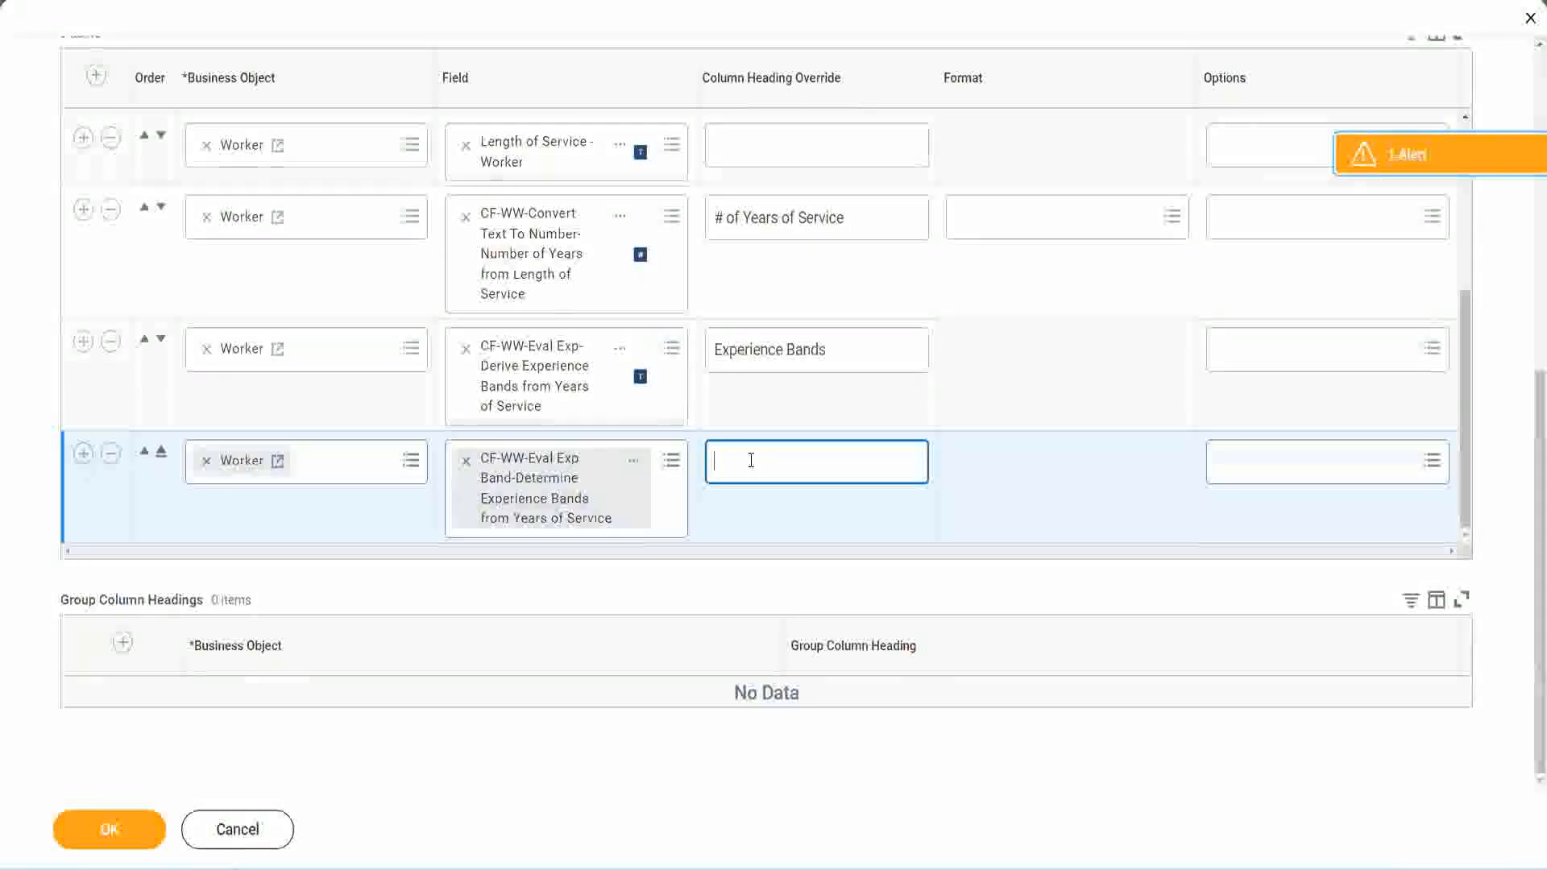
pyautogui.hotkey('ctrl', 'v')
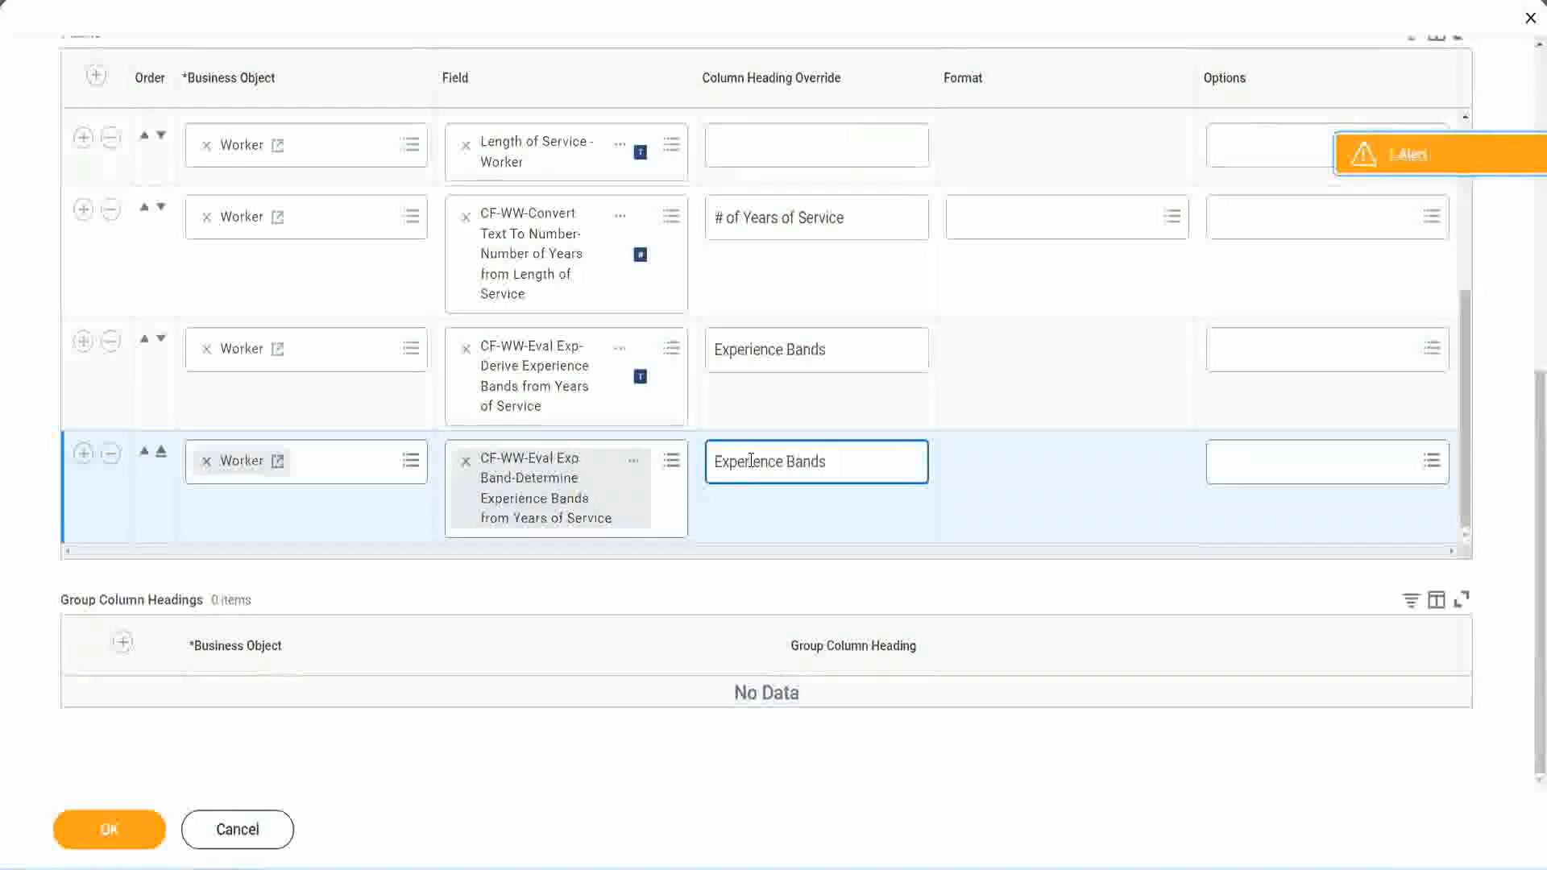
pyautogui.write('(')
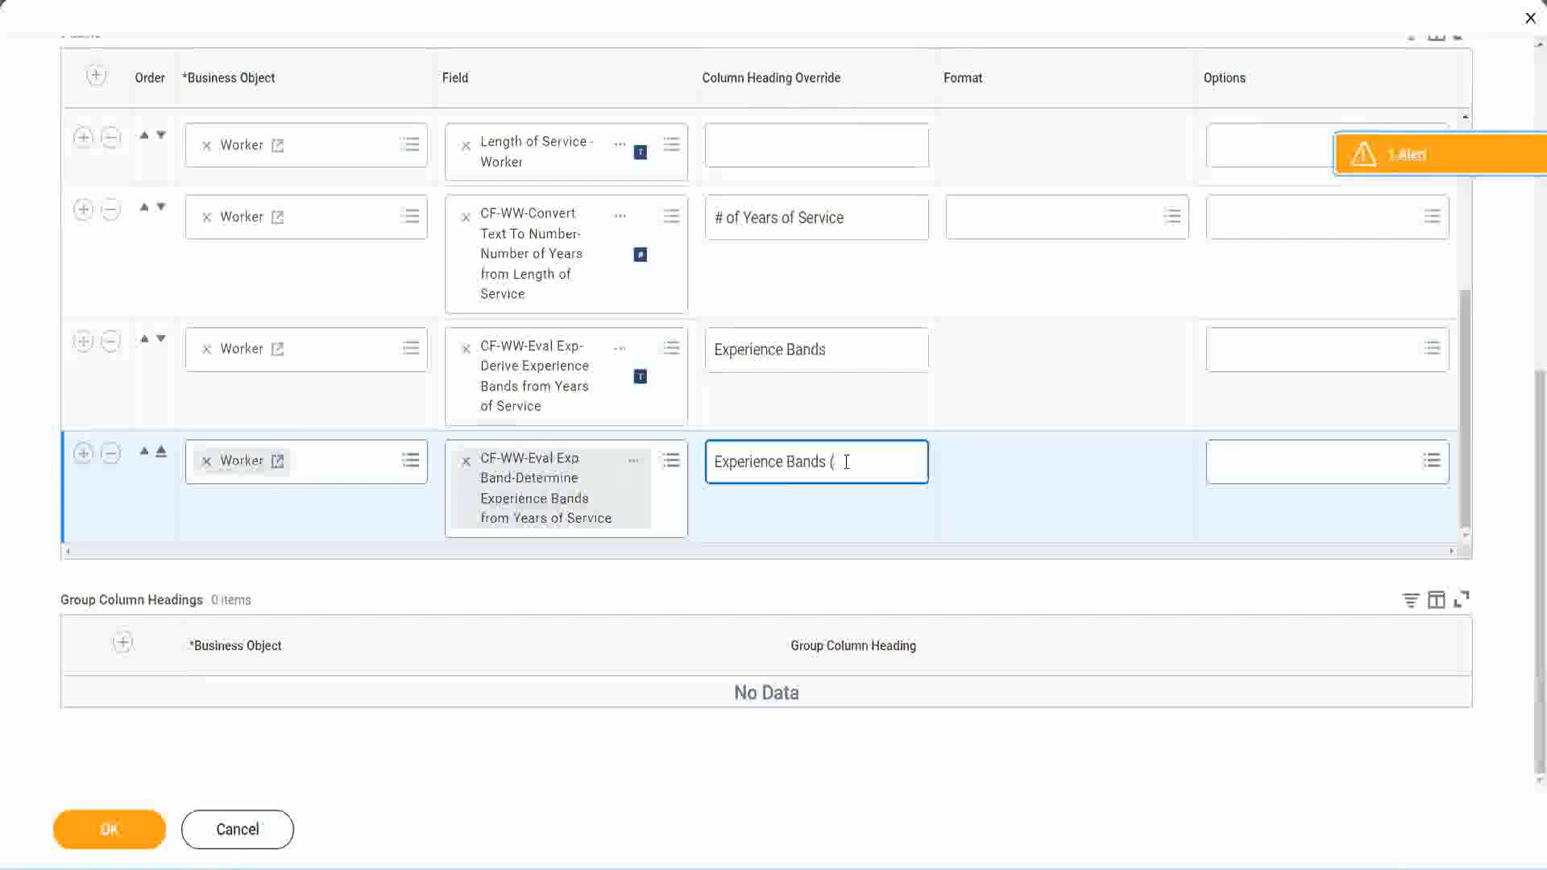
pyautogui.write('Eval E')
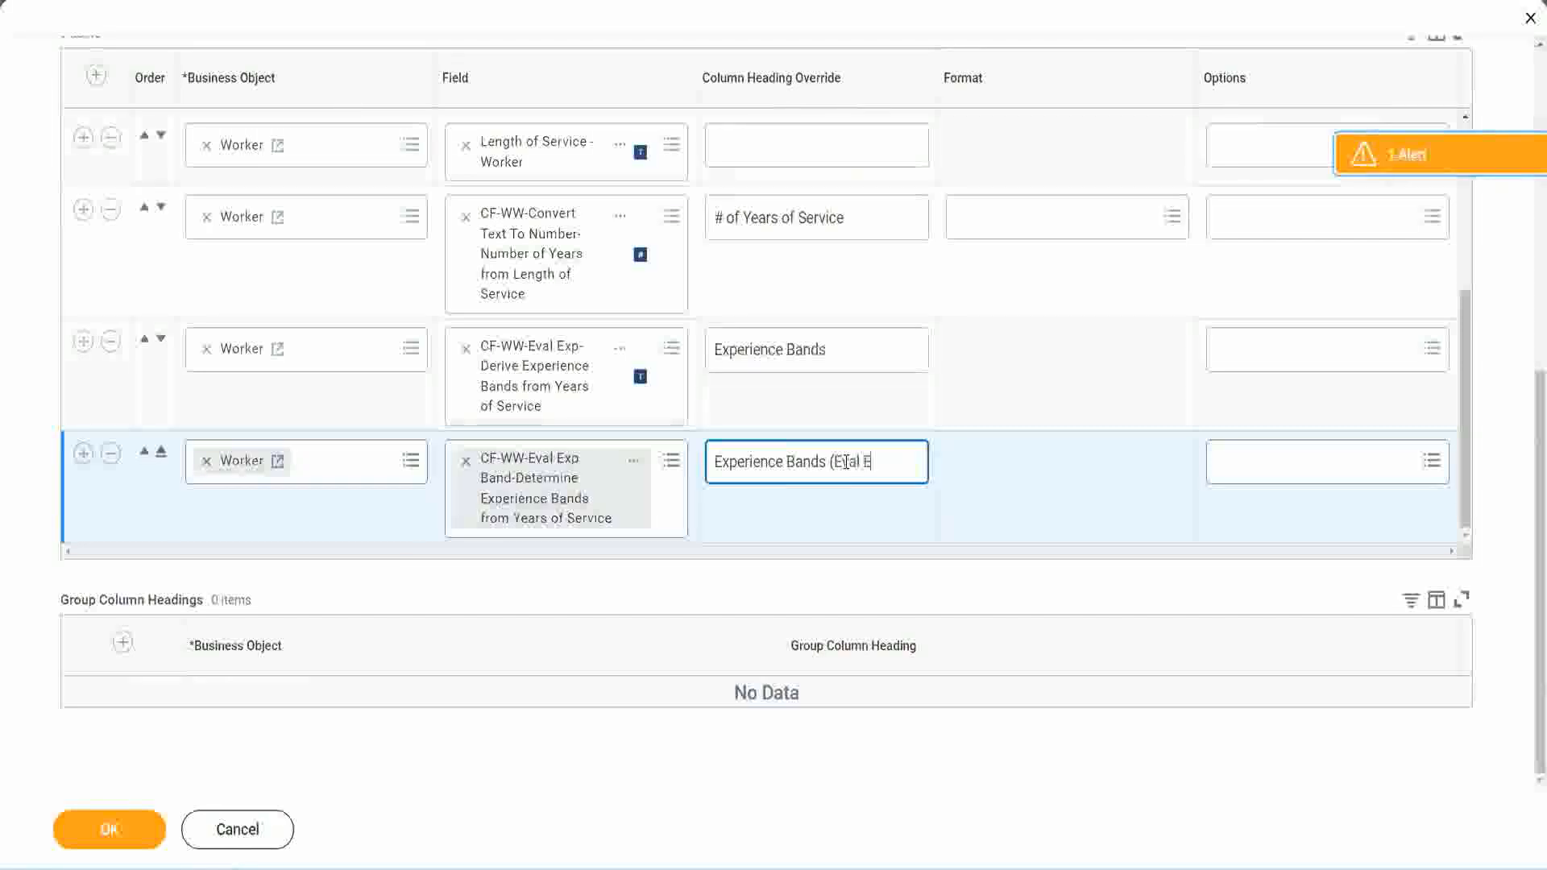
pyautogui.write('xp Bands)')
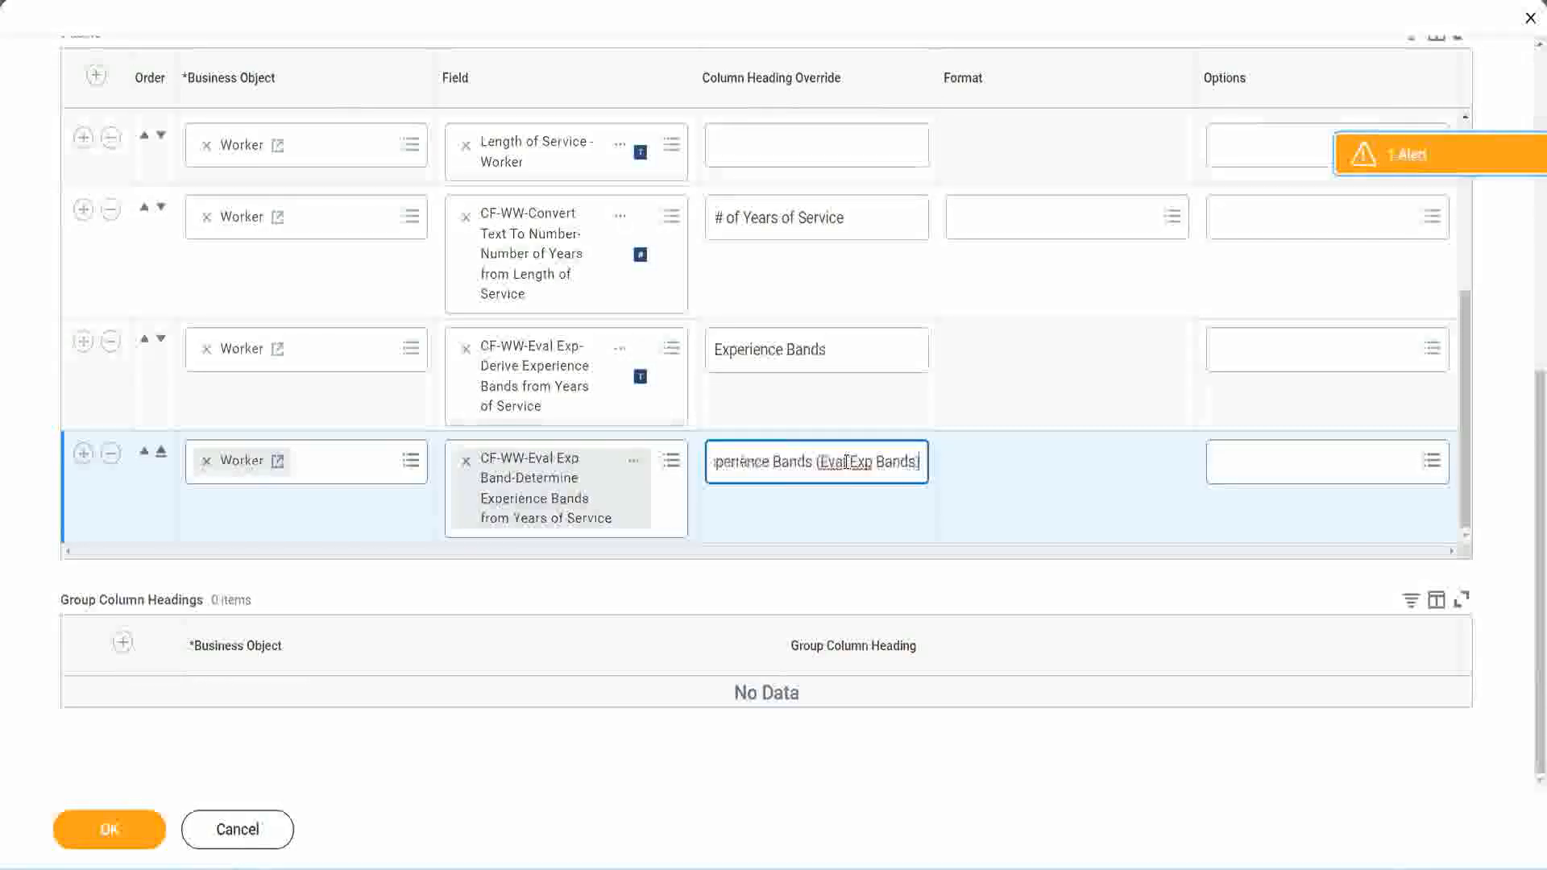
pyautogui.doubleClick(862, 462)
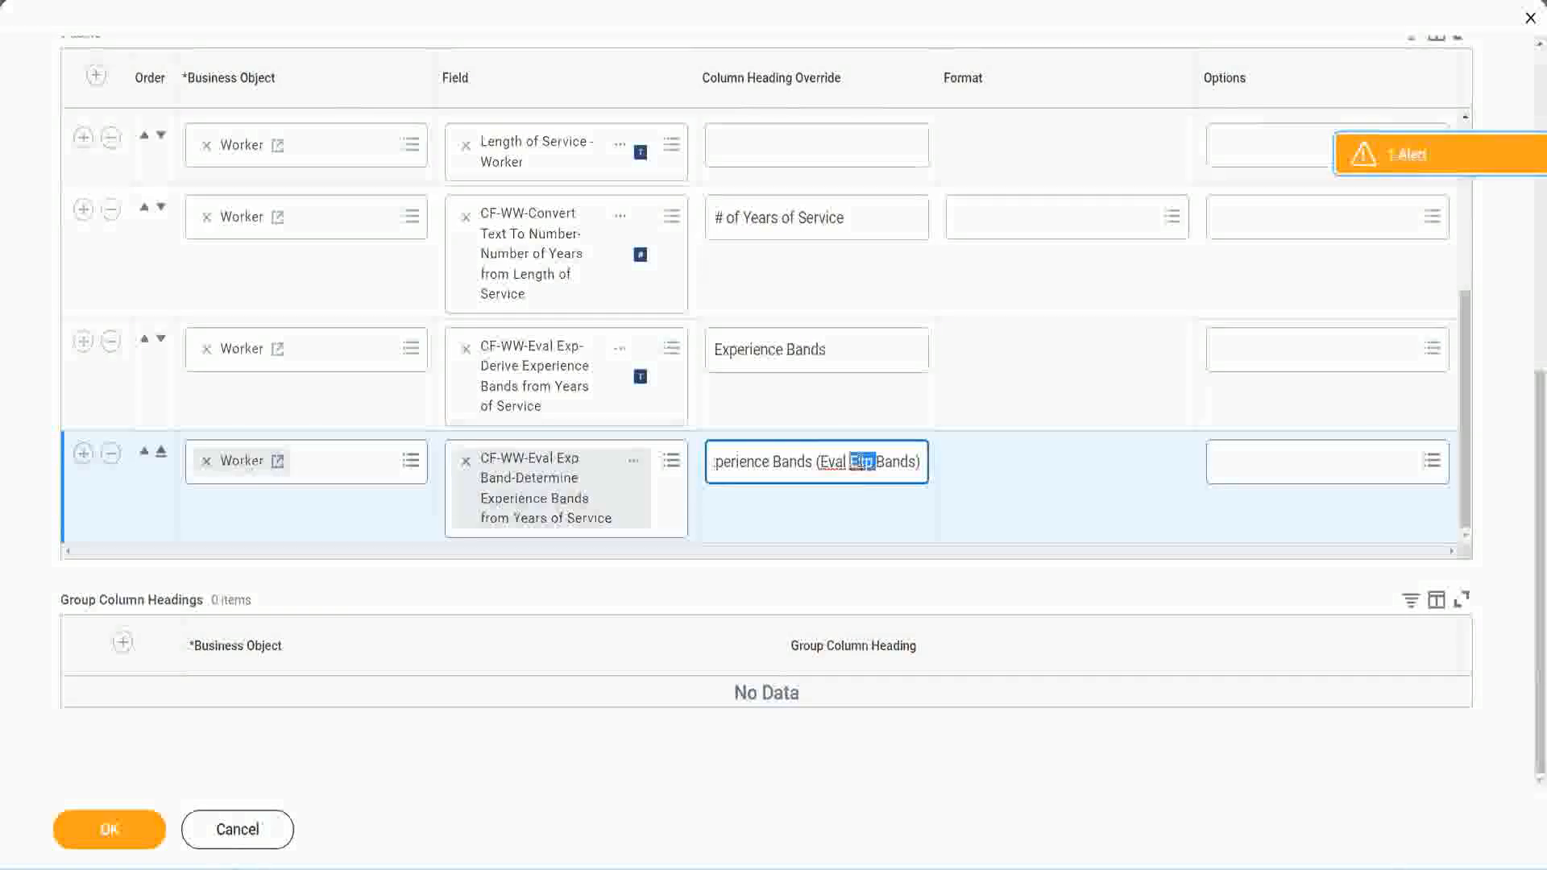
pyautogui.click(892, 457)
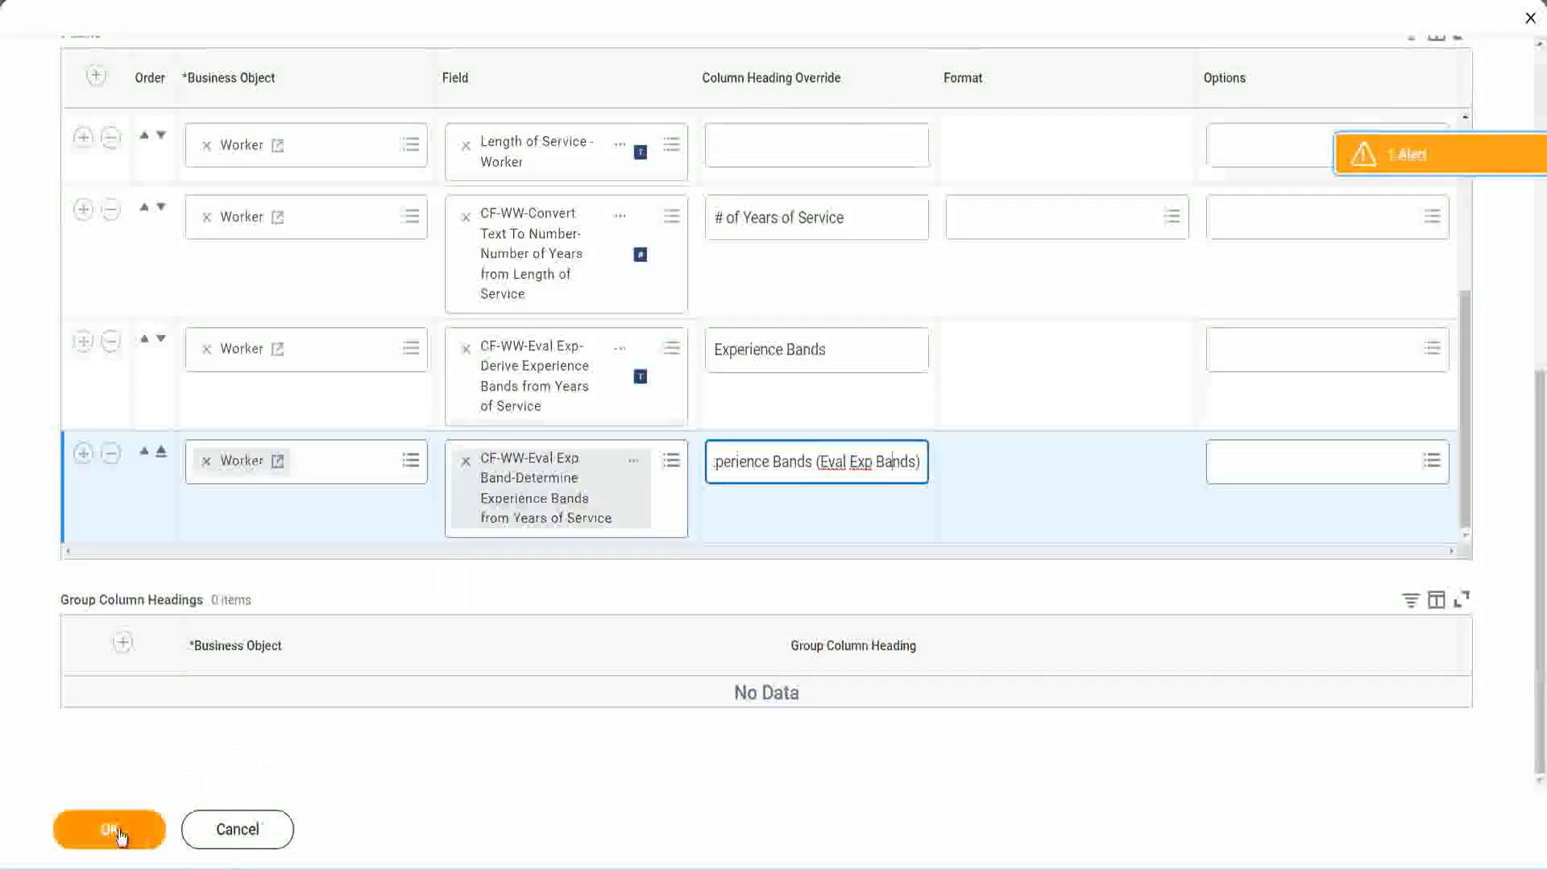
pyautogui.click(119, 838)
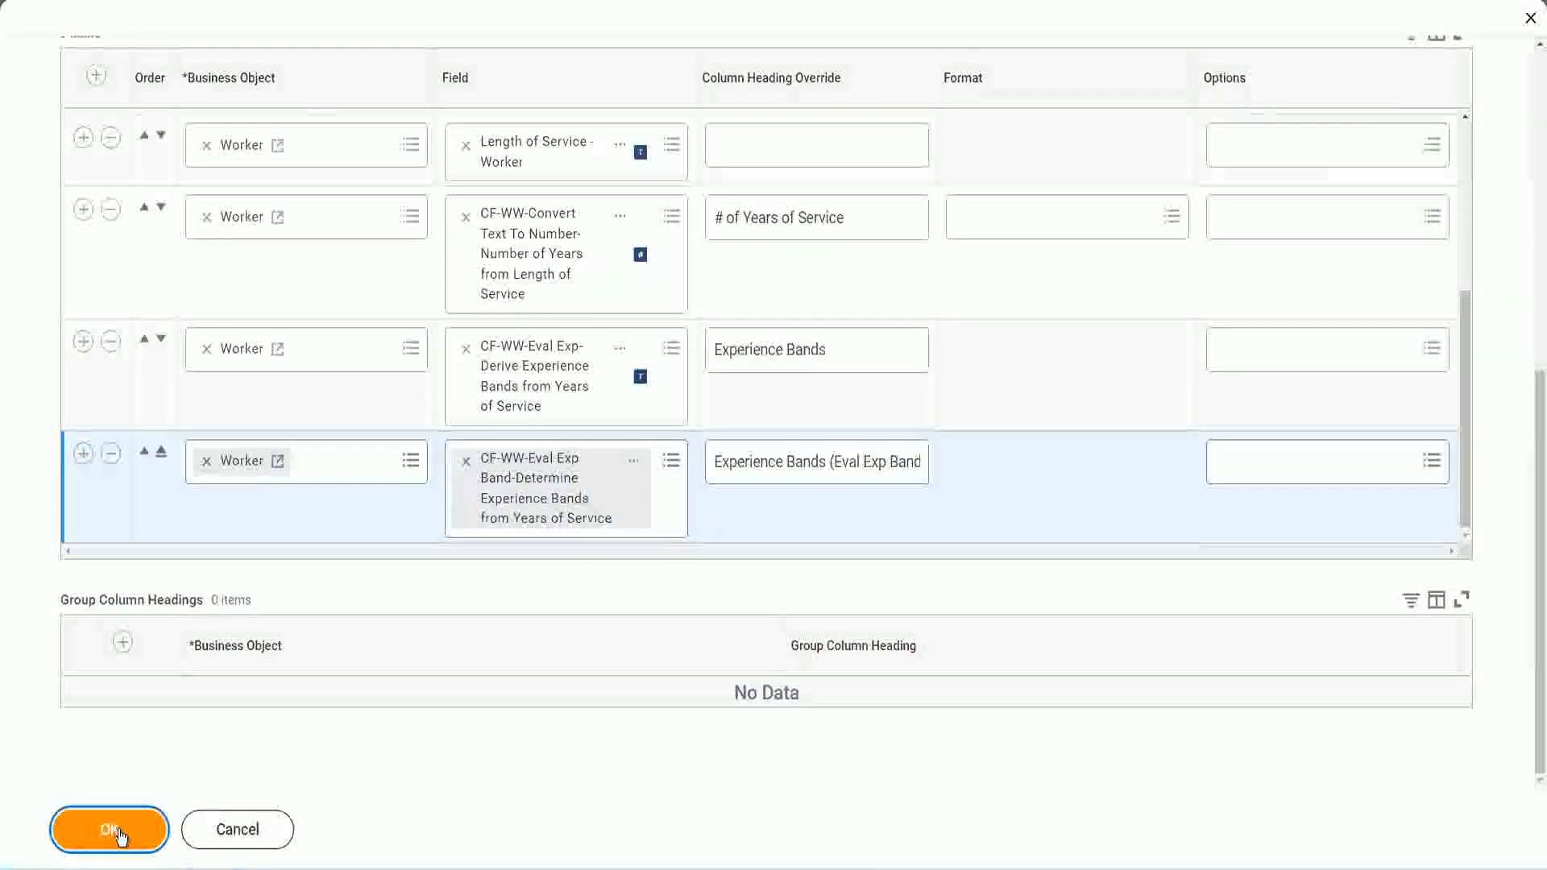